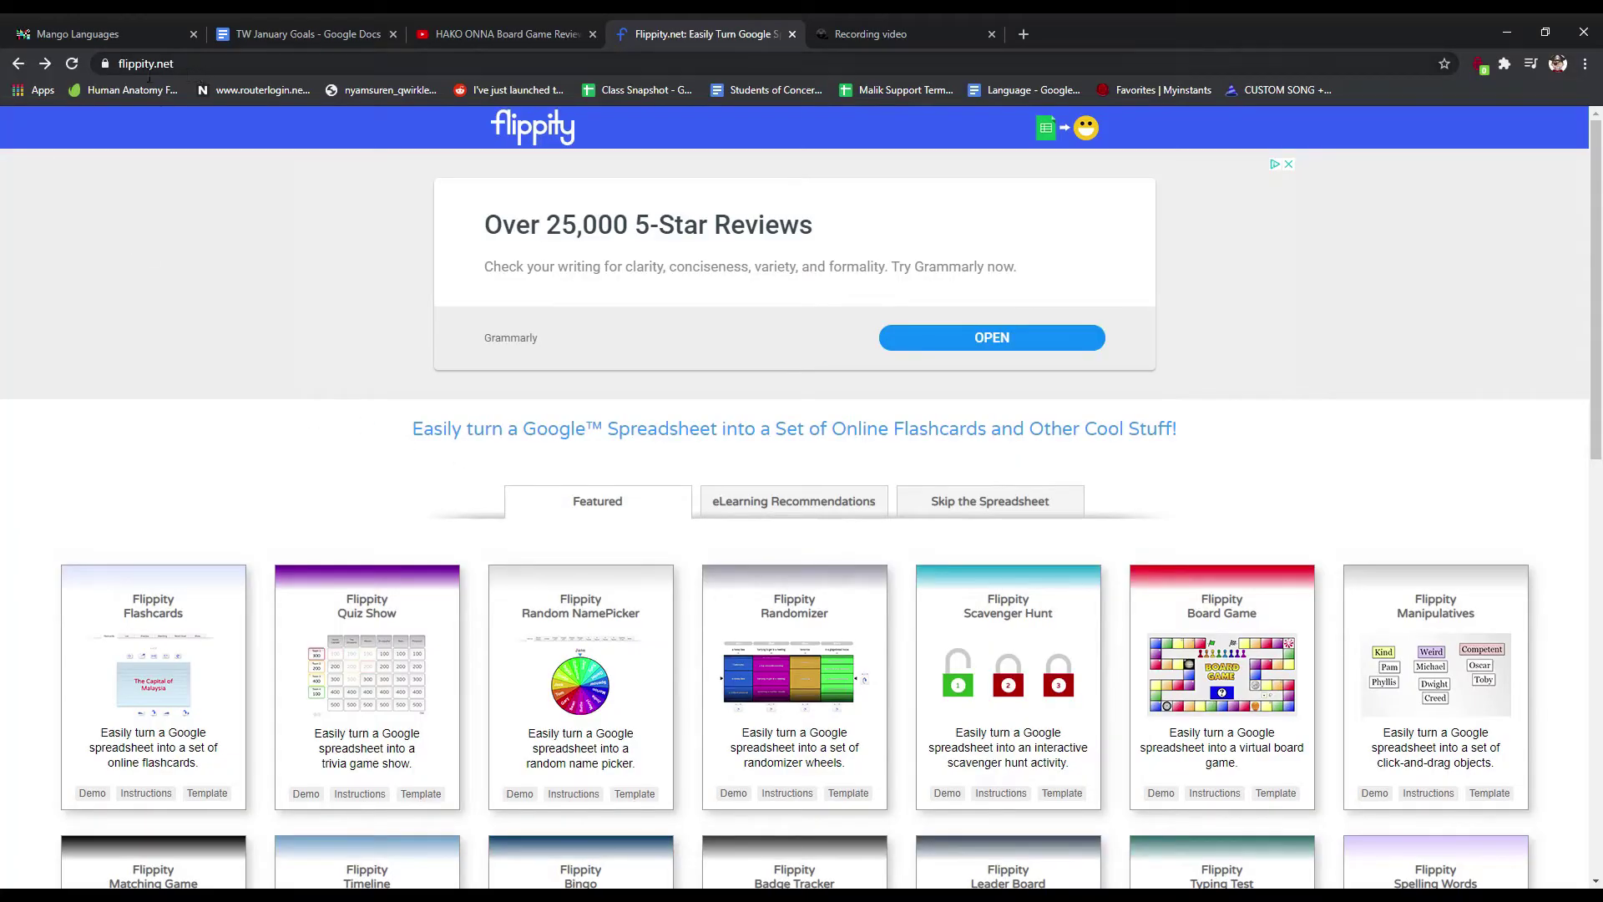
Step: Open the Quiz Show demo board from its Flippity card
{"action": "scroll", "coordinate": [314, 240], "scroll_direction": "down", "scroll_amount": 4}
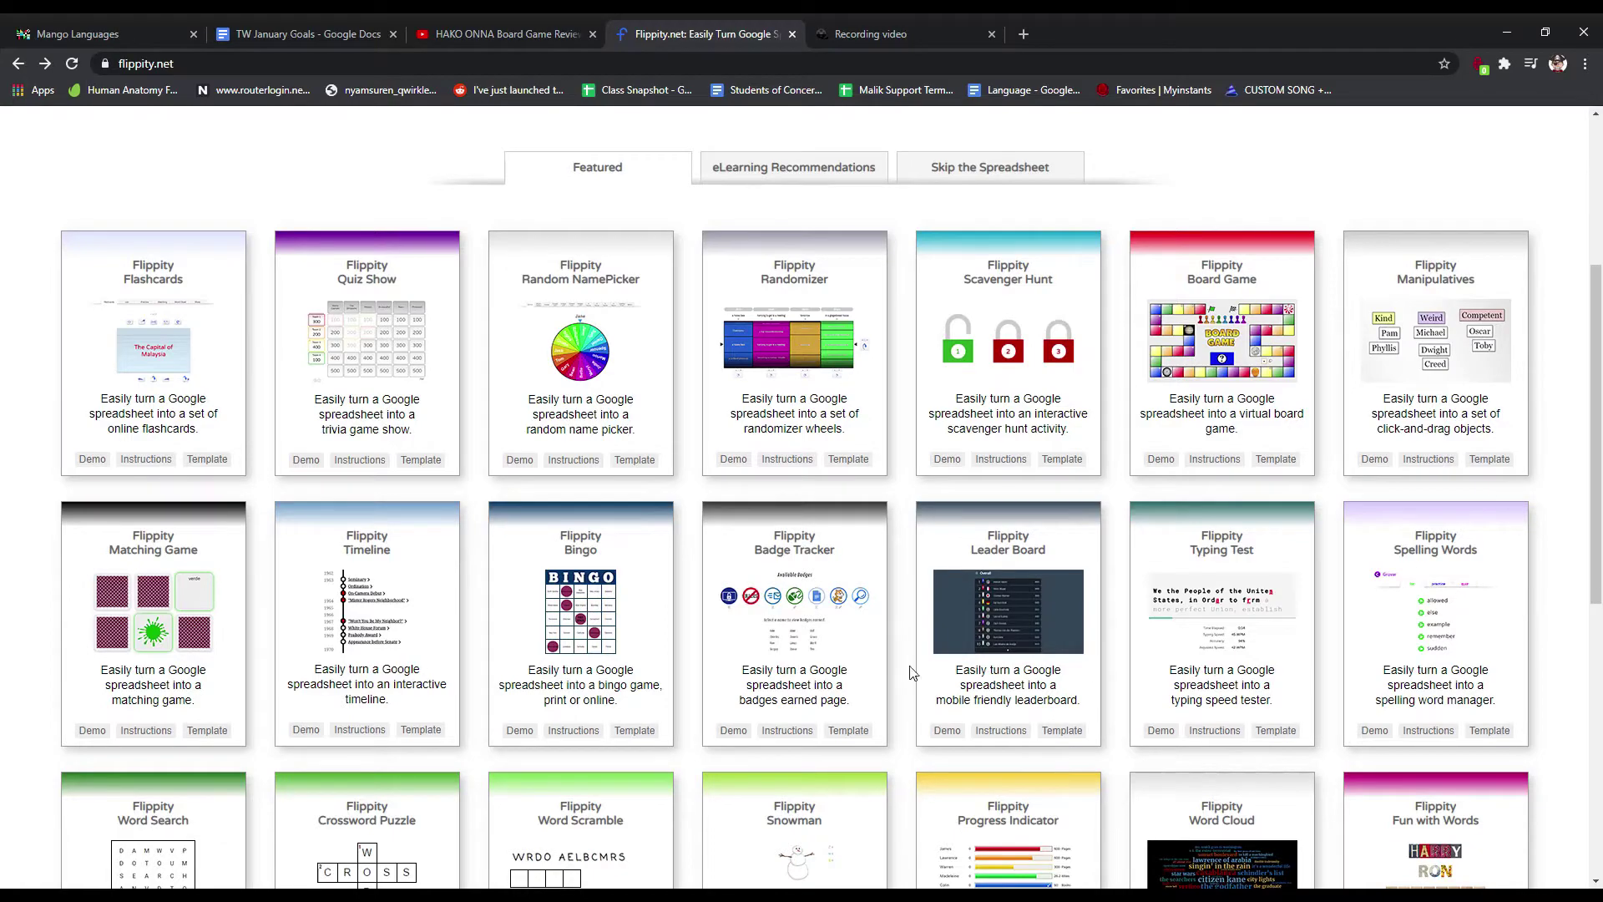
{"action": "scroll", "coordinate": [819, 426], "scroll_direction": "down", "scroll_amount": 7}
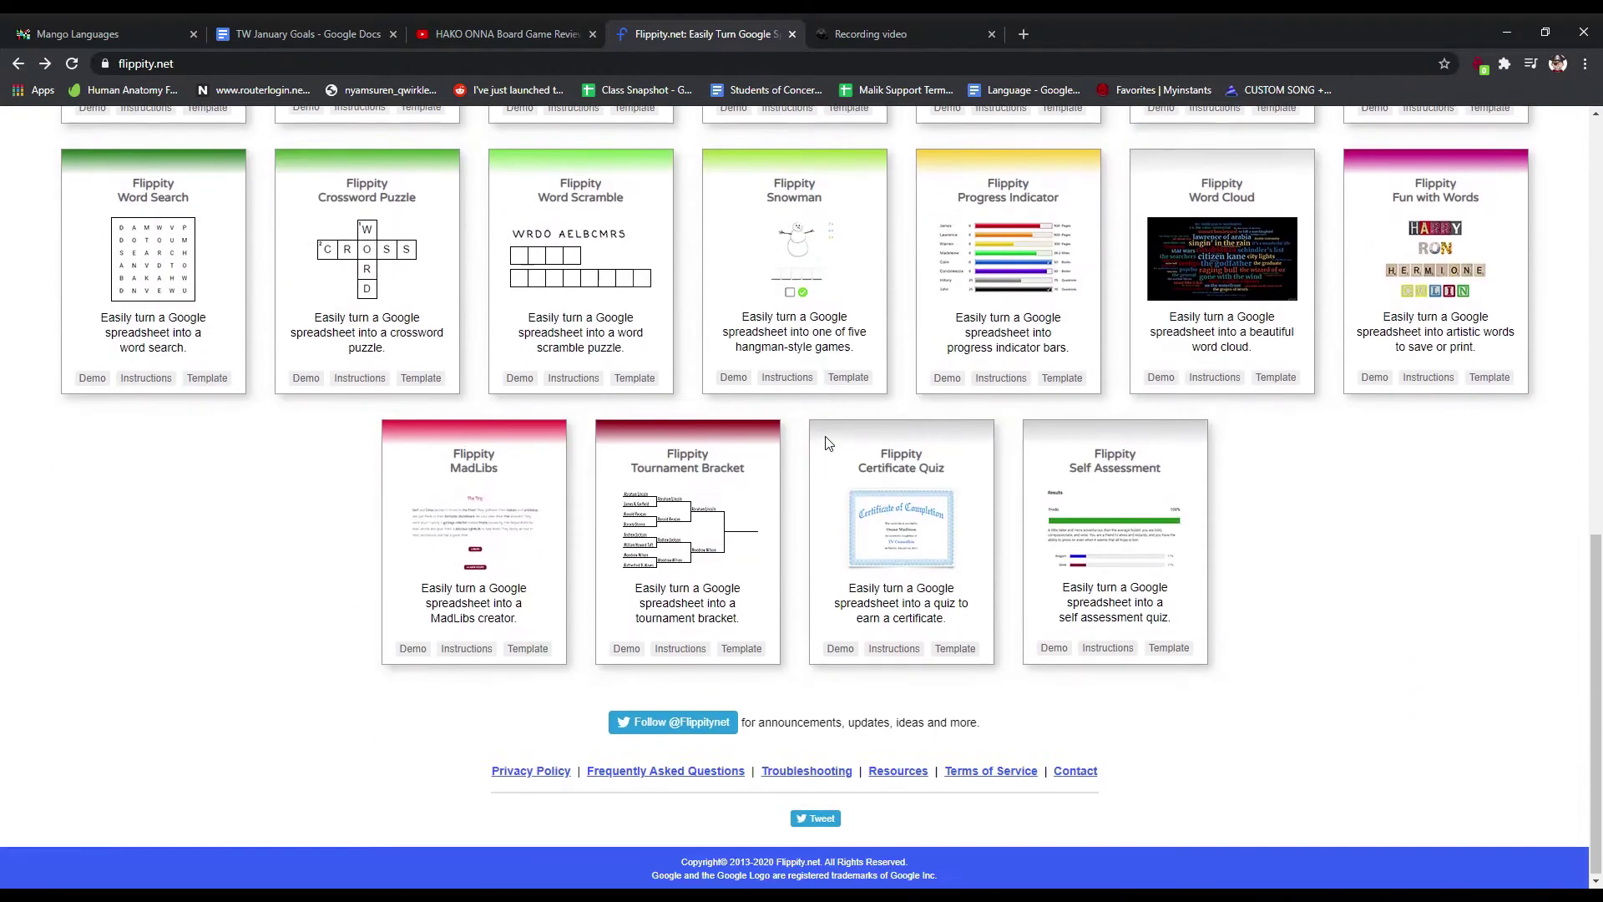
{"action": "scroll", "coordinate": [826, 442], "scroll_direction": "up", "scroll_amount": 8}
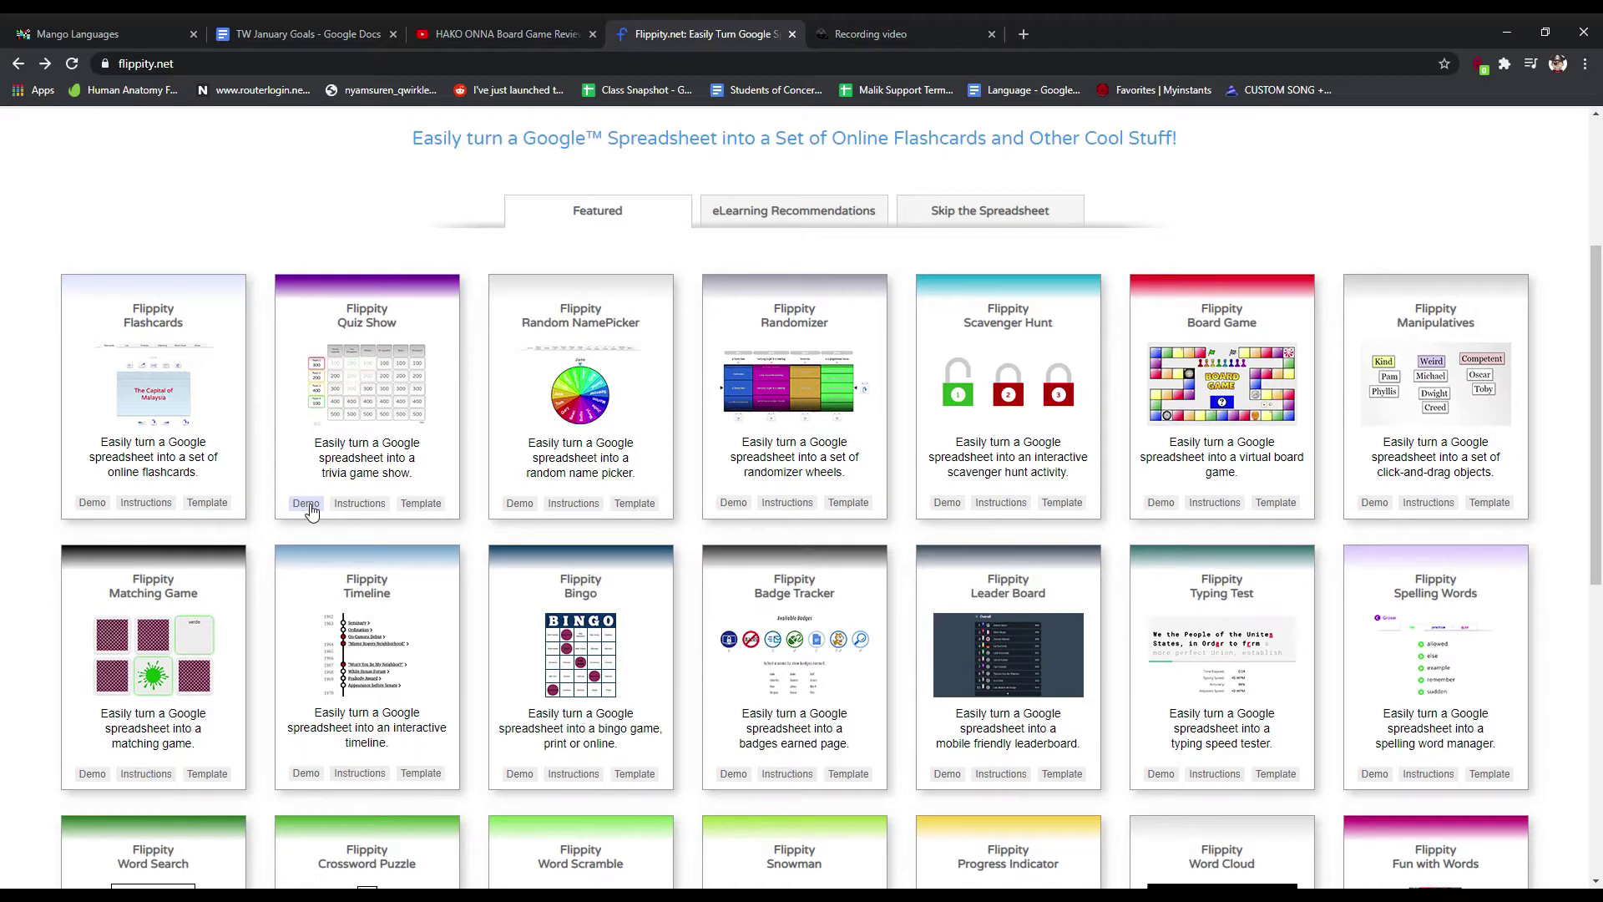
{"action": "left_click", "coordinate": [308, 506]}
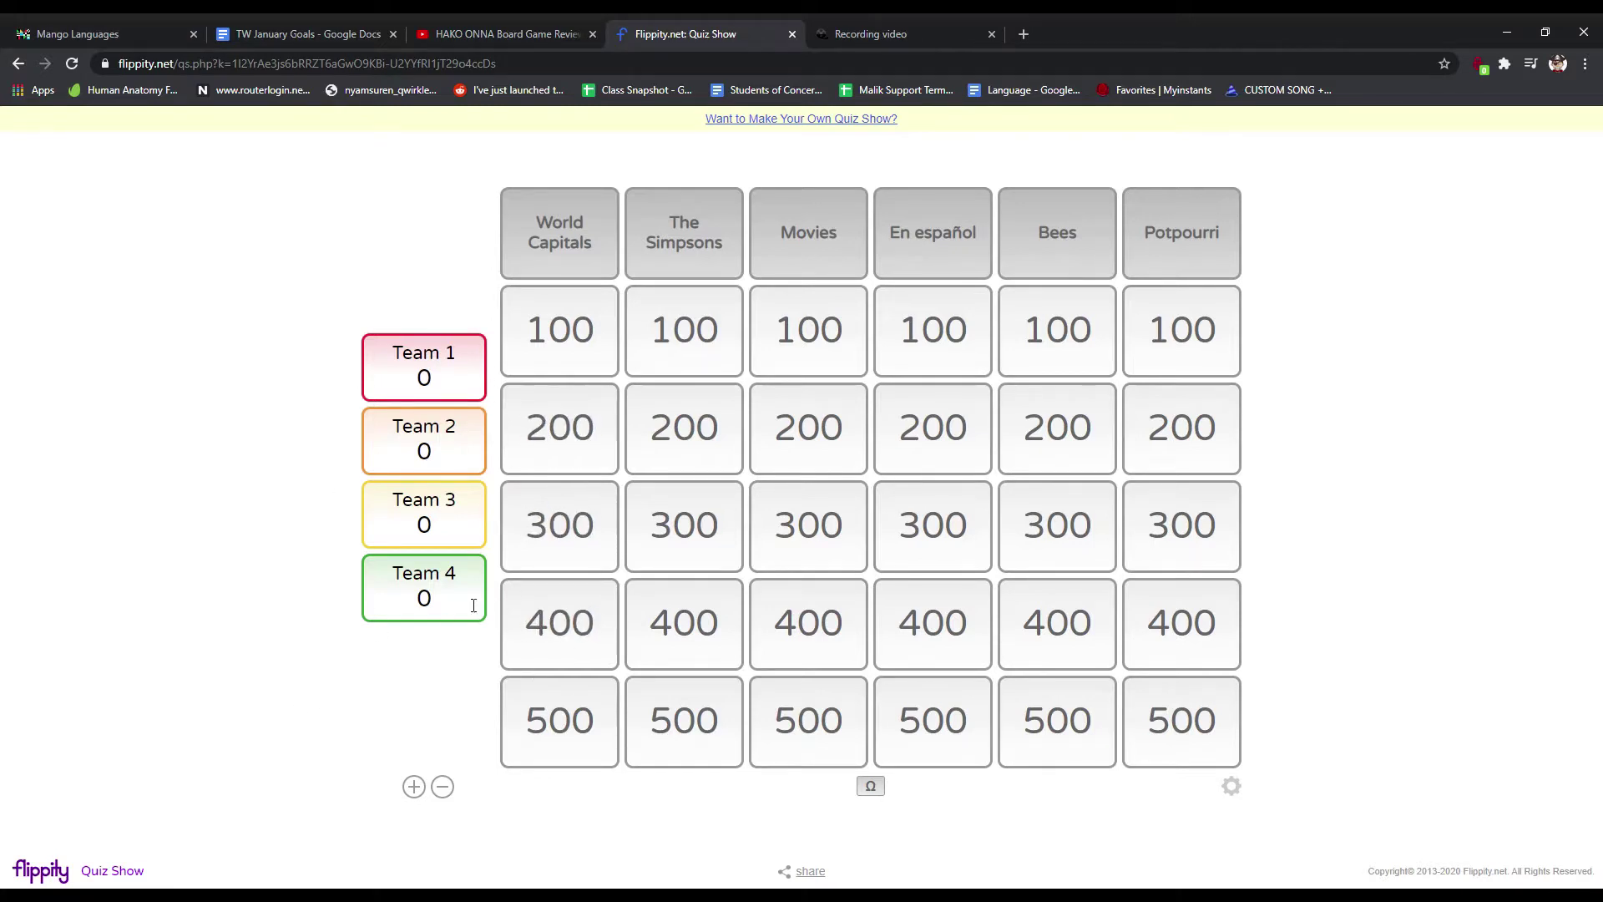
Step: Rename Team 1 to Red Rockets
{"action": "left_click", "coordinate": [428, 378]}
{"action": "left_click", "coordinate": [440, 425]}
{"action": "left_click", "coordinate": [440, 531]}
{"action": "left_click", "coordinate": [440, 359]}
{"action": "triple_click", "coordinate": [440, 360]}
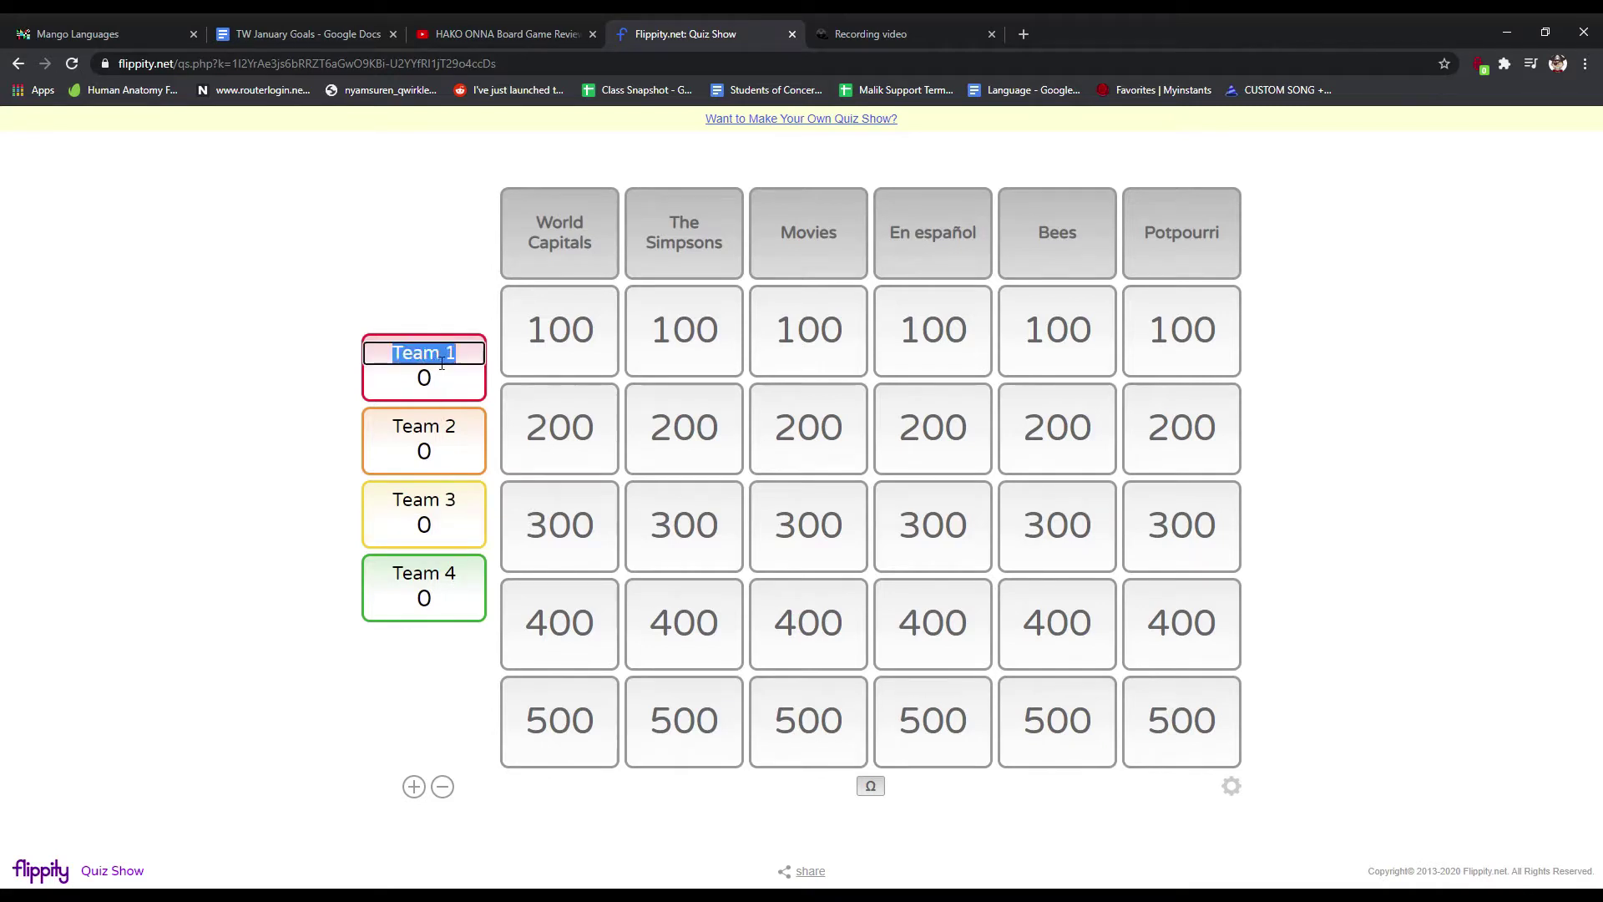
{"action": "type", "text": "Red Rockets"}
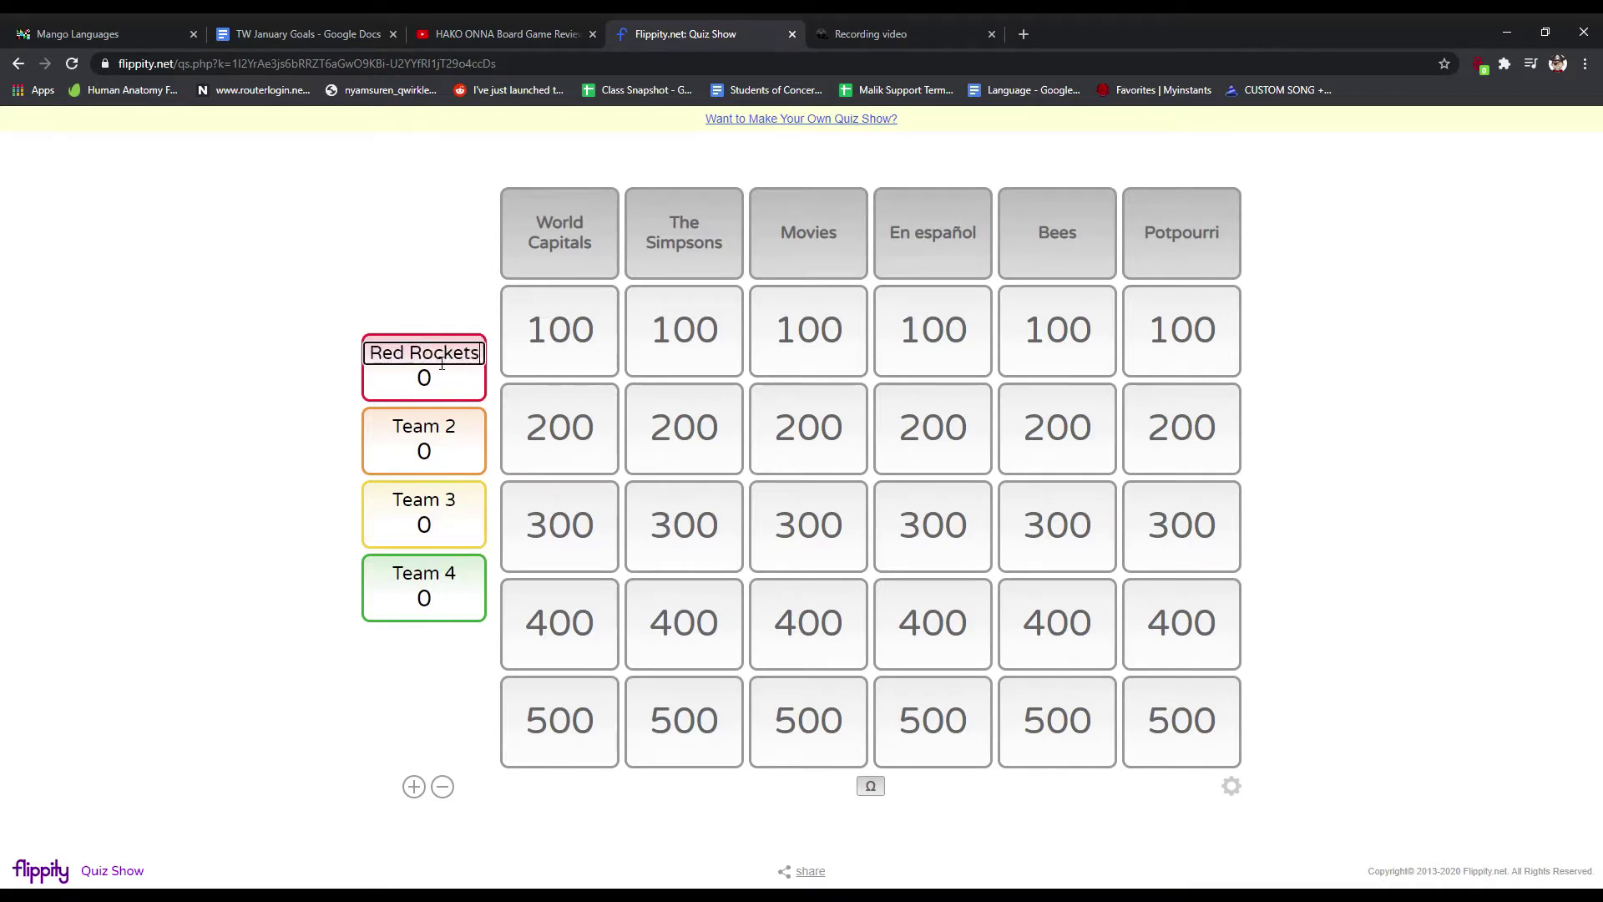
{"action": "left_click", "coordinate": [468, 284]}
Step: Set the Red Rockets score to 100
{"action": "left_click", "coordinate": [447, 381]}
{"action": "left_click_drag", "start_coordinate": [432, 384], "coordinate": [415, 384]}
{"action": "type", "text": "100"}
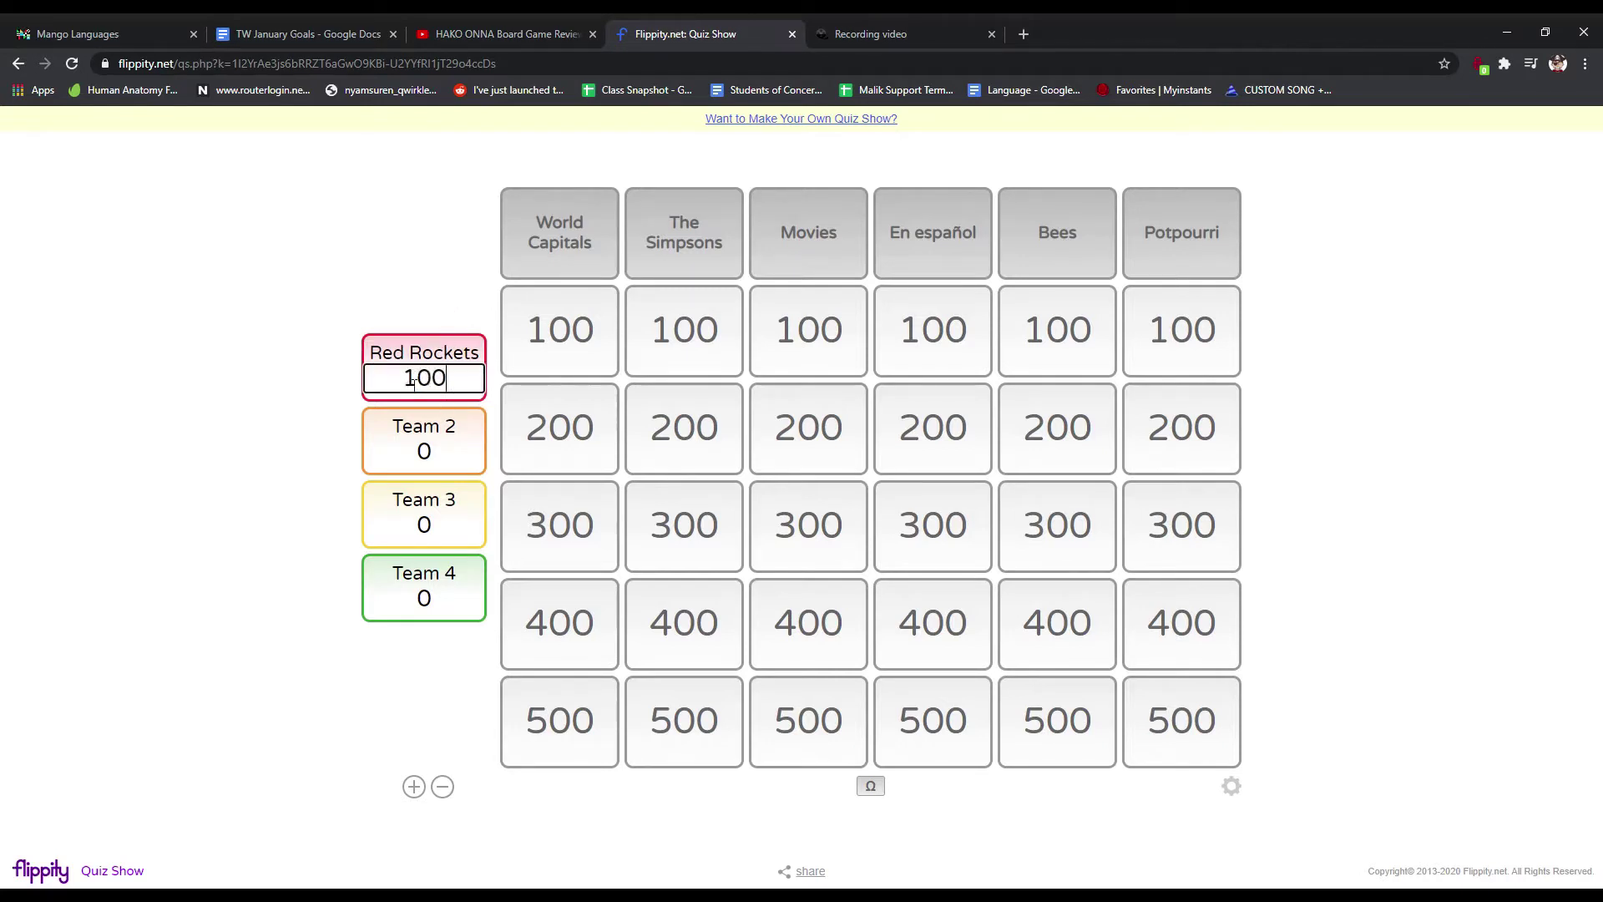
{"action": "left_click", "coordinate": [445, 278]}
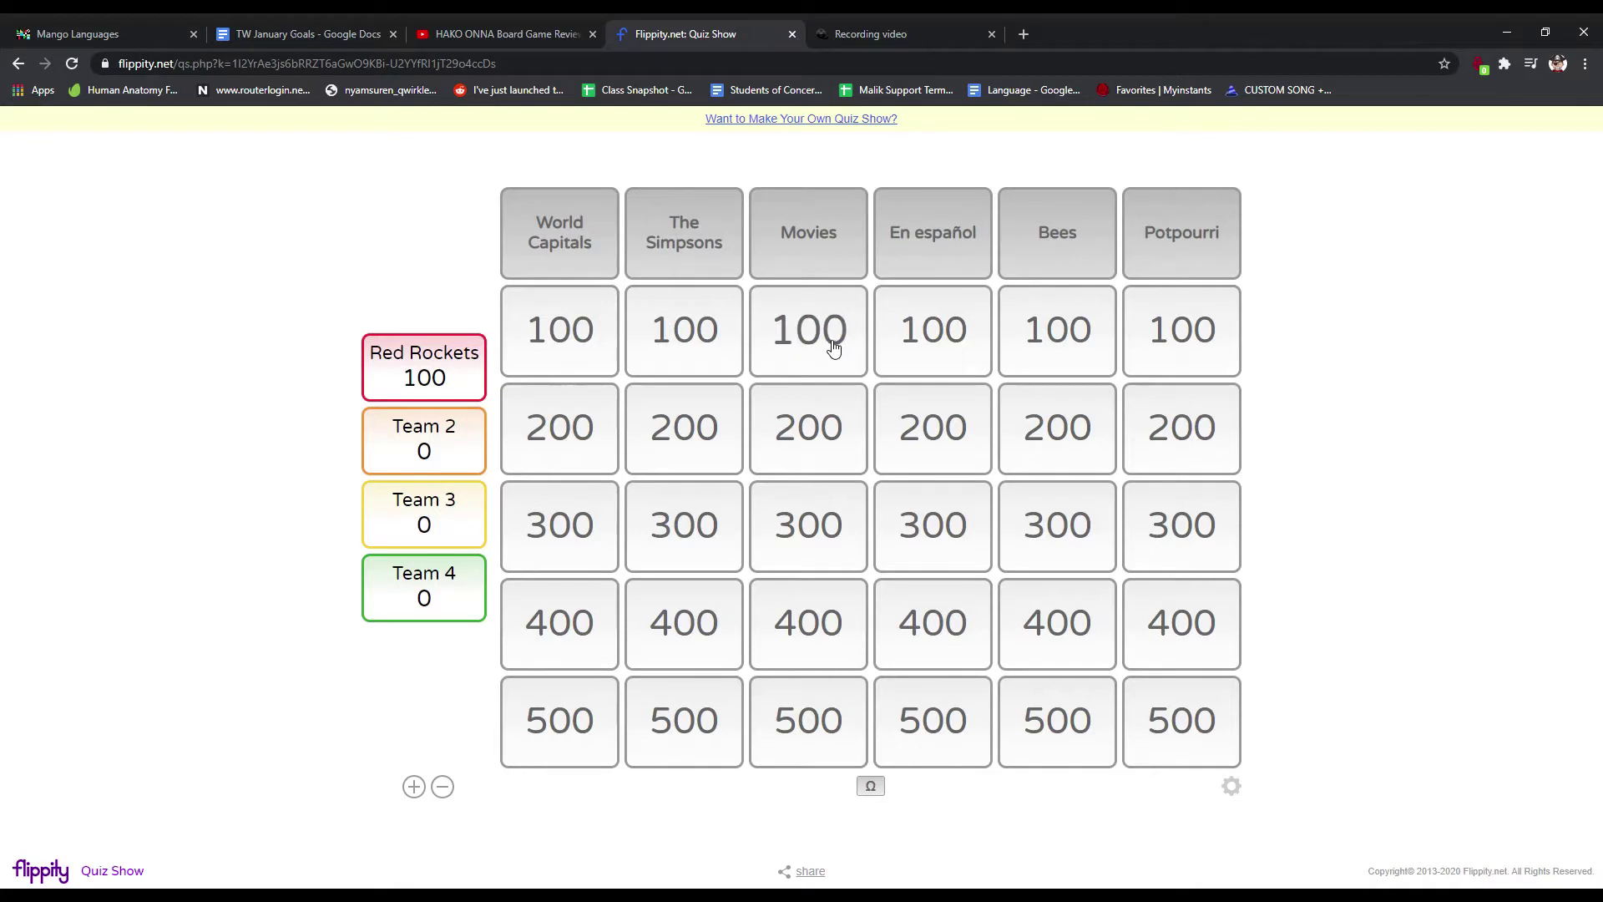
{"action": "left_click", "coordinate": [823, 532]}
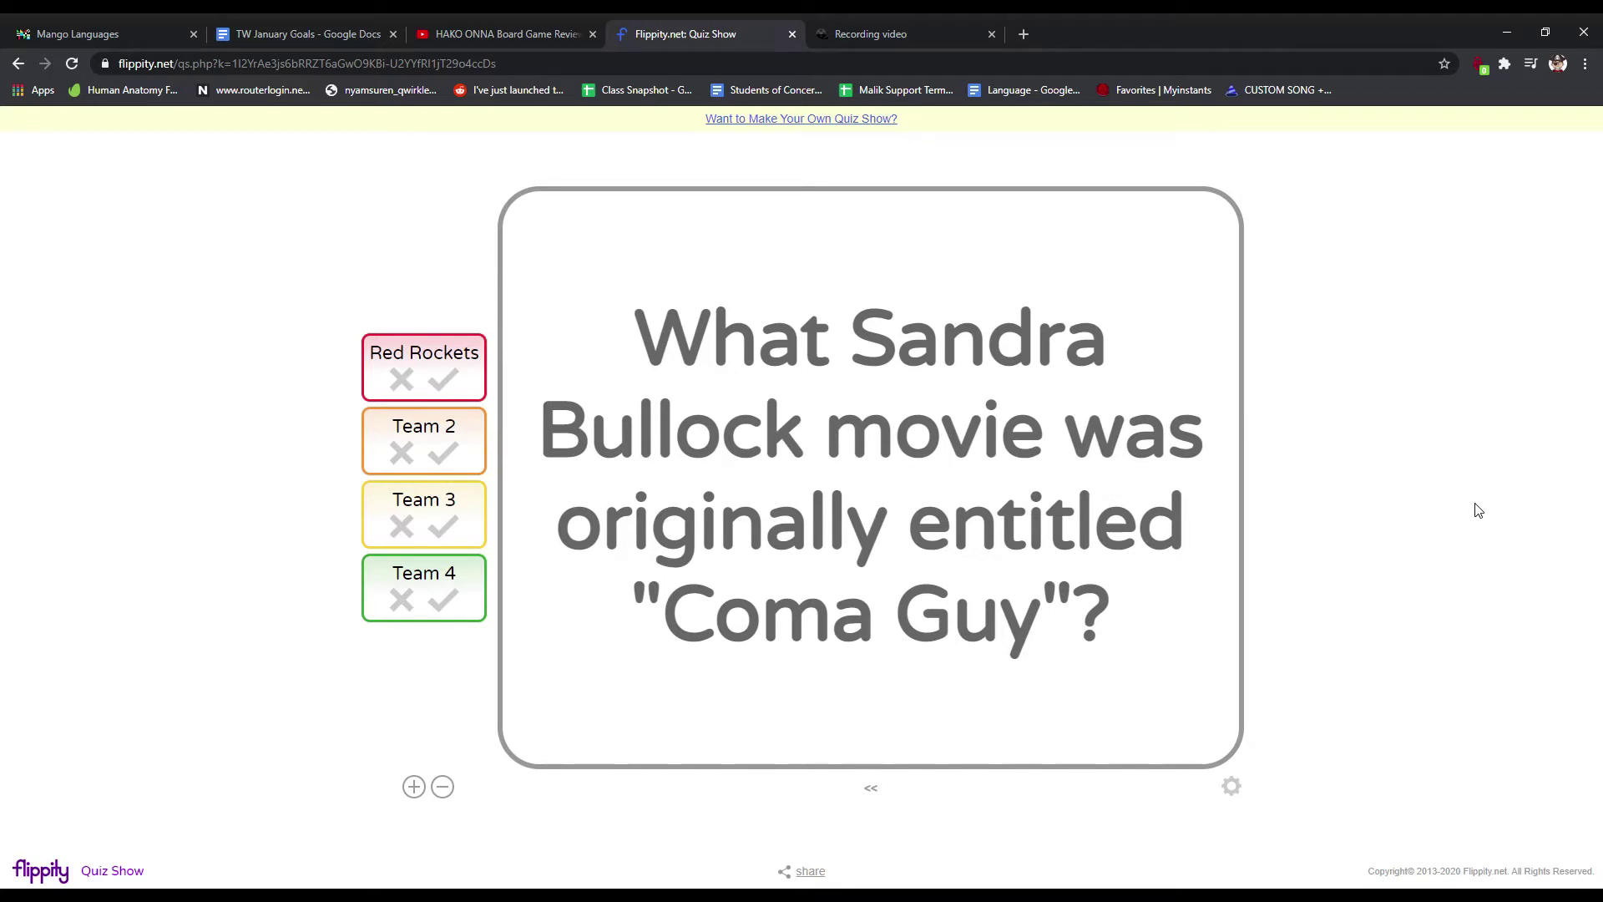
Step: Reveal the Movies 300 answer, award Team 2 its 300 points, and go back to Flippity's home page
{"action": "left_click", "coordinate": [1178, 362]}
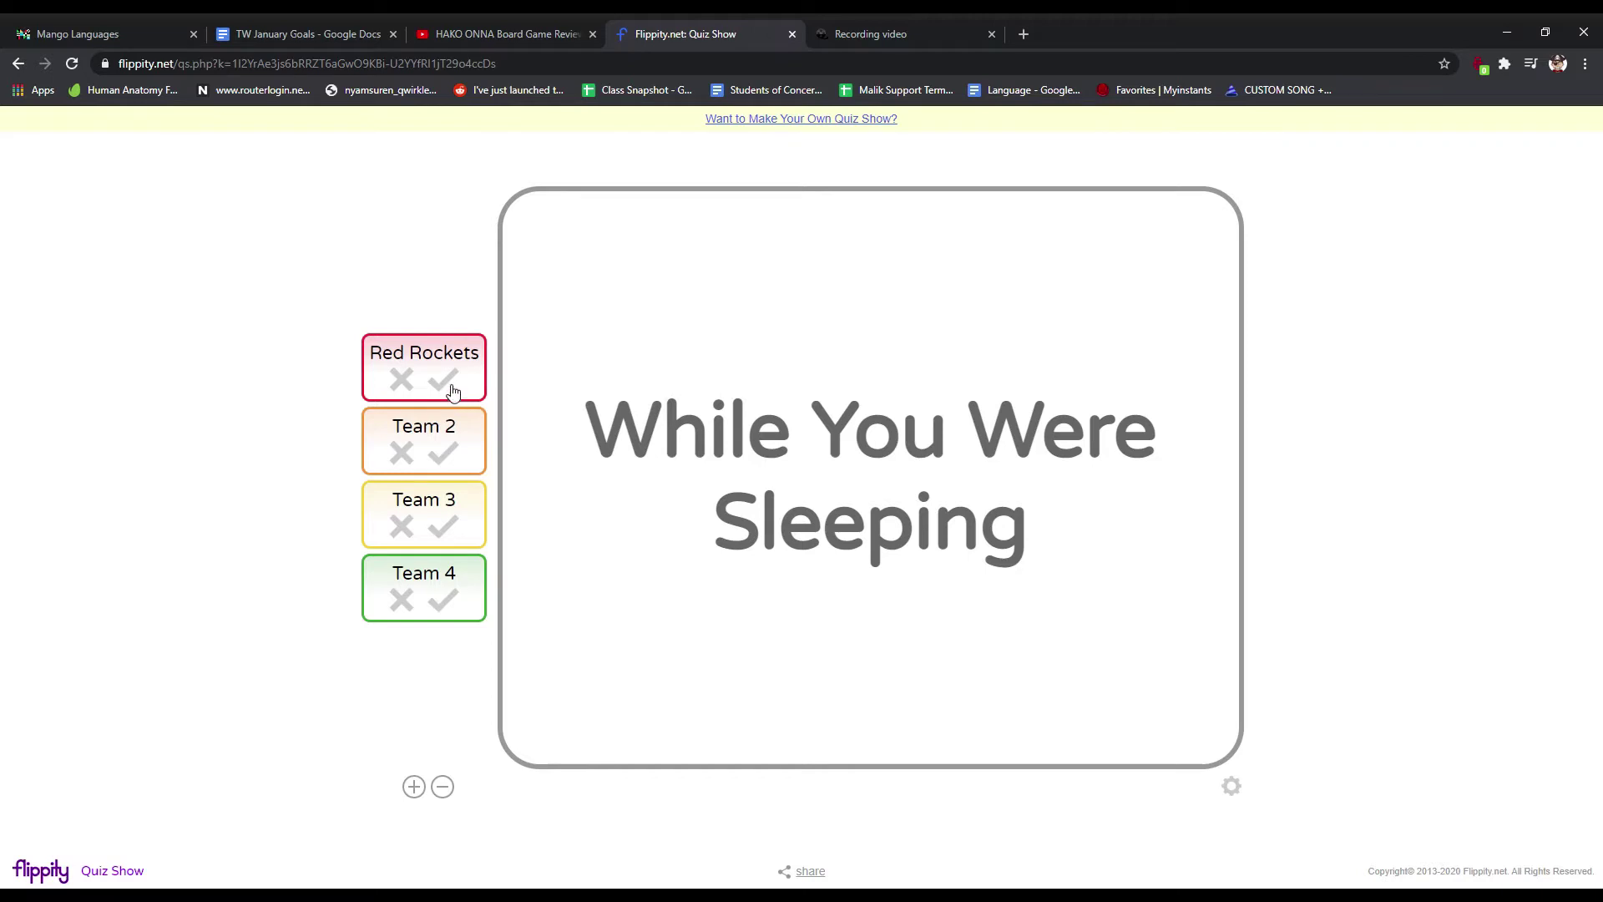
{"action": "left_click", "coordinate": [444, 455]}
{"action": "left_click", "coordinate": [1119, 565]}
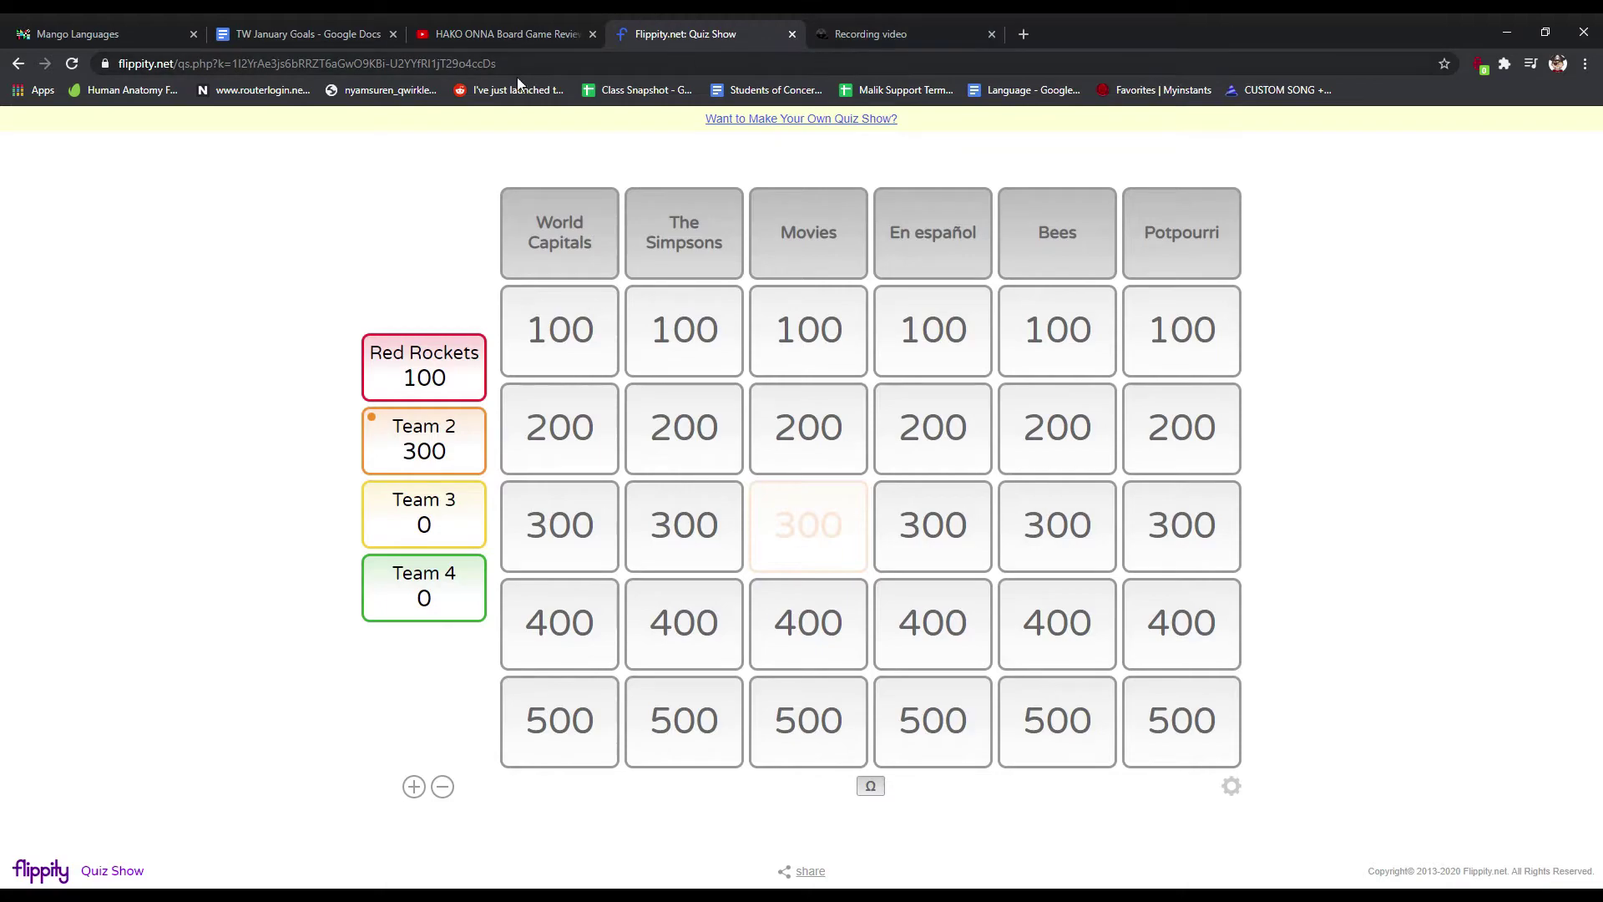
{"action": "left_click", "coordinate": [15, 64]}
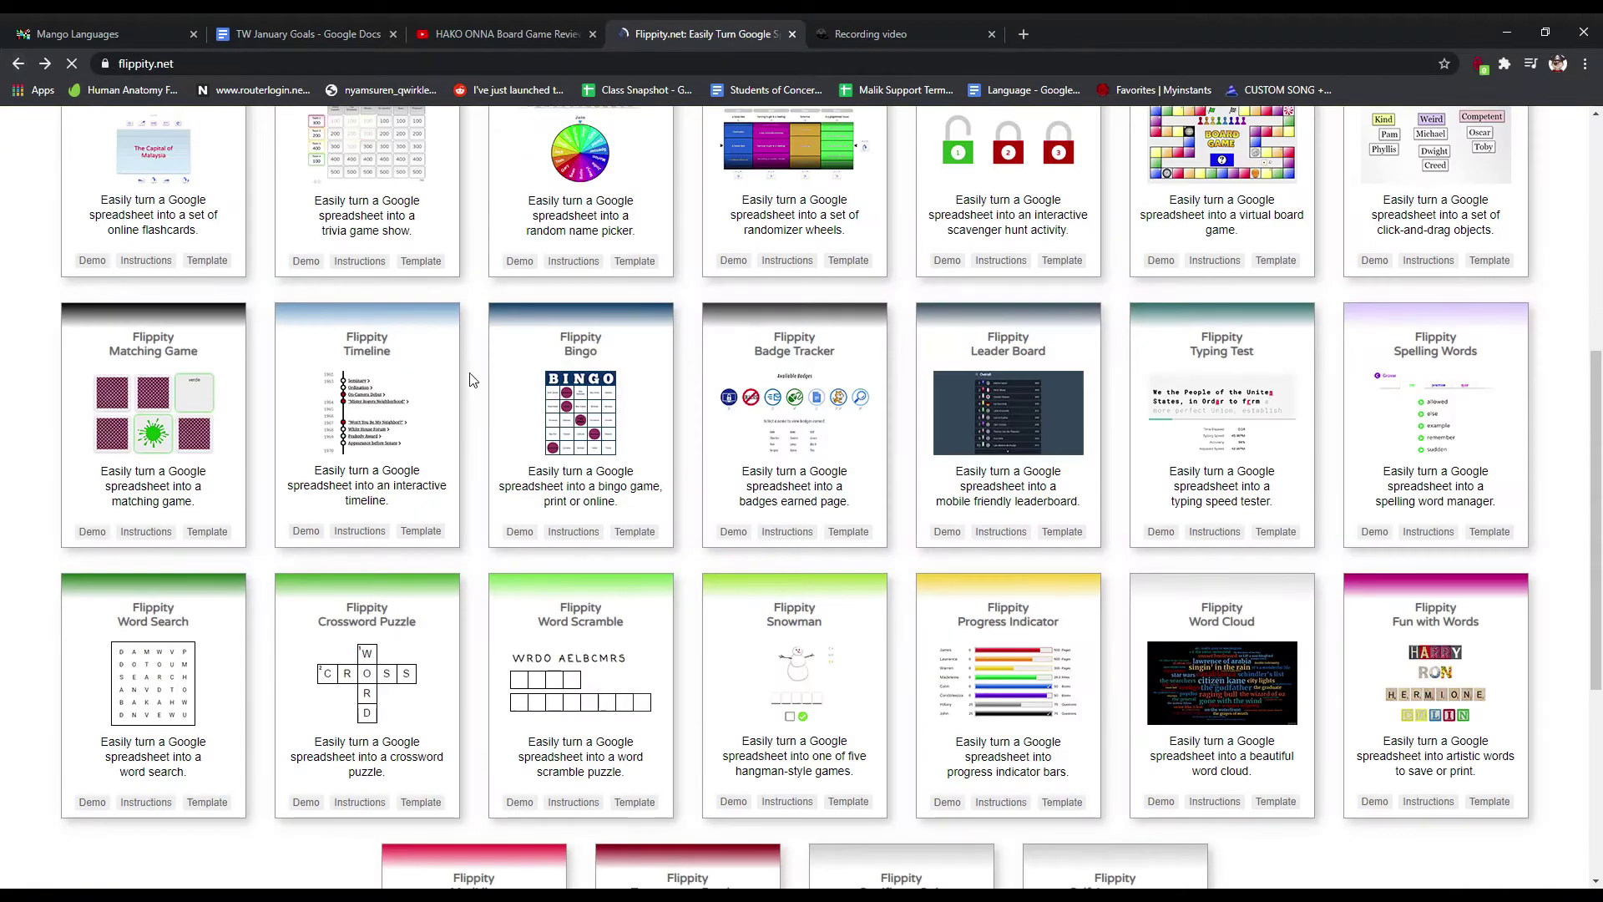
{"action": "scroll", "coordinate": [385, 496], "scroll_direction": "up", "scroll_amount": 3}
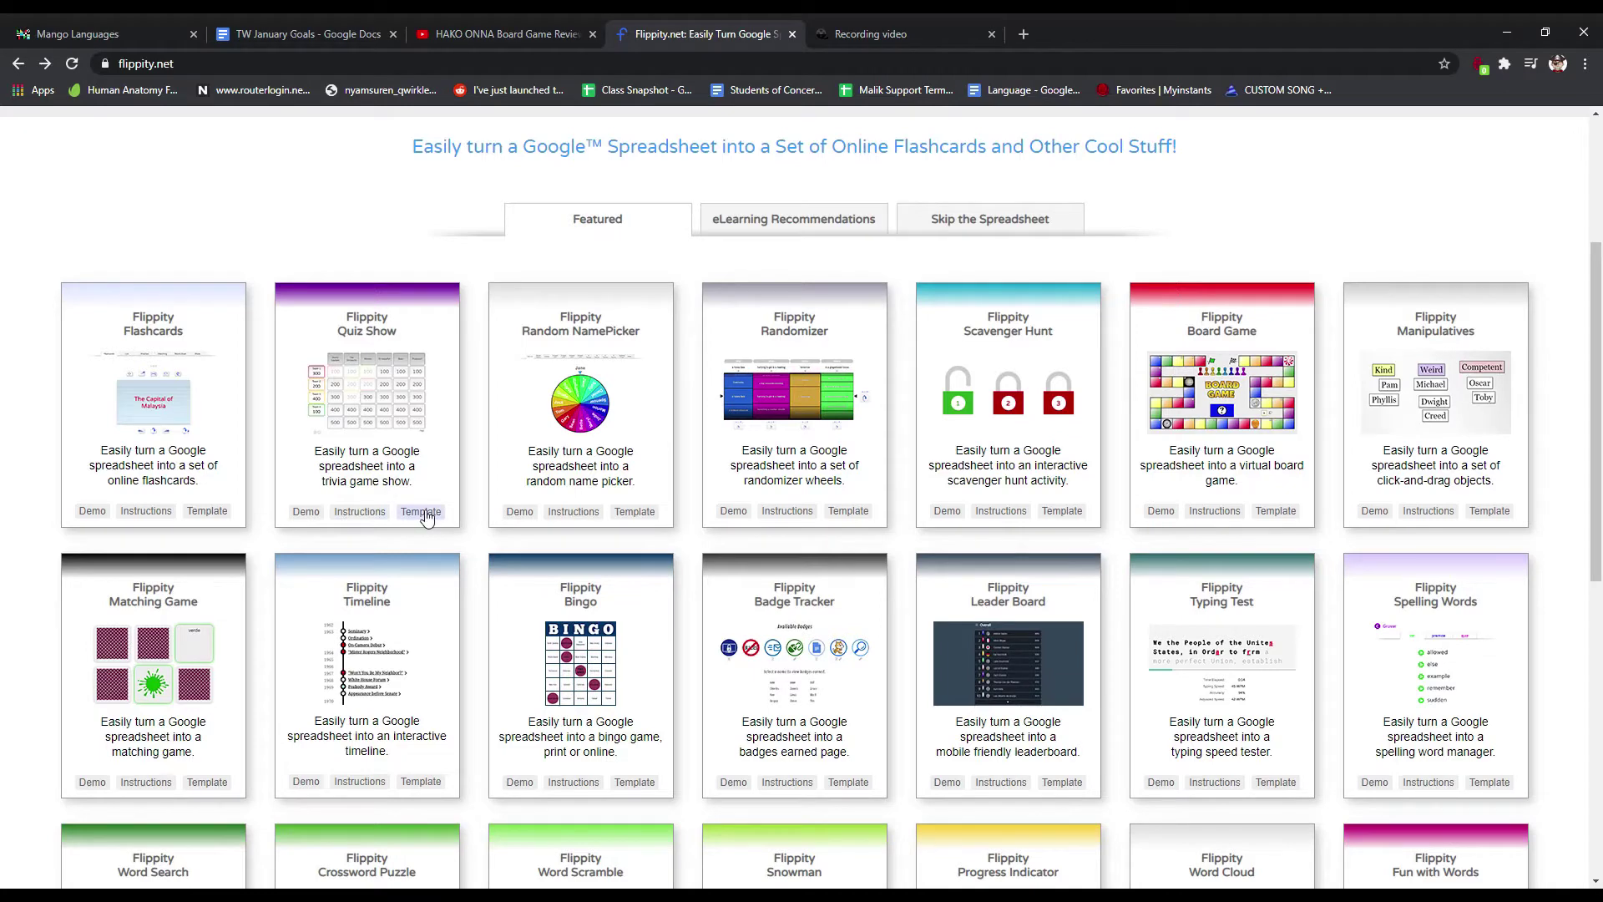
{"action": "left_click", "coordinate": [360, 512]}
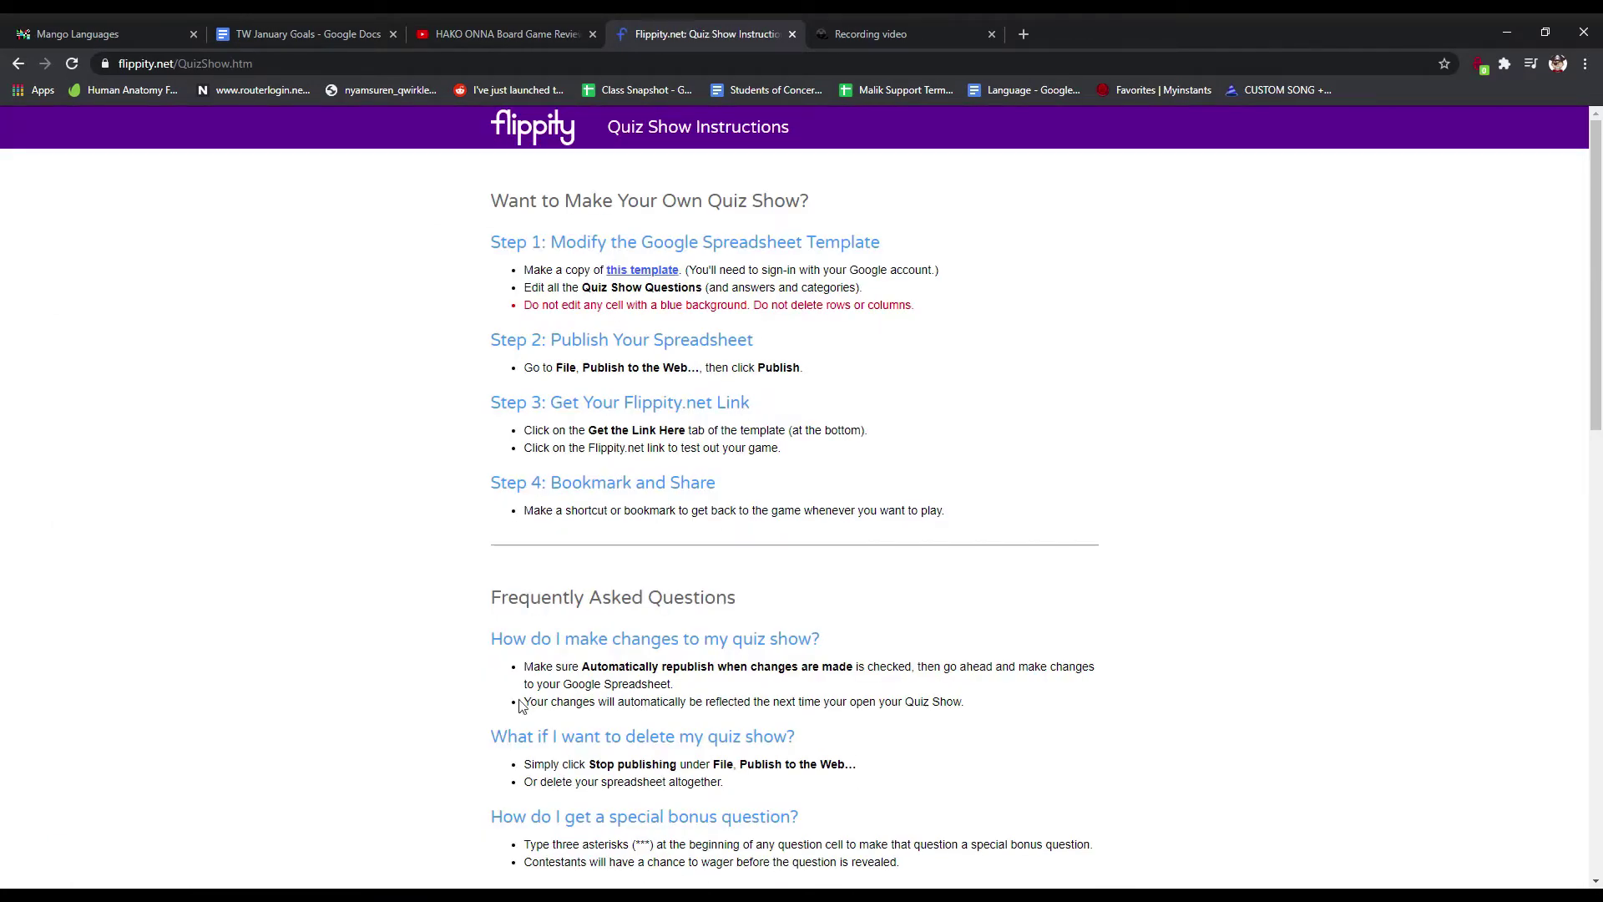
{"action": "scroll", "coordinate": [551, 835], "scroll_direction": "down", "scroll_amount": 4}
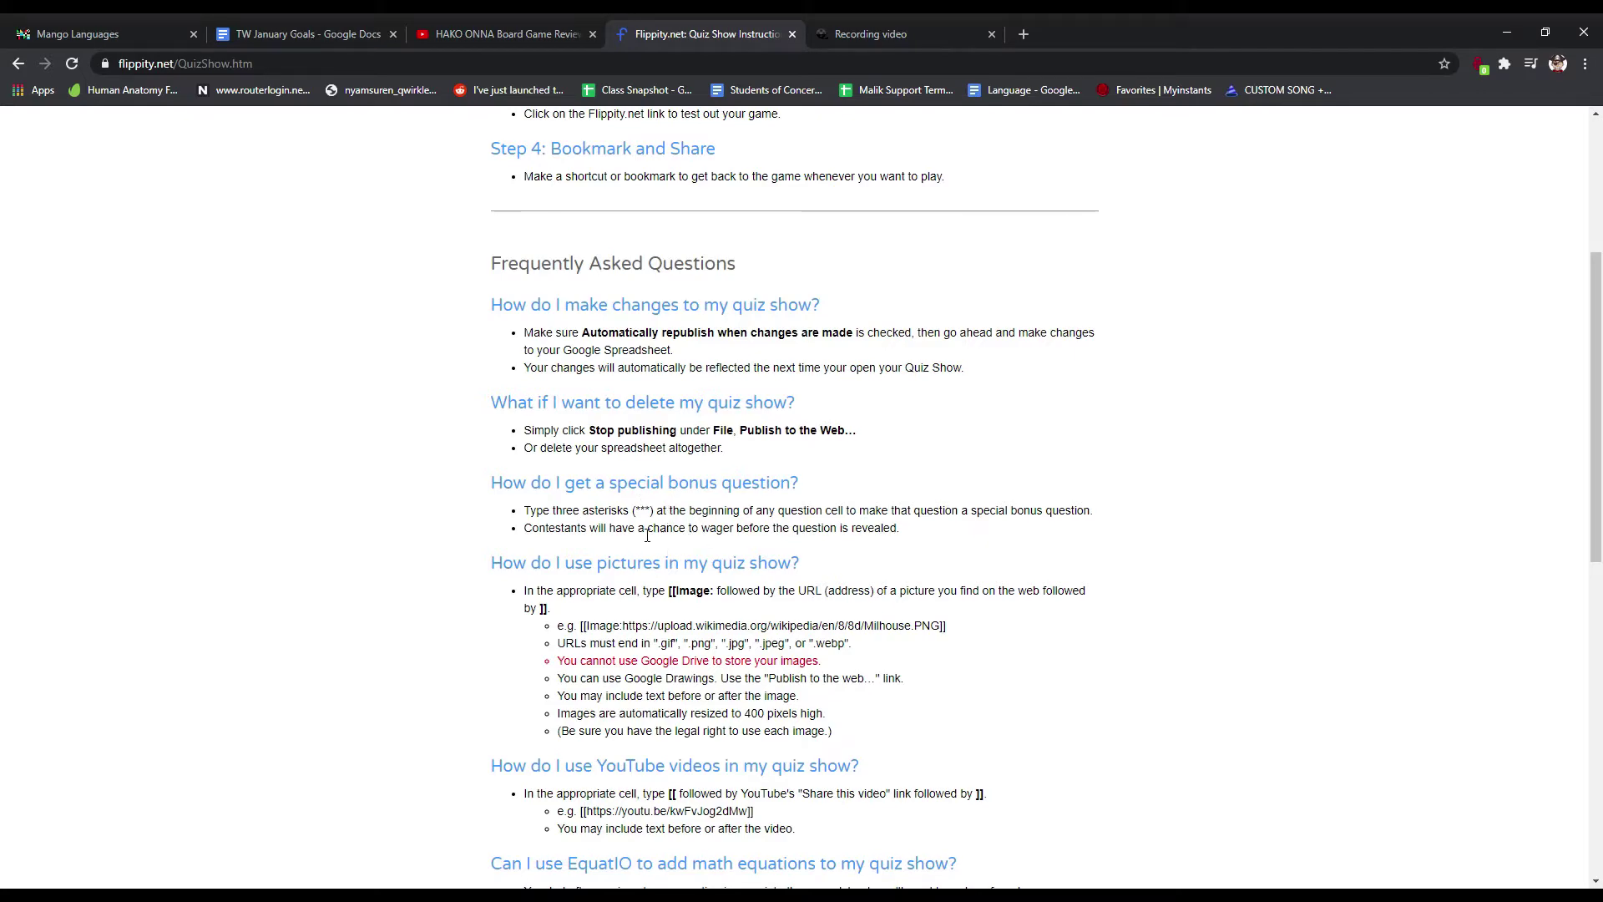
{"action": "scroll", "coordinate": [642, 526], "scroll_direction": "up", "scroll_amount": 3}
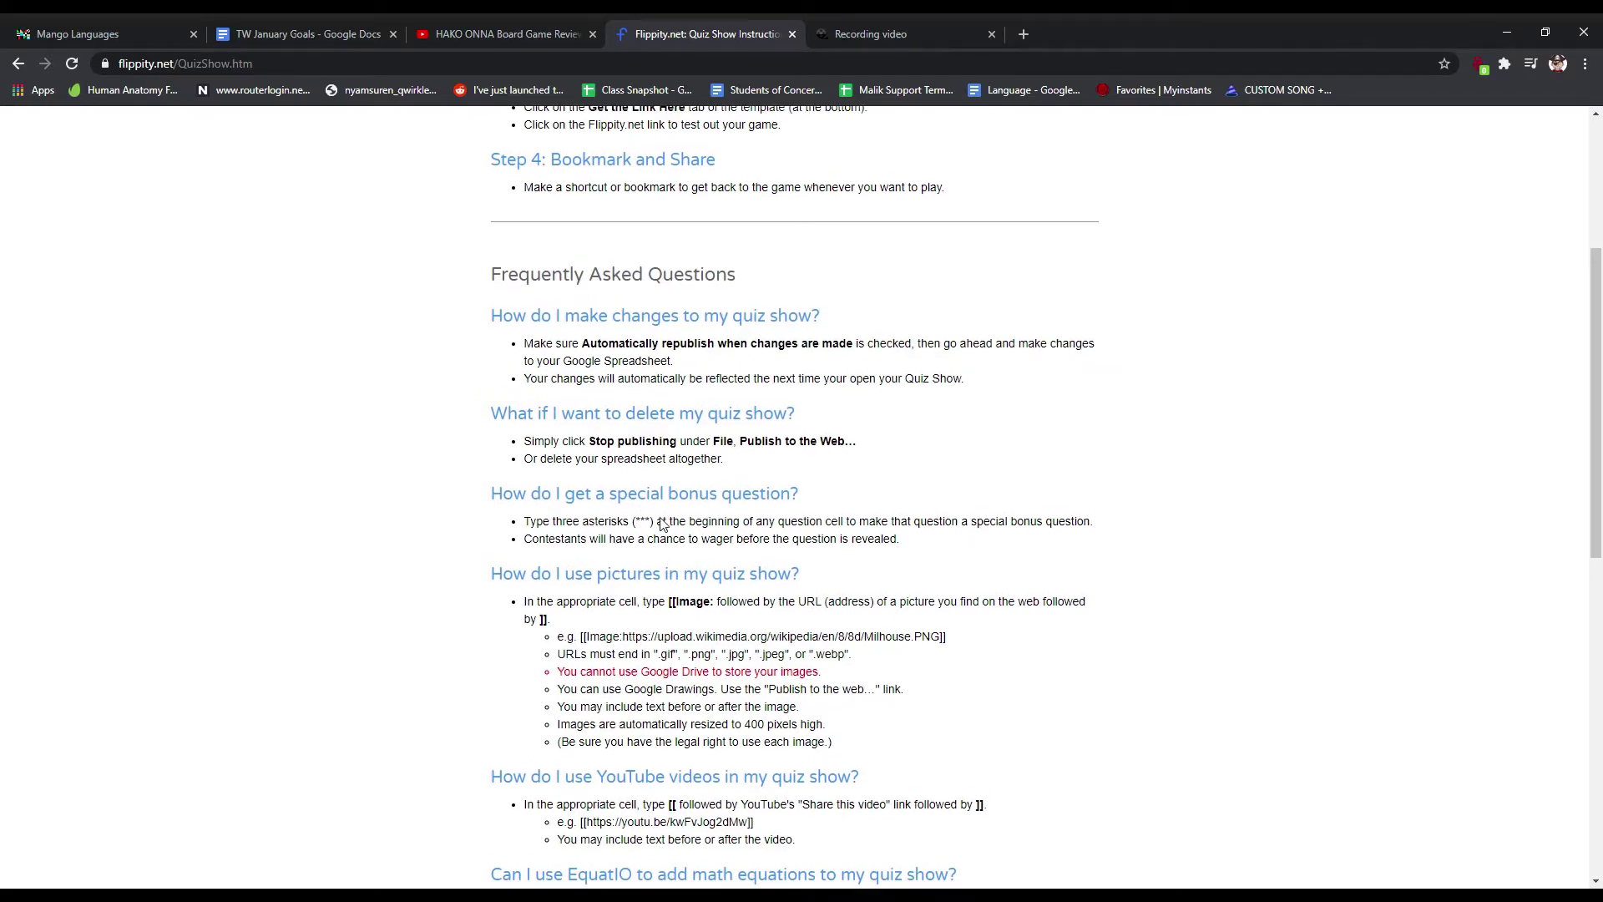
{"action": "scroll", "coordinate": [664, 534], "scroll_direction": "down", "scroll_amount": 2}
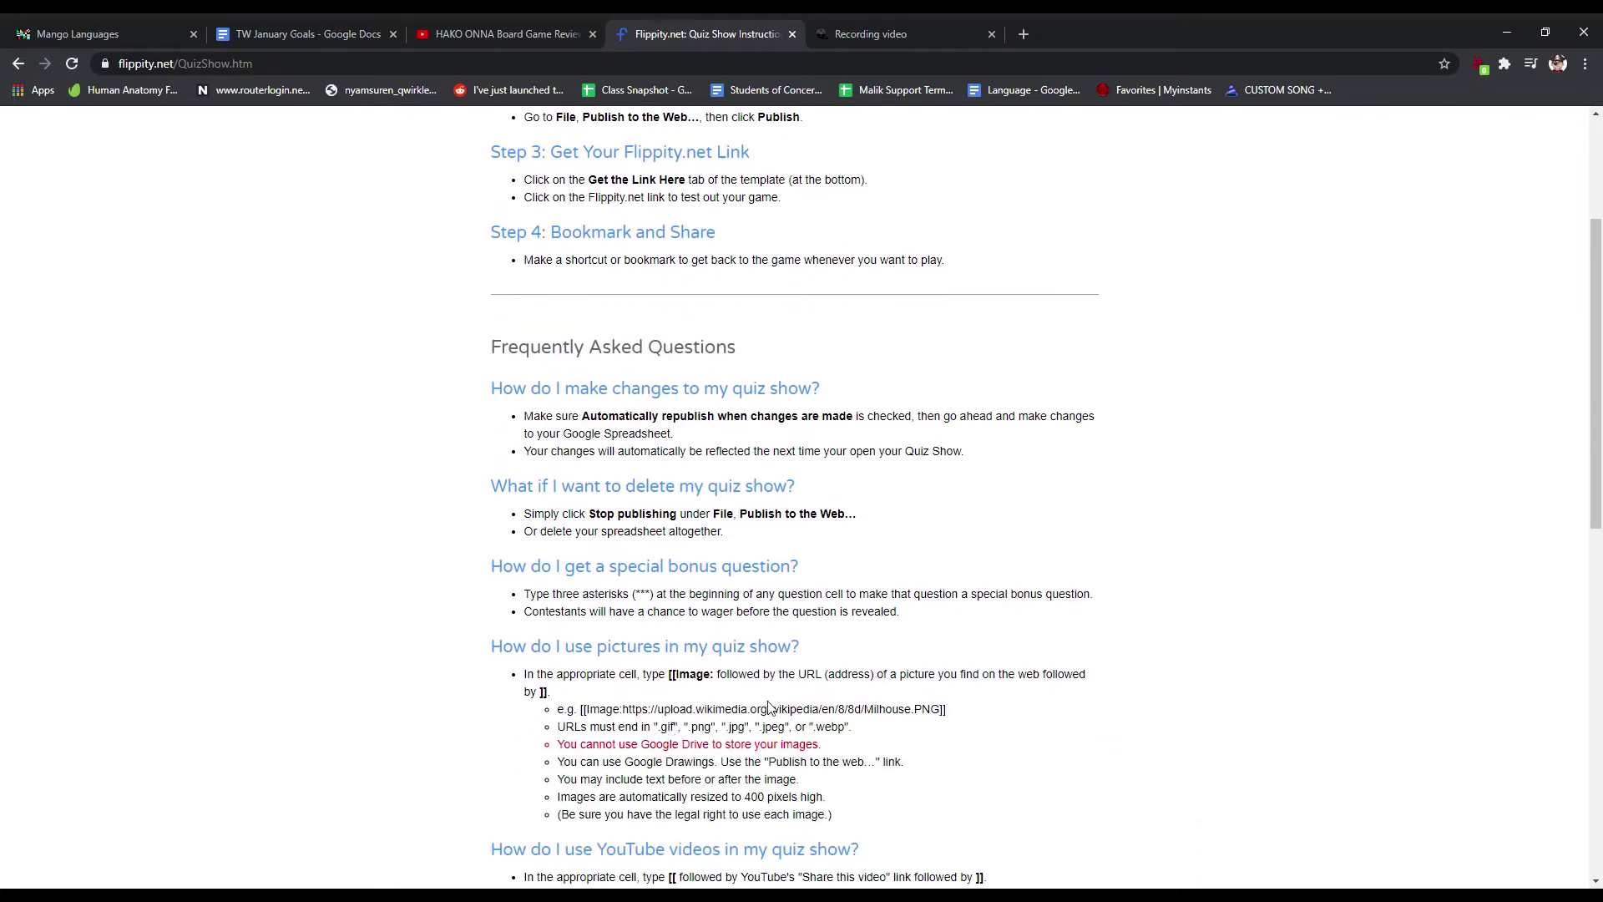
{"action": "scroll", "coordinate": [769, 707], "scroll_direction": "down", "scroll_amount": 2}
{"action": "scroll", "coordinate": [501, 535], "scroll_direction": "up", "scroll_amount": 3}
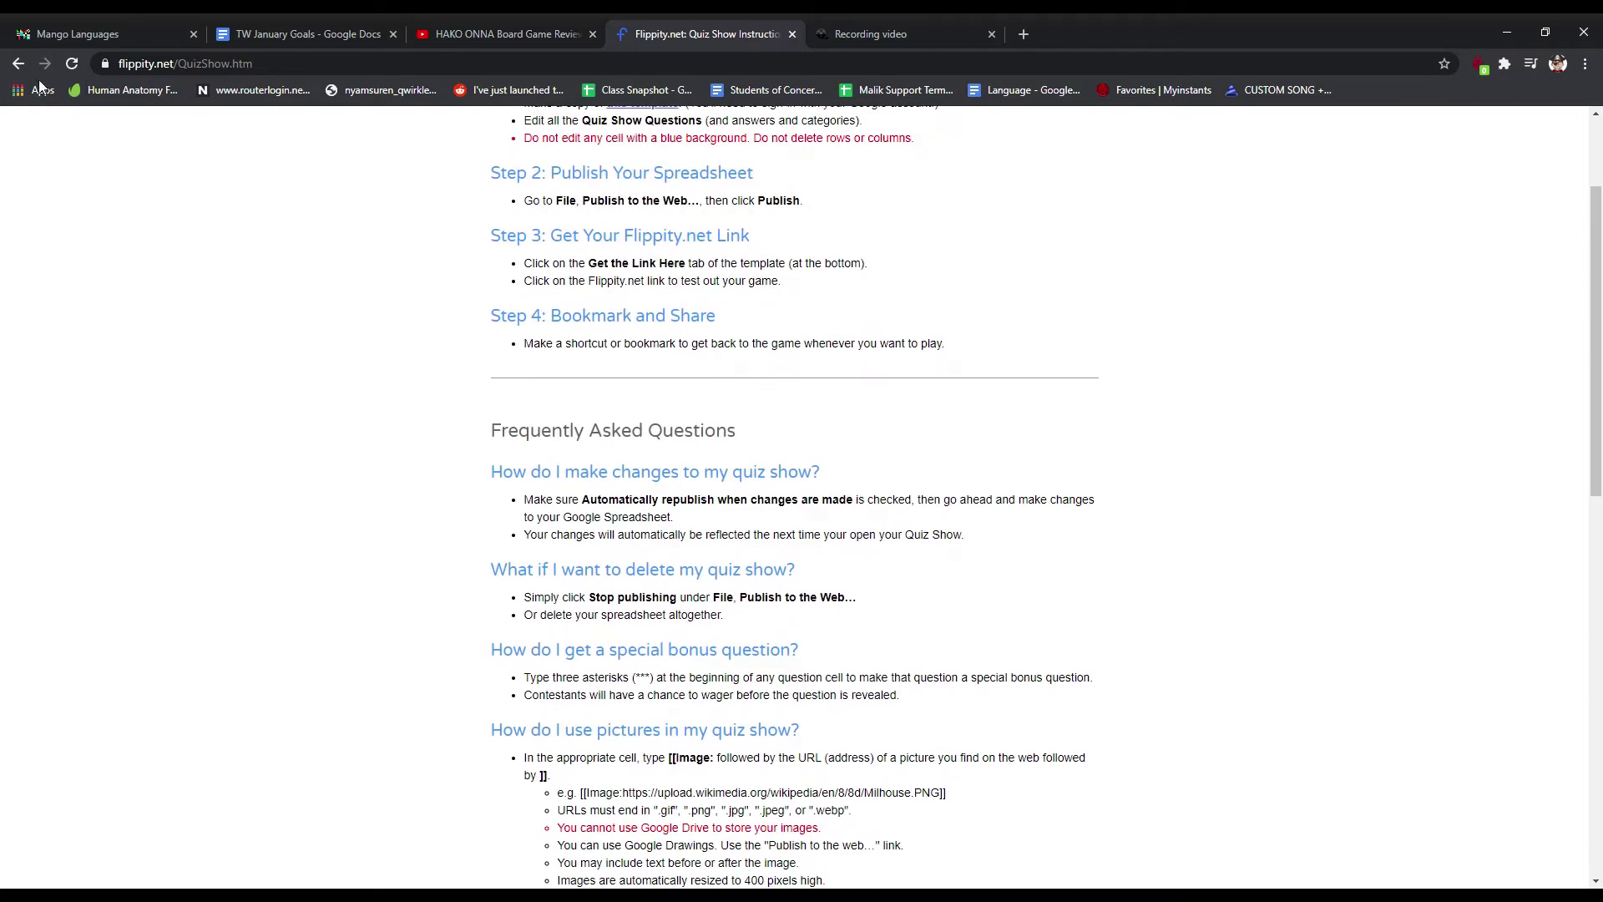
{"action": "left_click", "coordinate": [18, 64]}
{"action": "scroll", "coordinate": [414, 296], "scroll_direction": "up", "scroll_amount": 3}
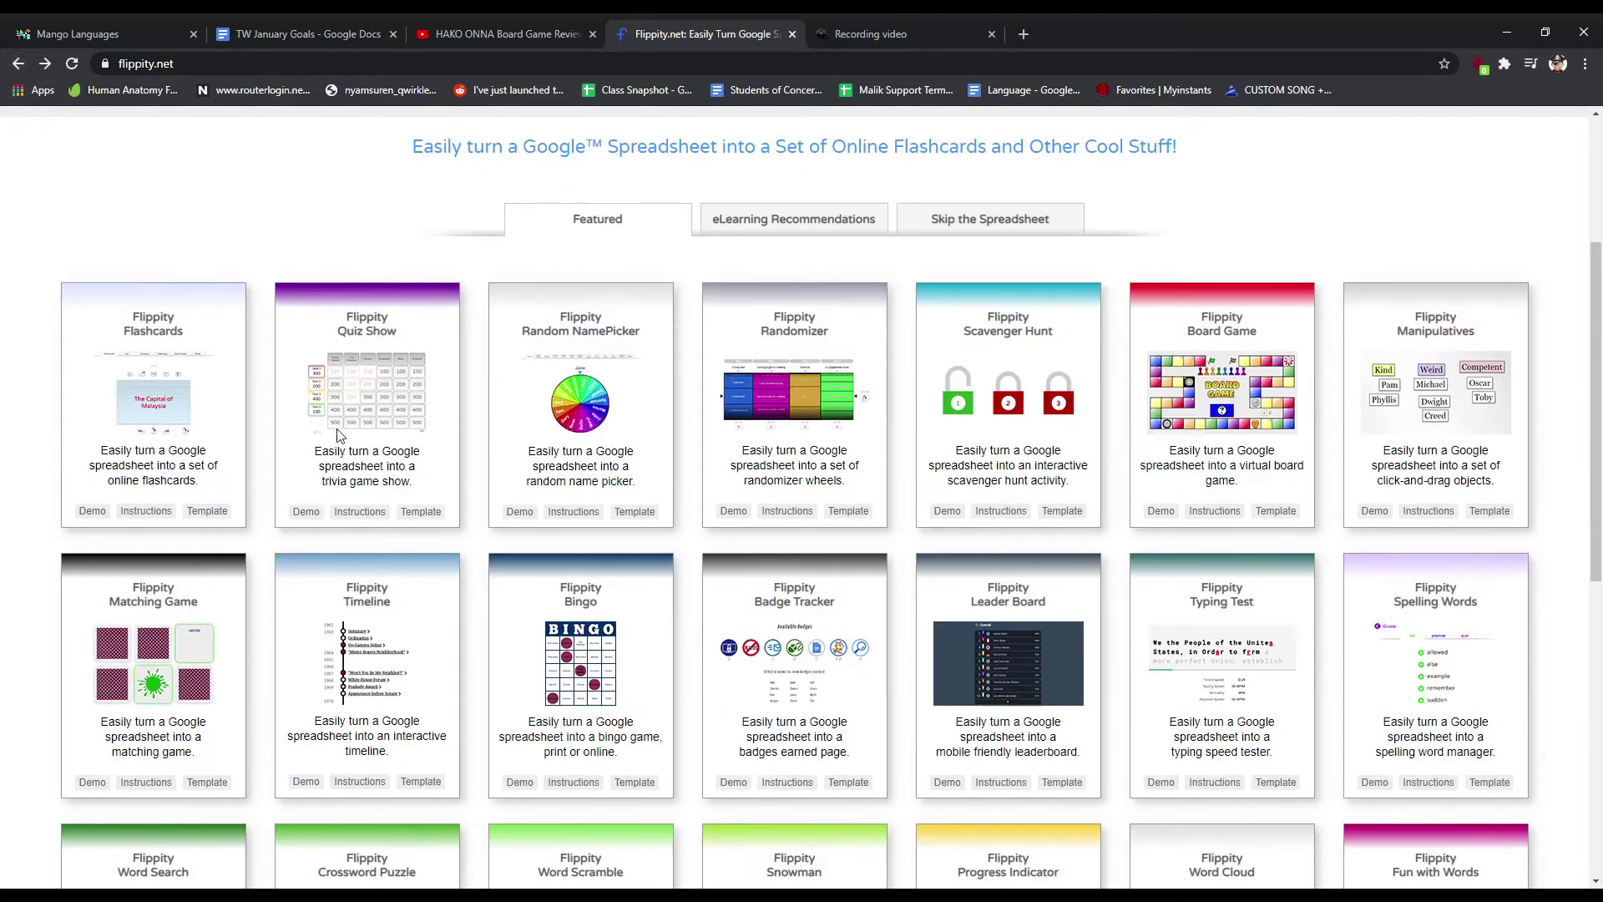
{"action": "left_click", "coordinate": [306, 512]}
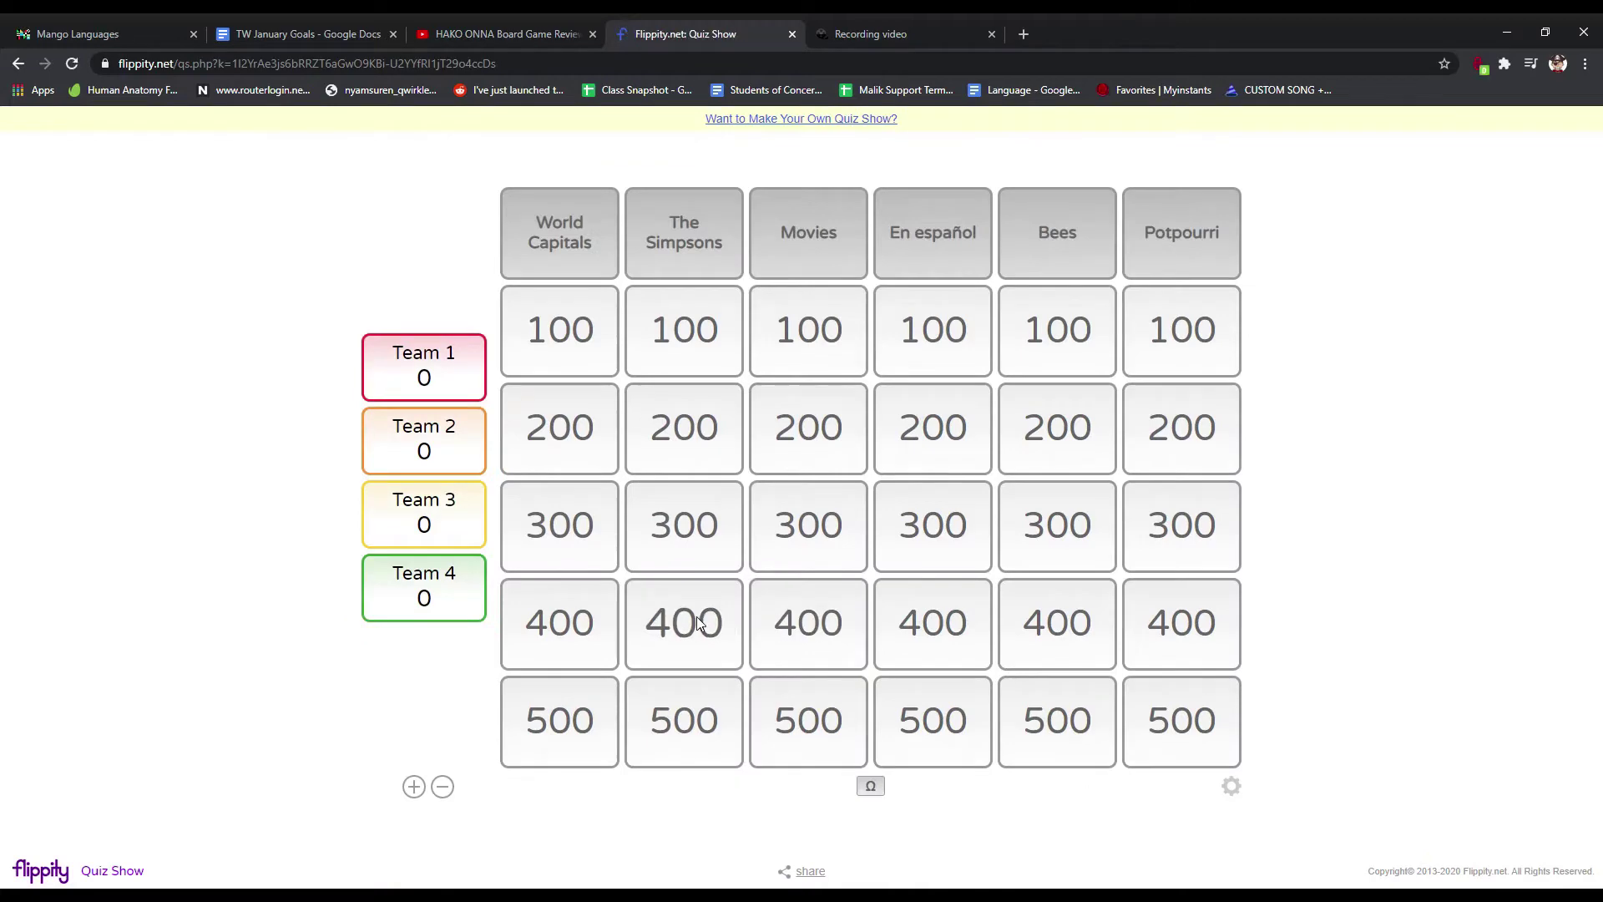
{"action": "left_click", "coordinate": [723, 604]}
{"action": "left_click", "coordinate": [644, 465]}
{"action": "left_click", "coordinate": [659, 484]}
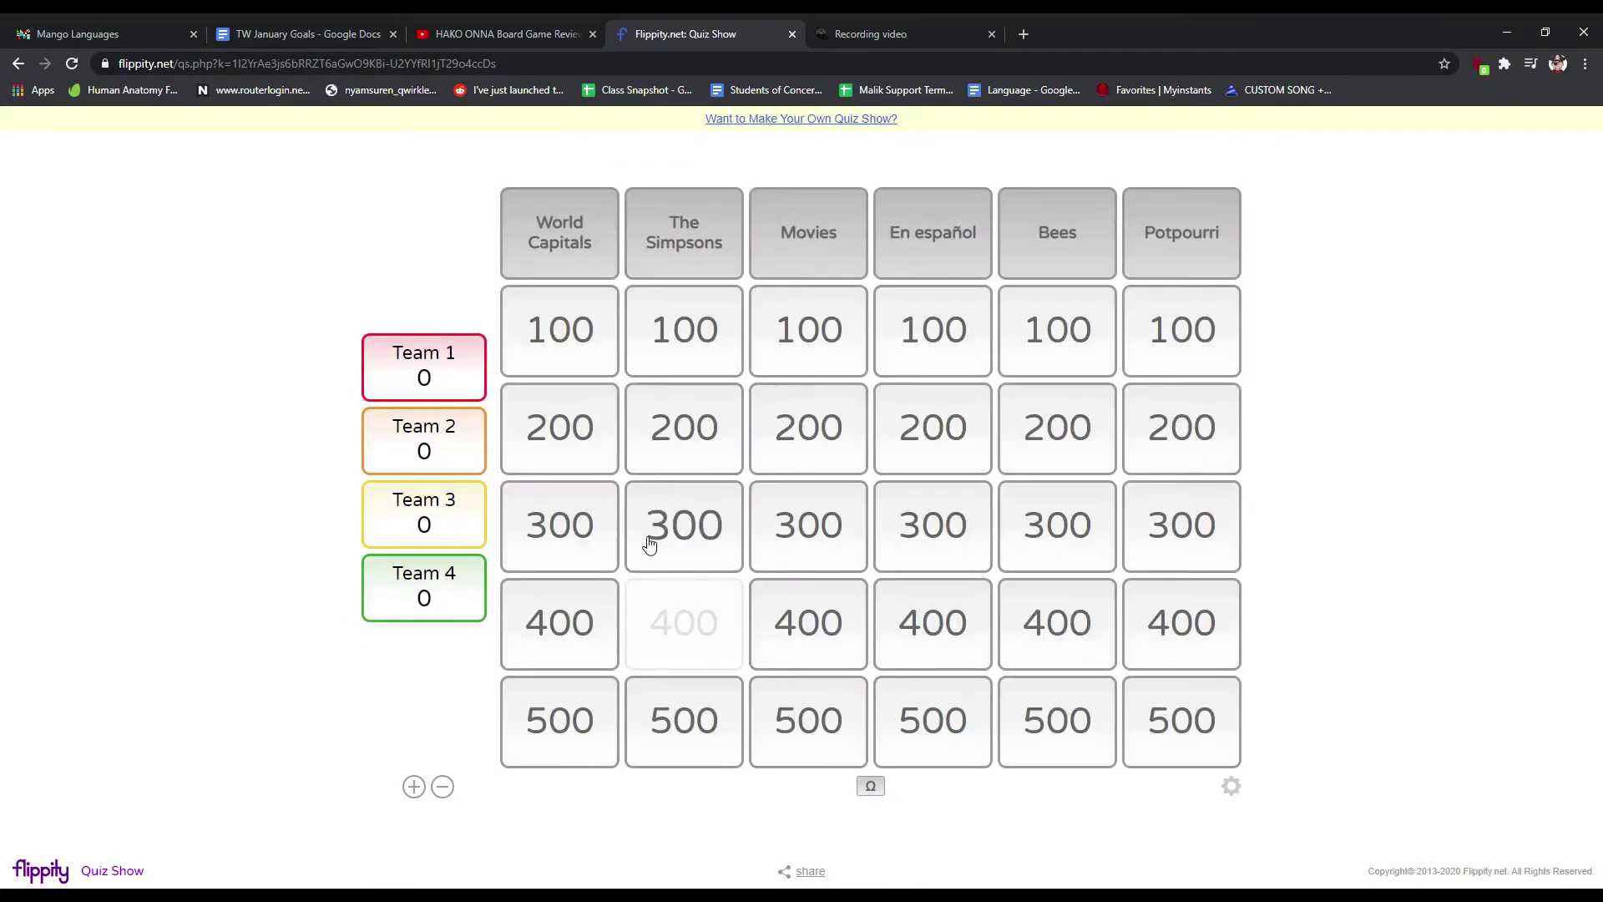
{"action": "left_click", "coordinate": [653, 536]}
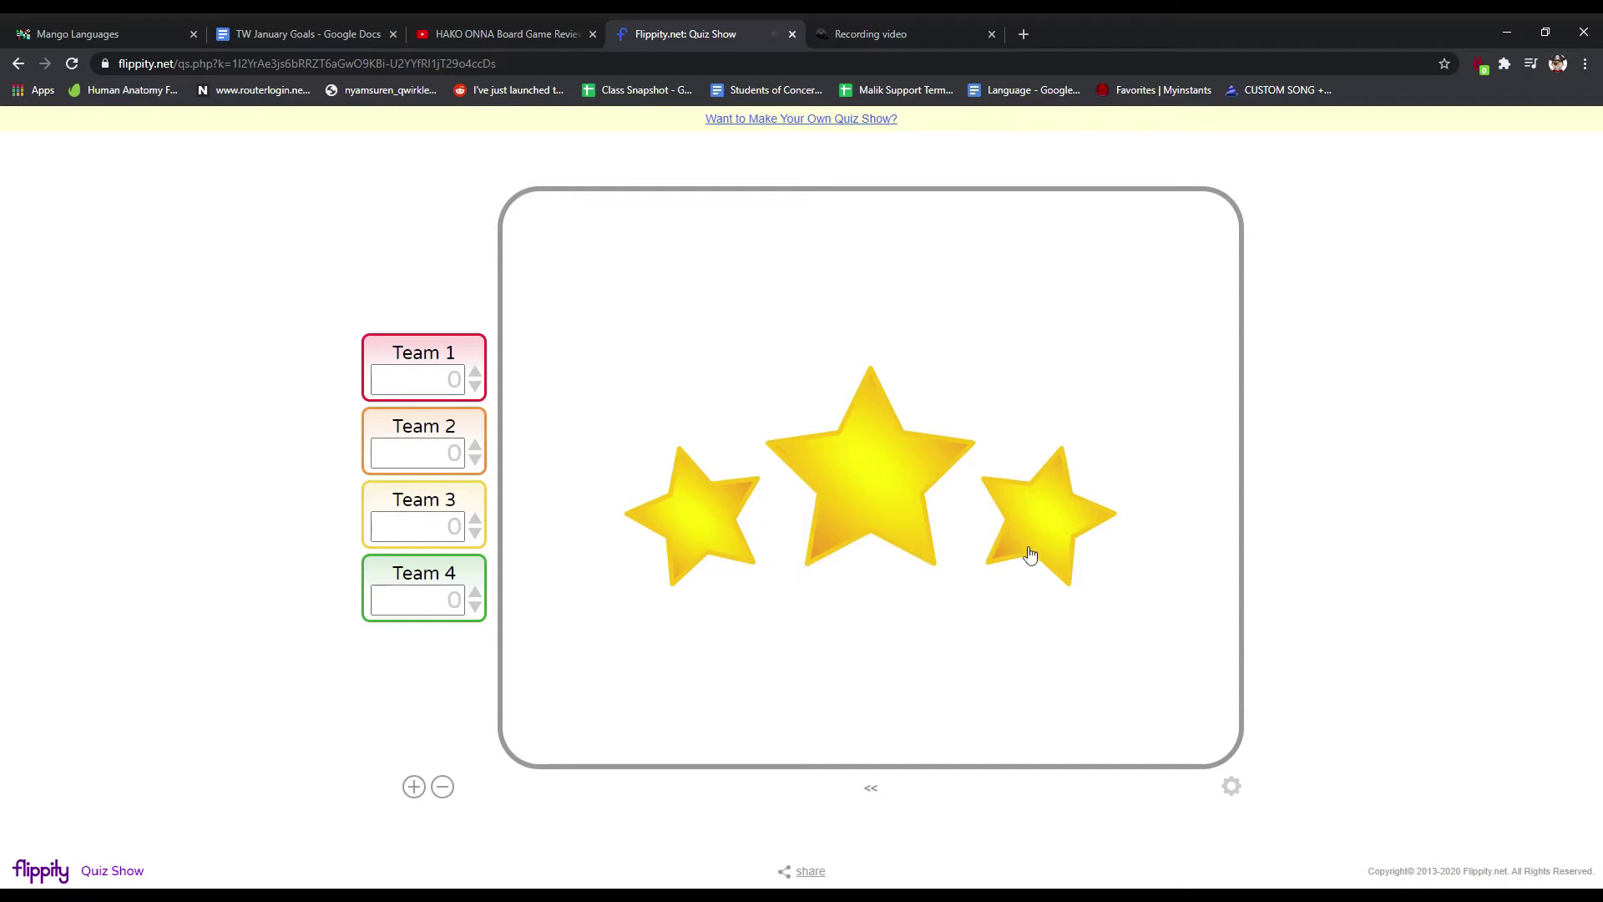
{"action": "left_click", "coordinate": [876, 517]}
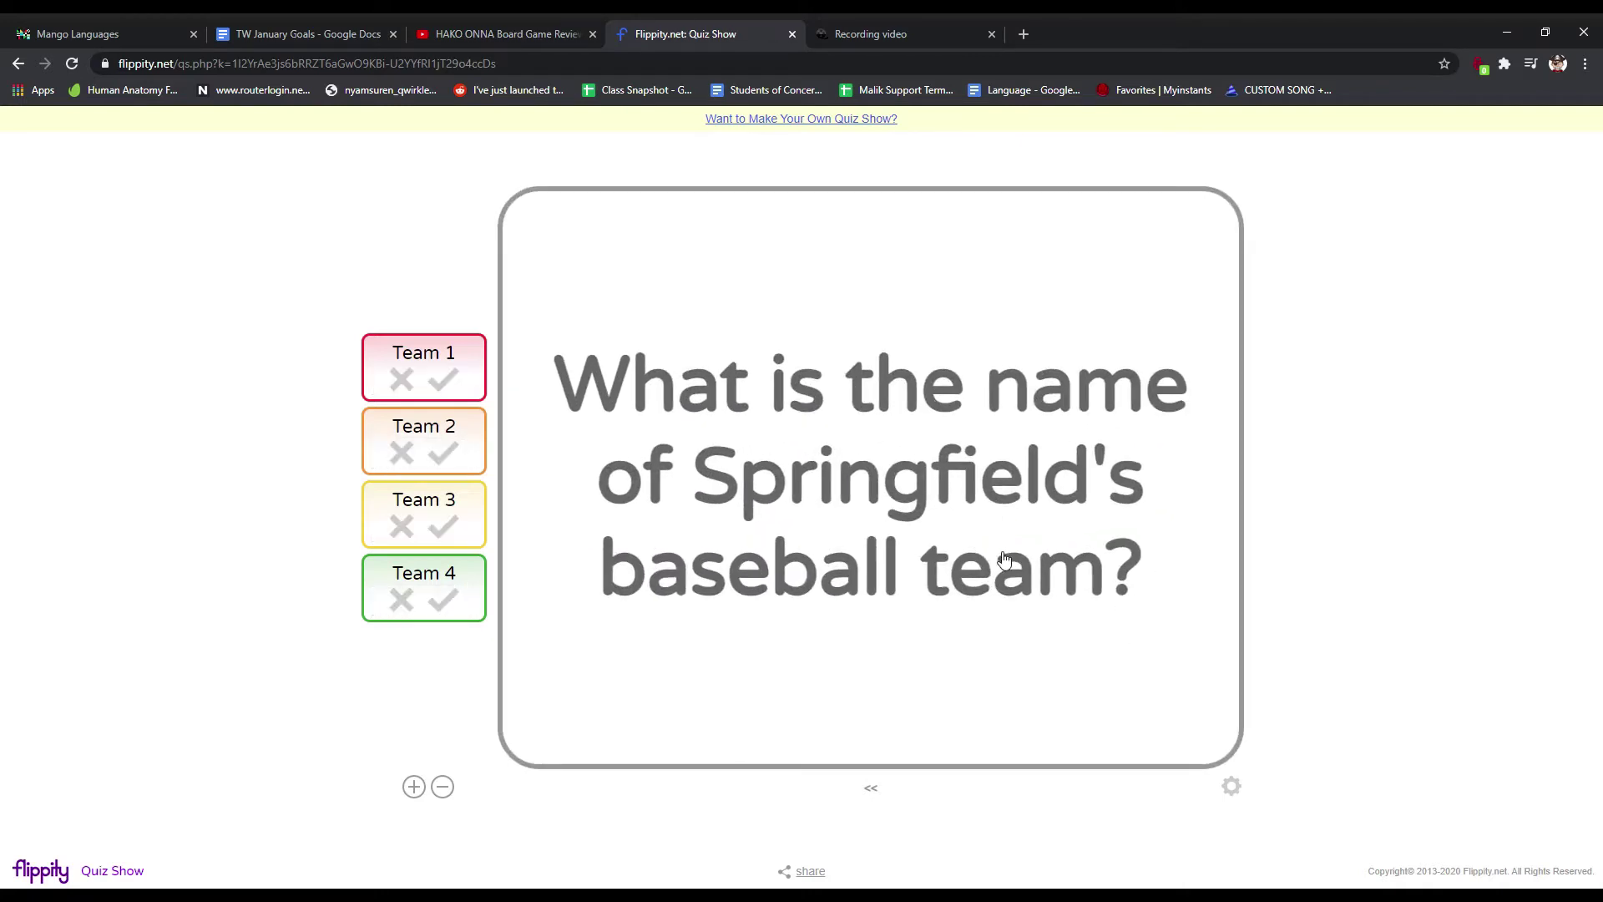
{"action": "left_click", "coordinate": [1048, 530]}
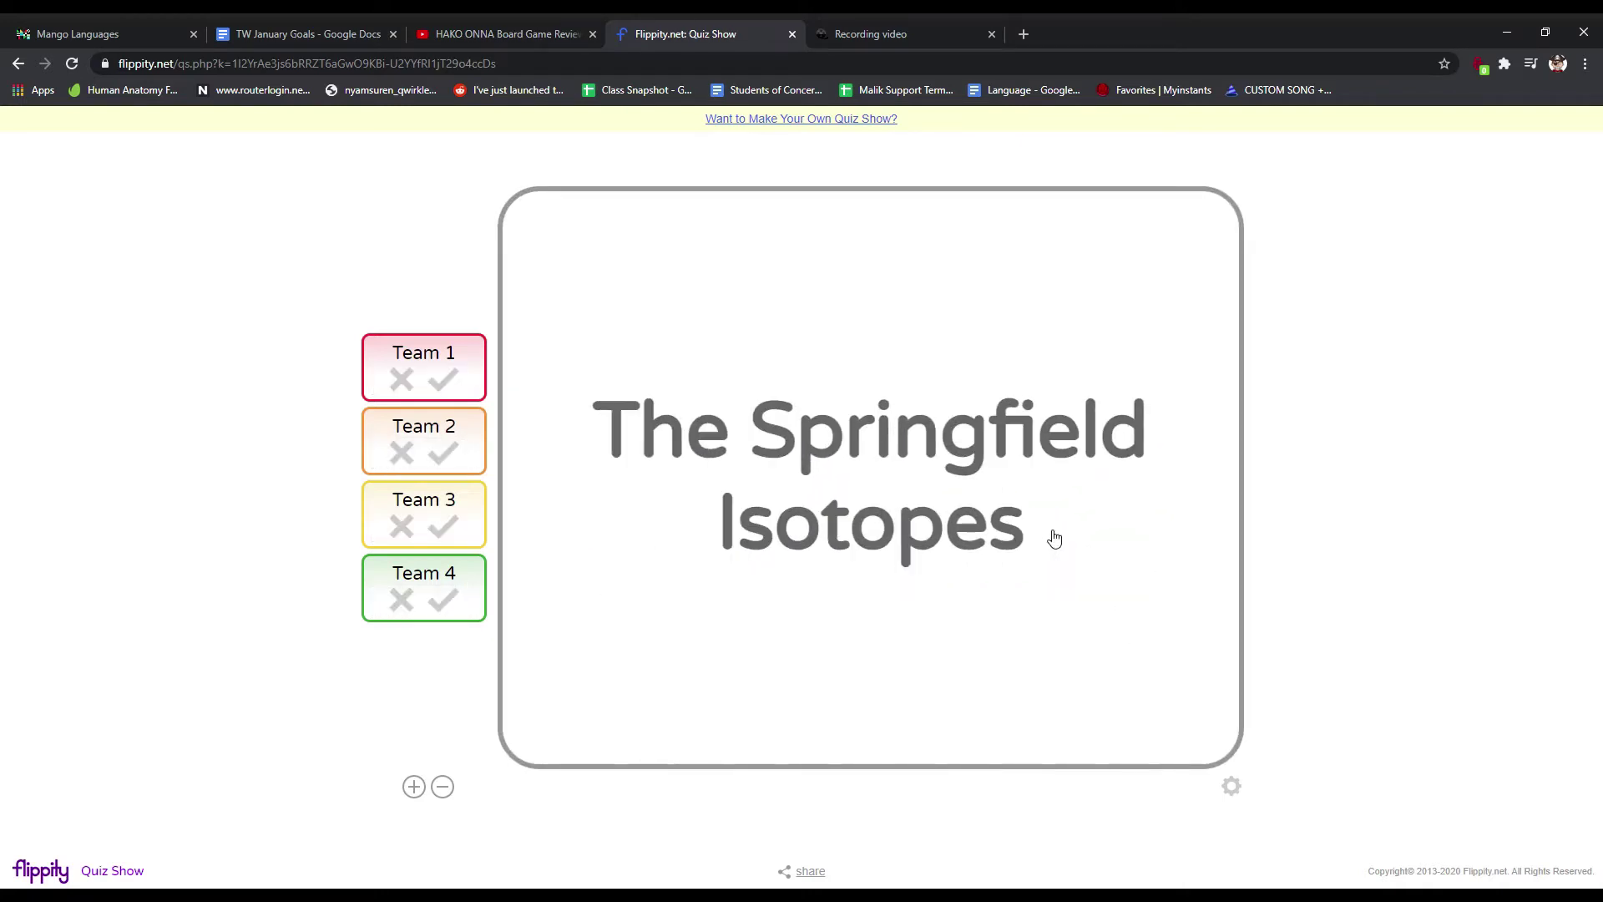
{"action": "left_click", "coordinate": [1057, 540]}
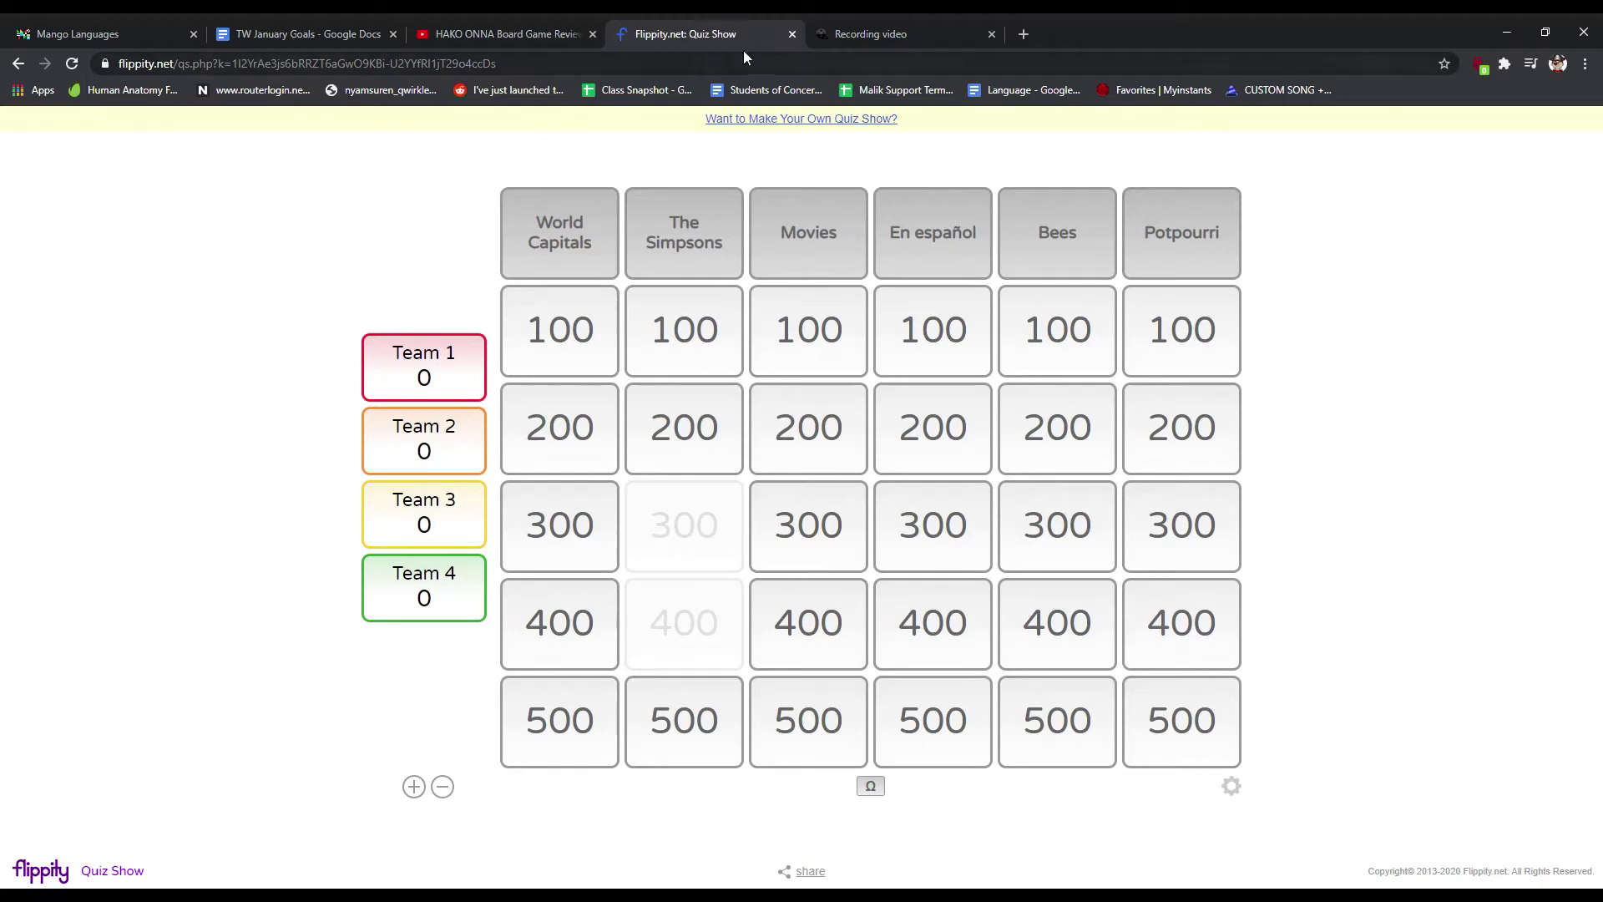
{"action": "left_click", "coordinate": [17, 63]}
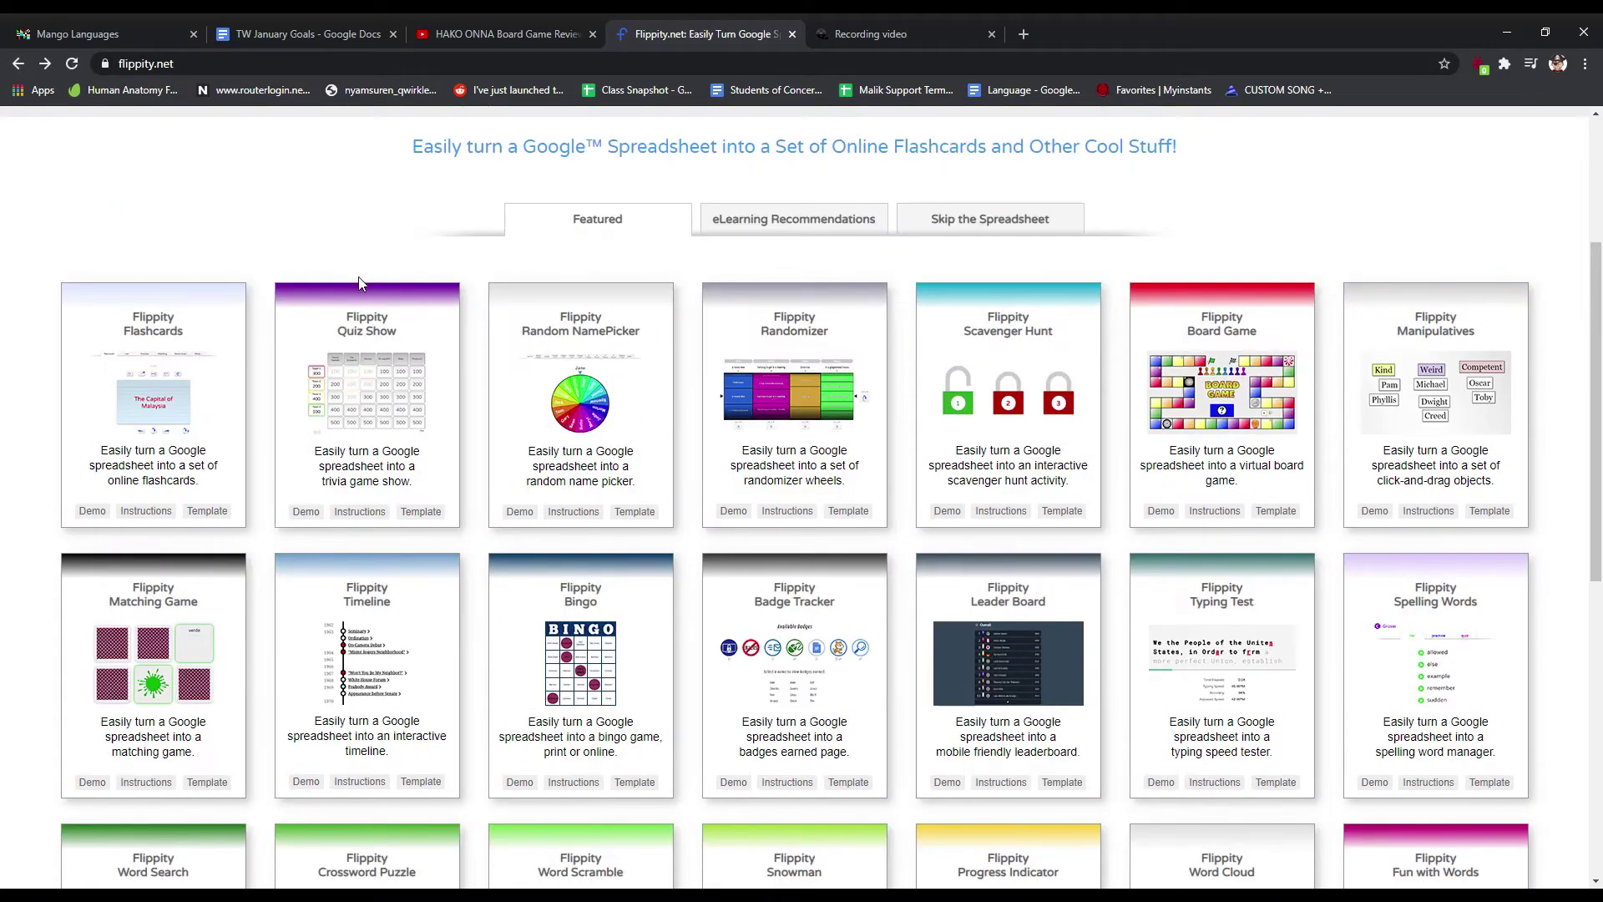
Step: Make a personal Google Sheets copy of the Flippity.net Quiz Show Template
{"action": "left_click", "coordinate": [360, 511]}
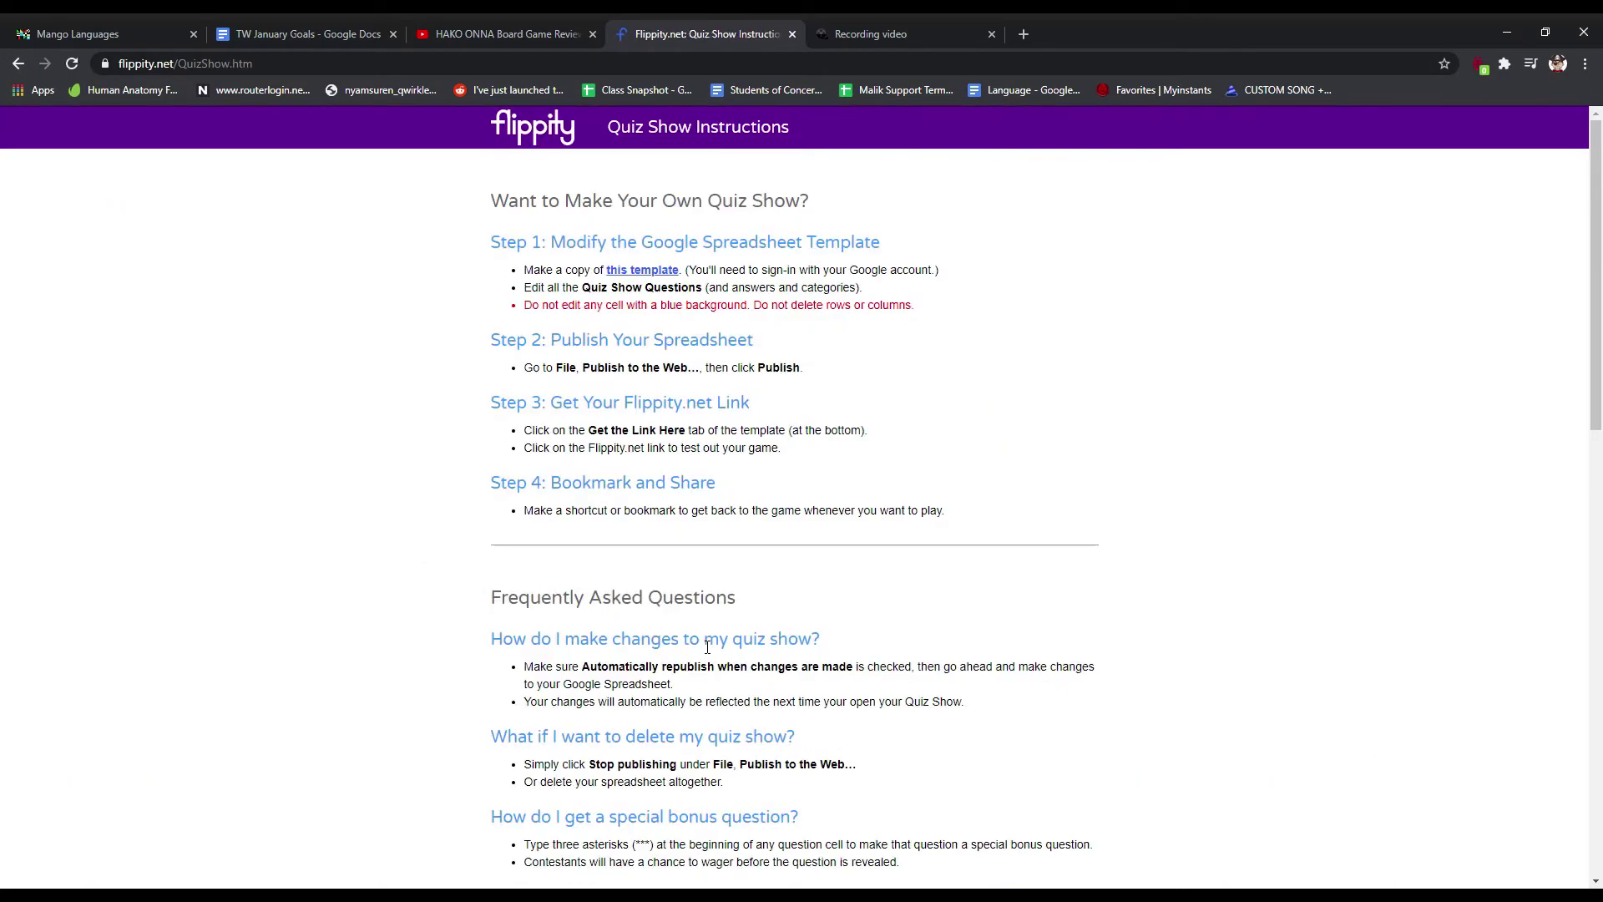
{"action": "scroll", "coordinate": [726, 639], "scroll_direction": "down", "scroll_amount": 1}
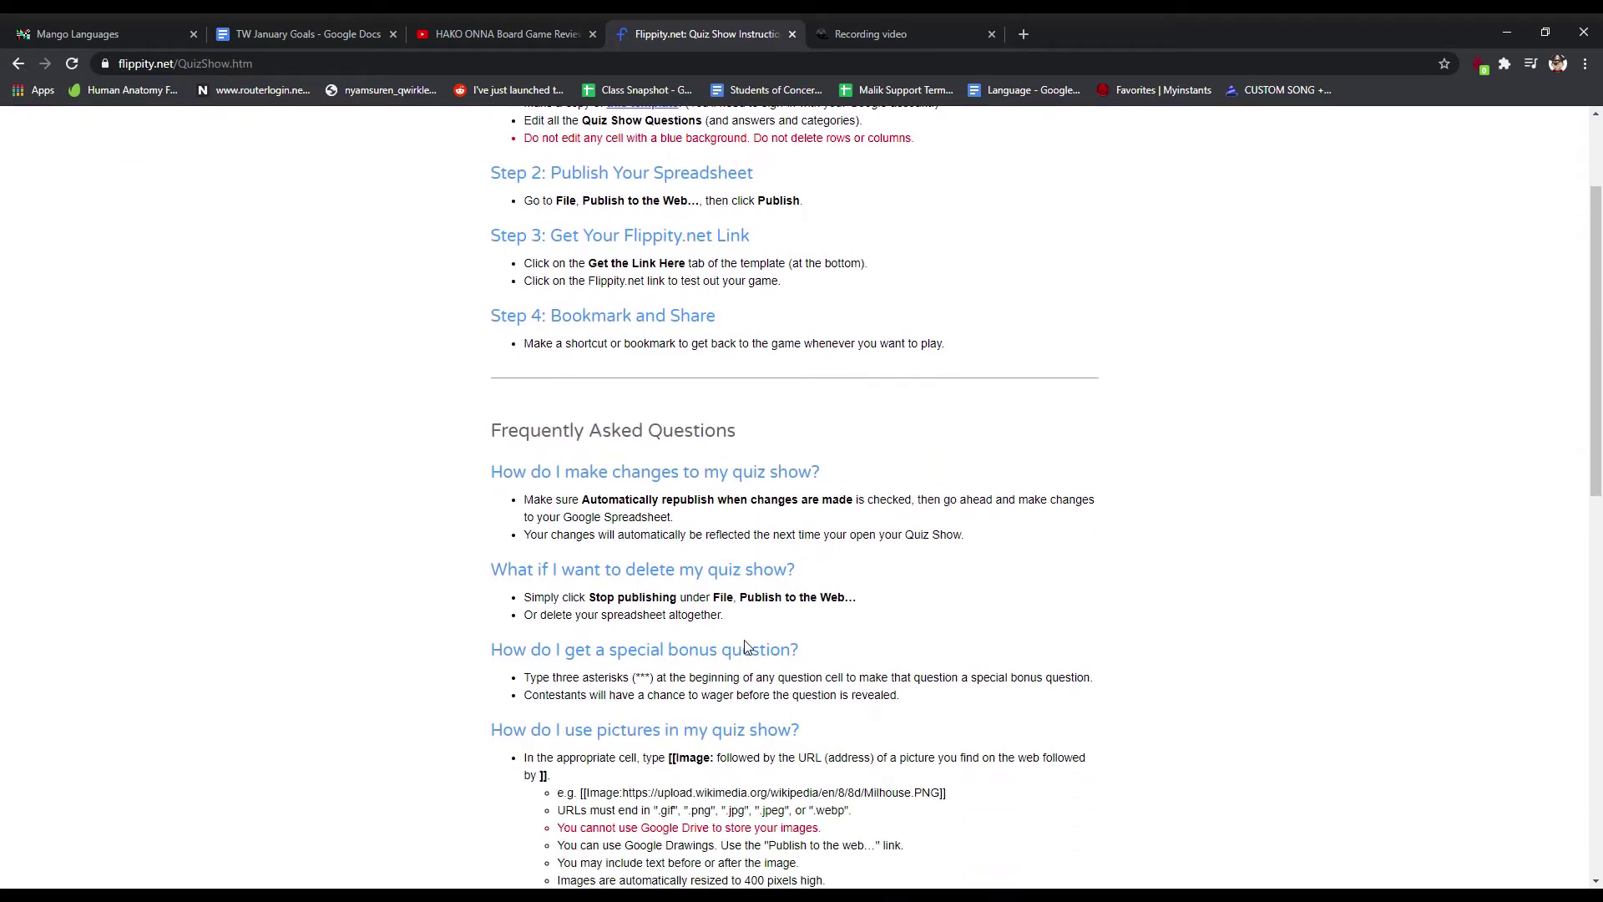
{"action": "scroll", "coordinate": [289, 359], "scroll_direction": "up", "scroll_amount": 1}
{"action": "left_click", "coordinate": [20, 70]}
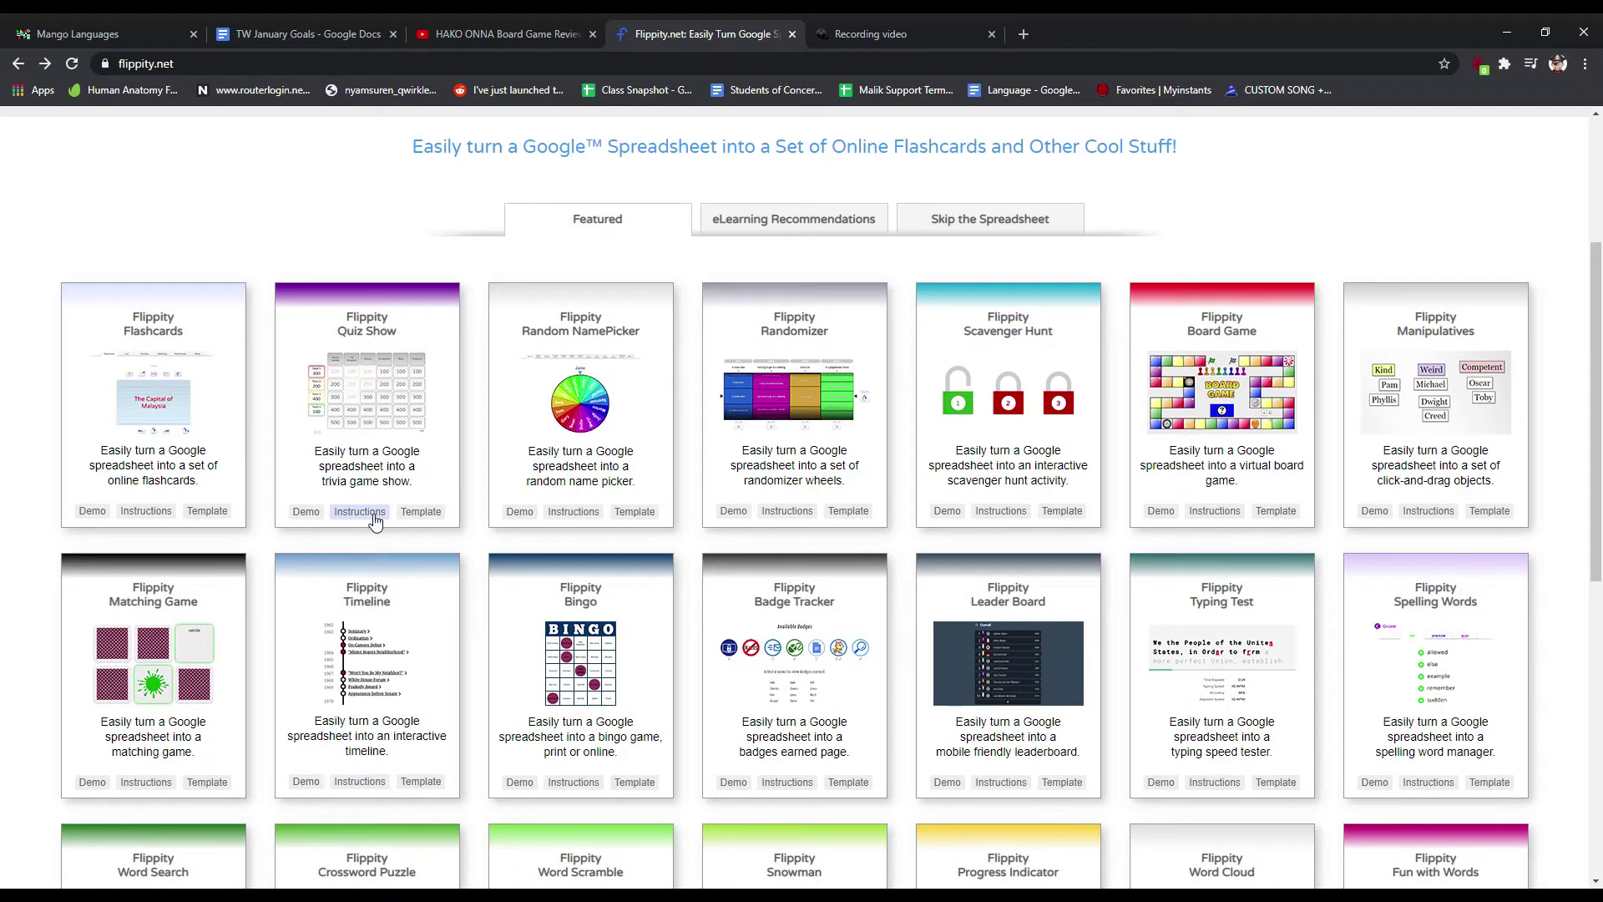
{"action": "left_click", "coordinate": [423, 512]}
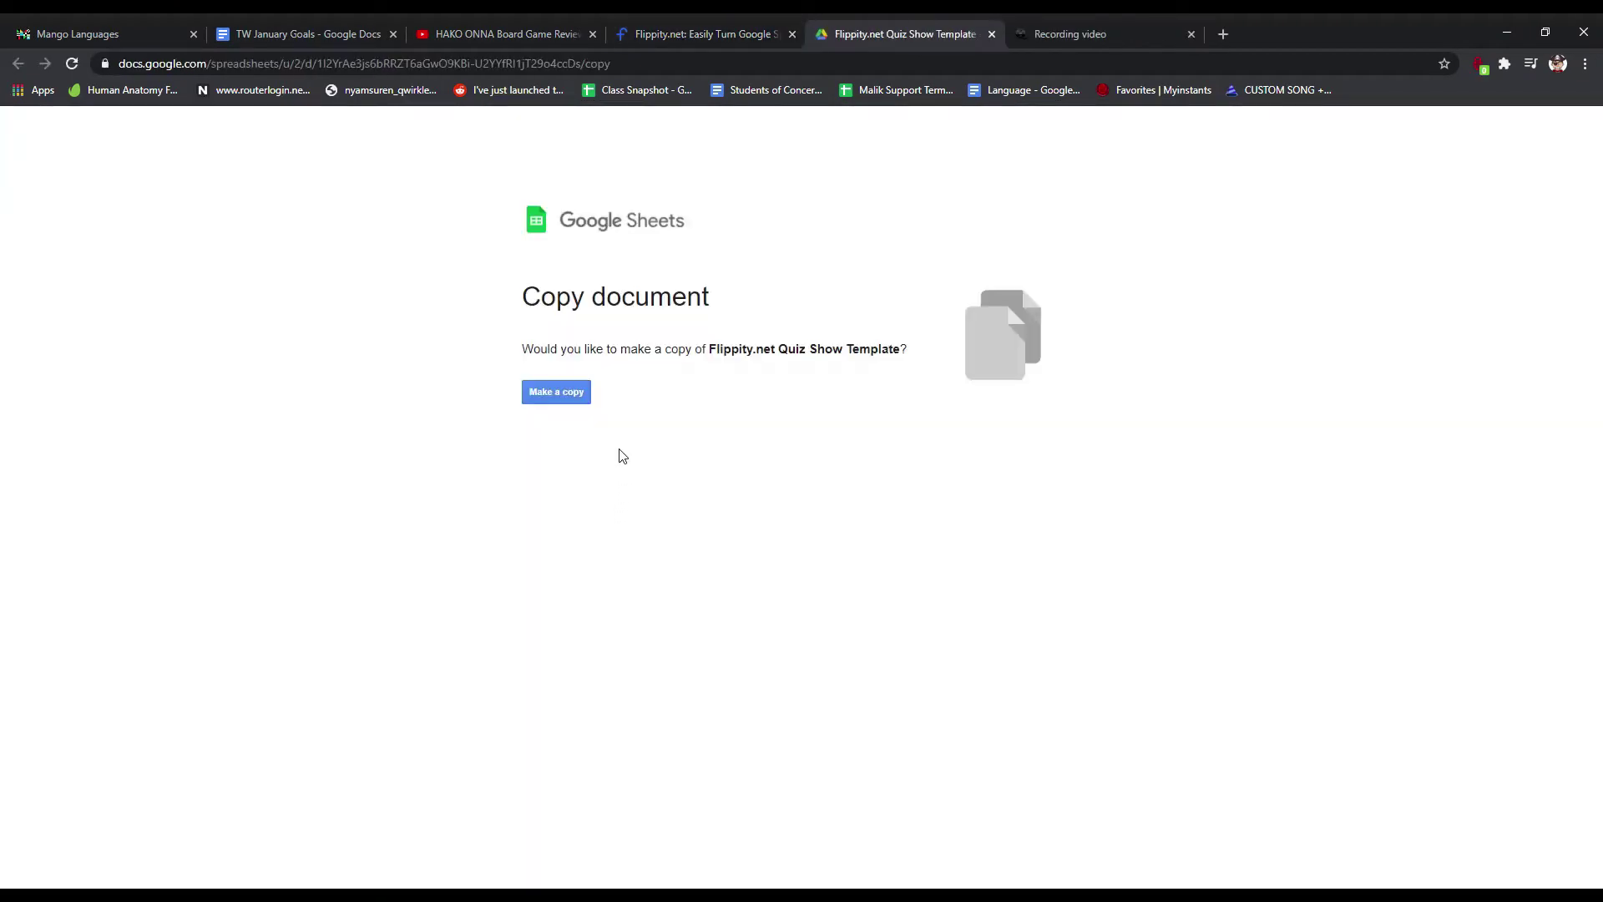
{"action": "left_click", "coordinate": [557, 391]}
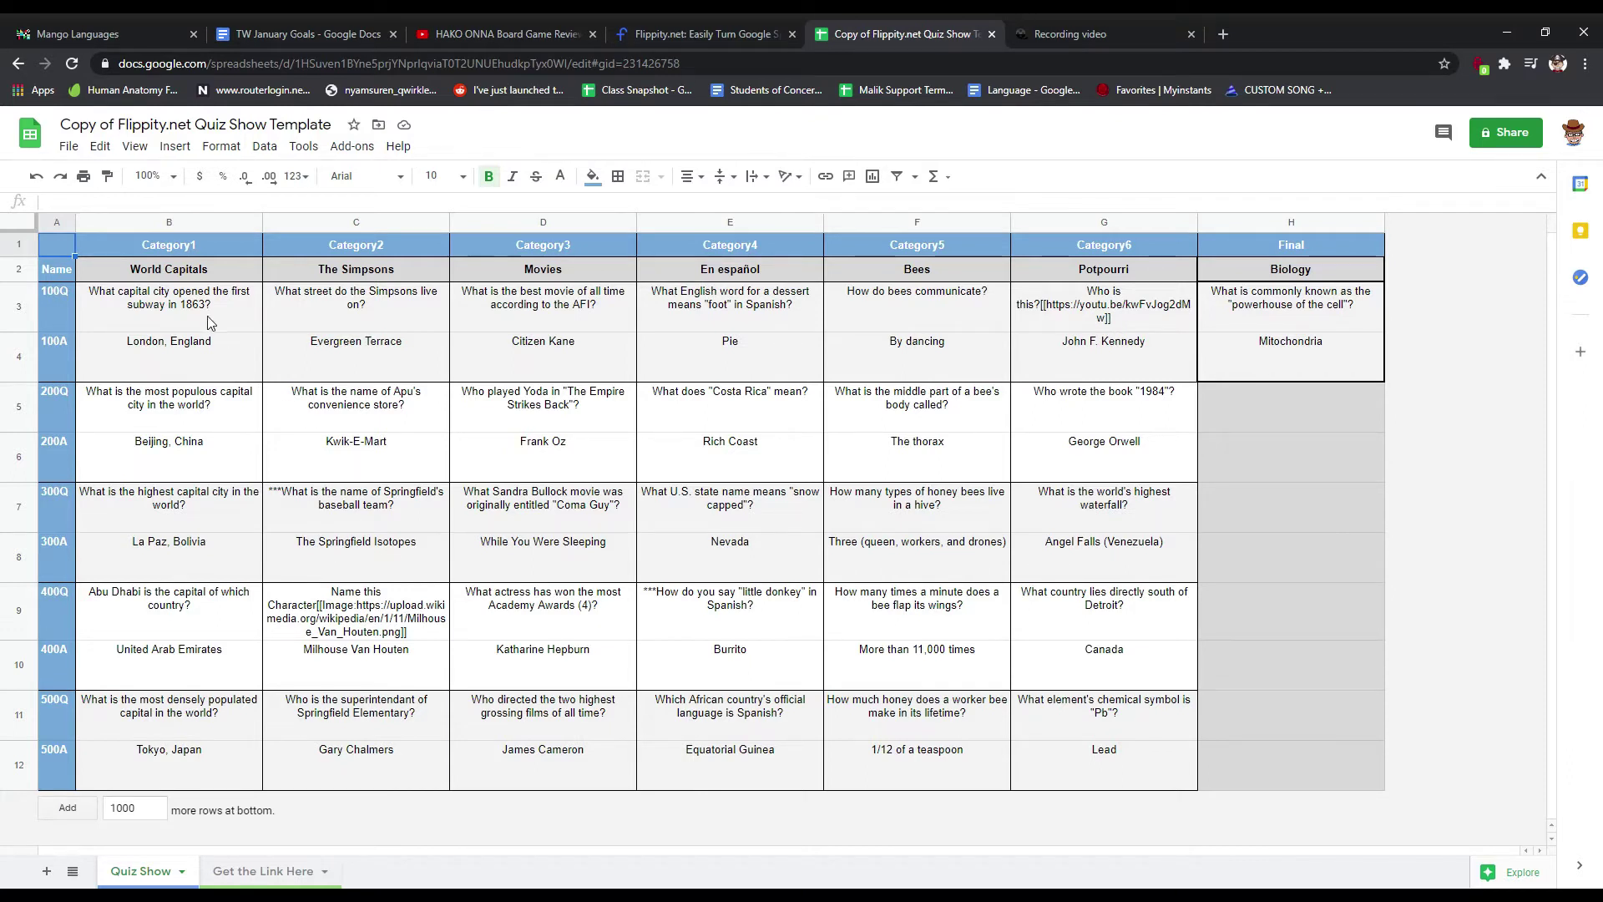
Step: Name the first category Digestive System and write its 100 question about where food goes in
{"action": "double_click", "coordinate": [165, 271]}
{"action": "key", "text": "ctrl+a"}
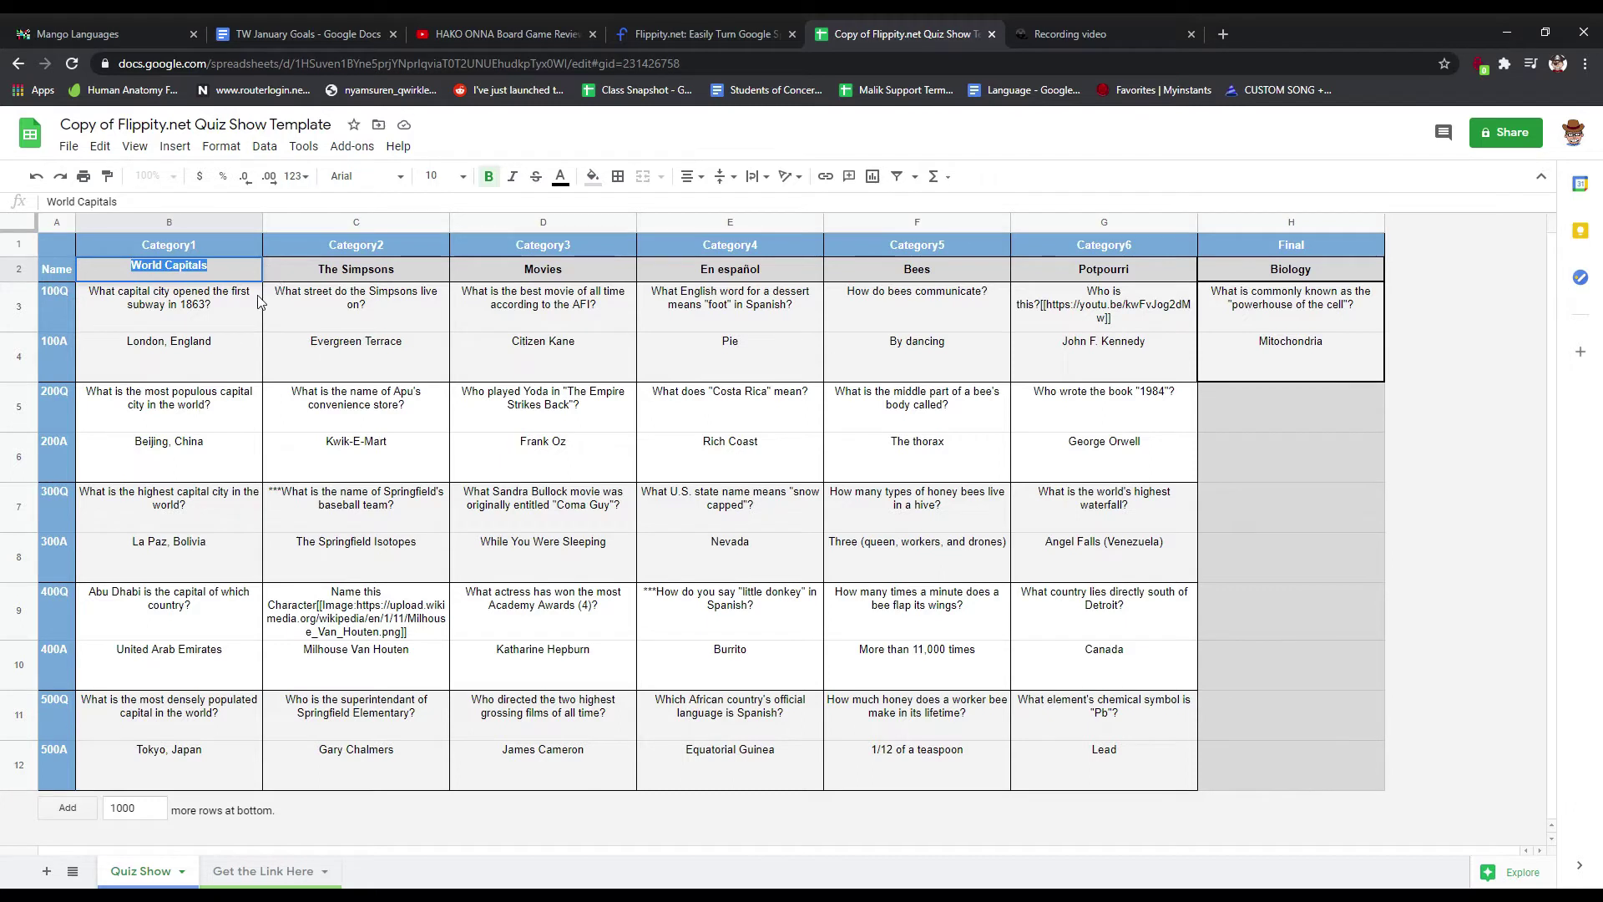
{"action": "type", "text": "Di"}
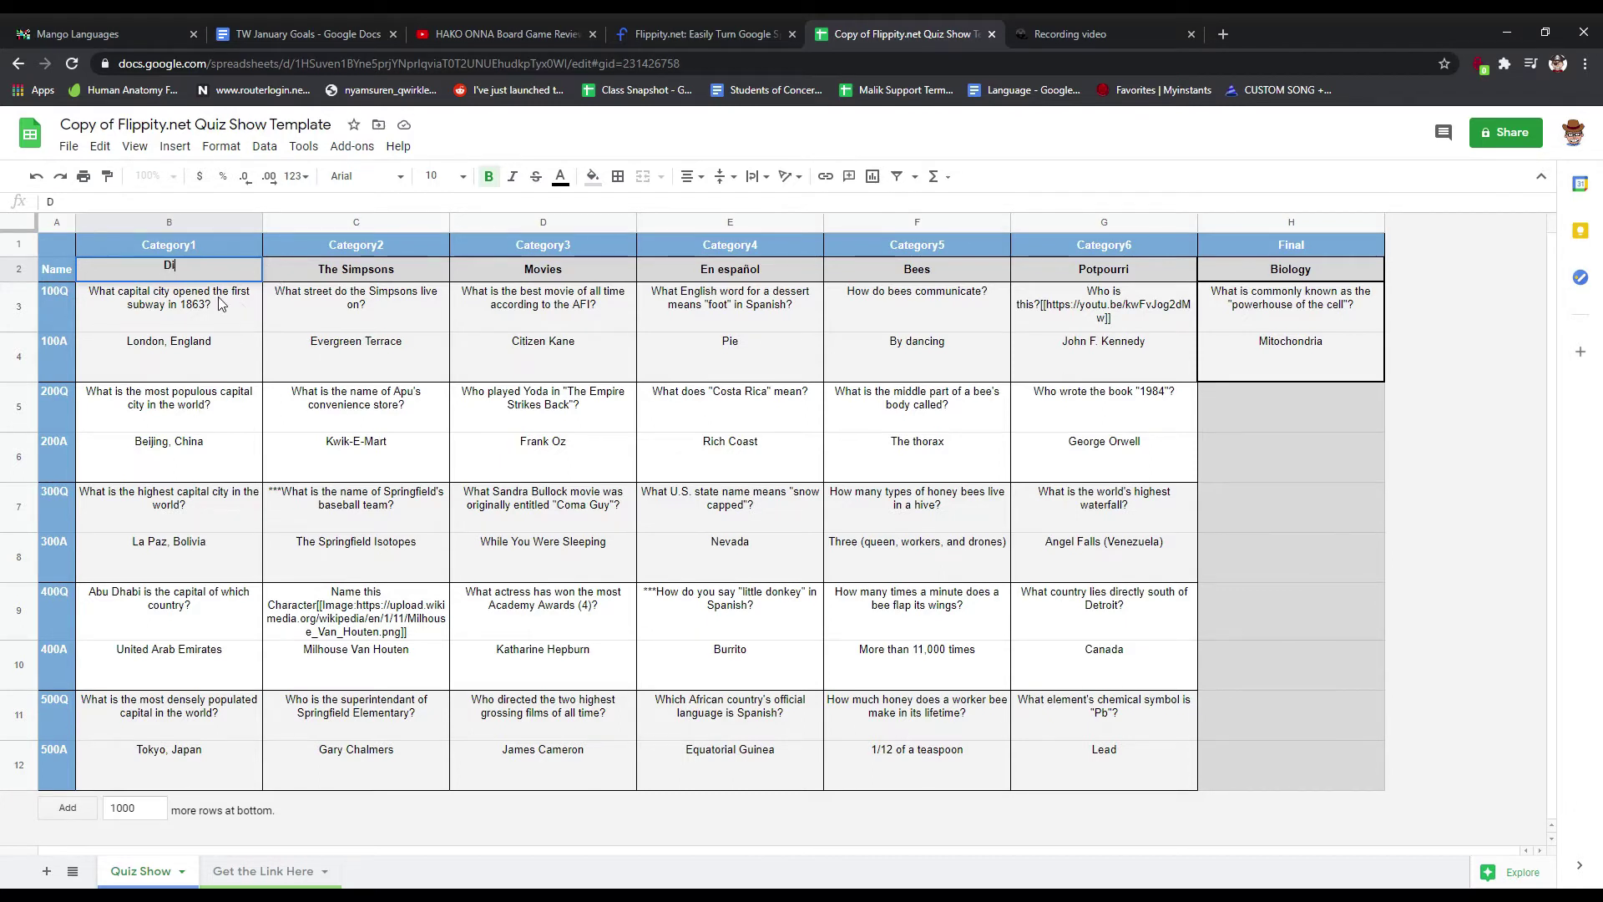
{"action": "type", "text": "gestive System"}
{"action": "double_click", "coordinate": [224, 305]}
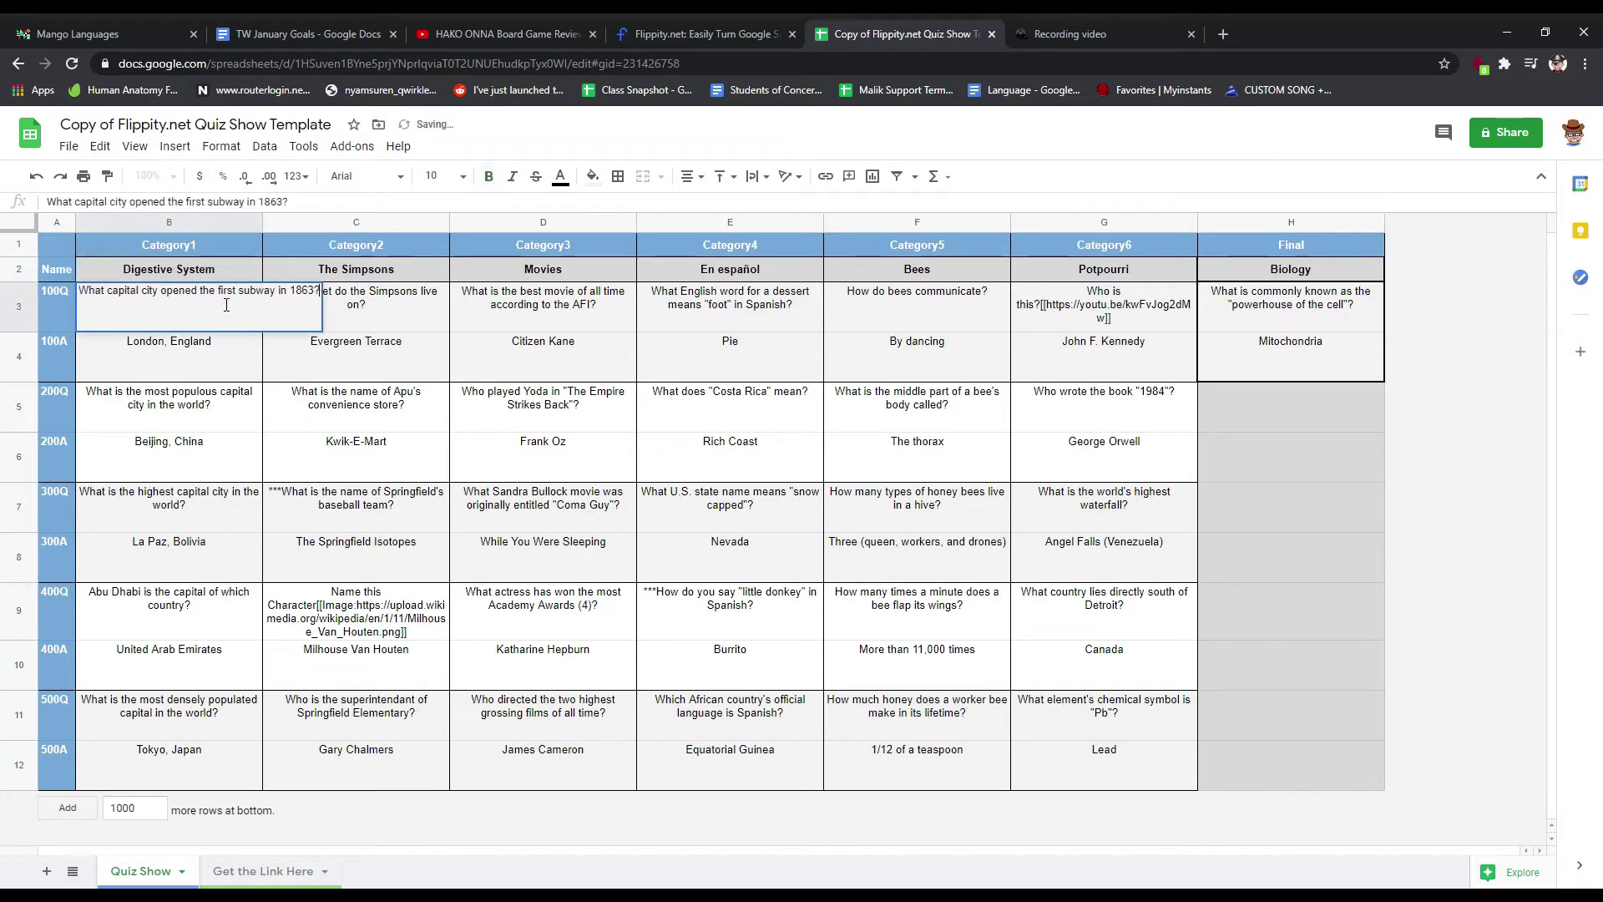
{"action": "key", "text": "ctrl+a"}
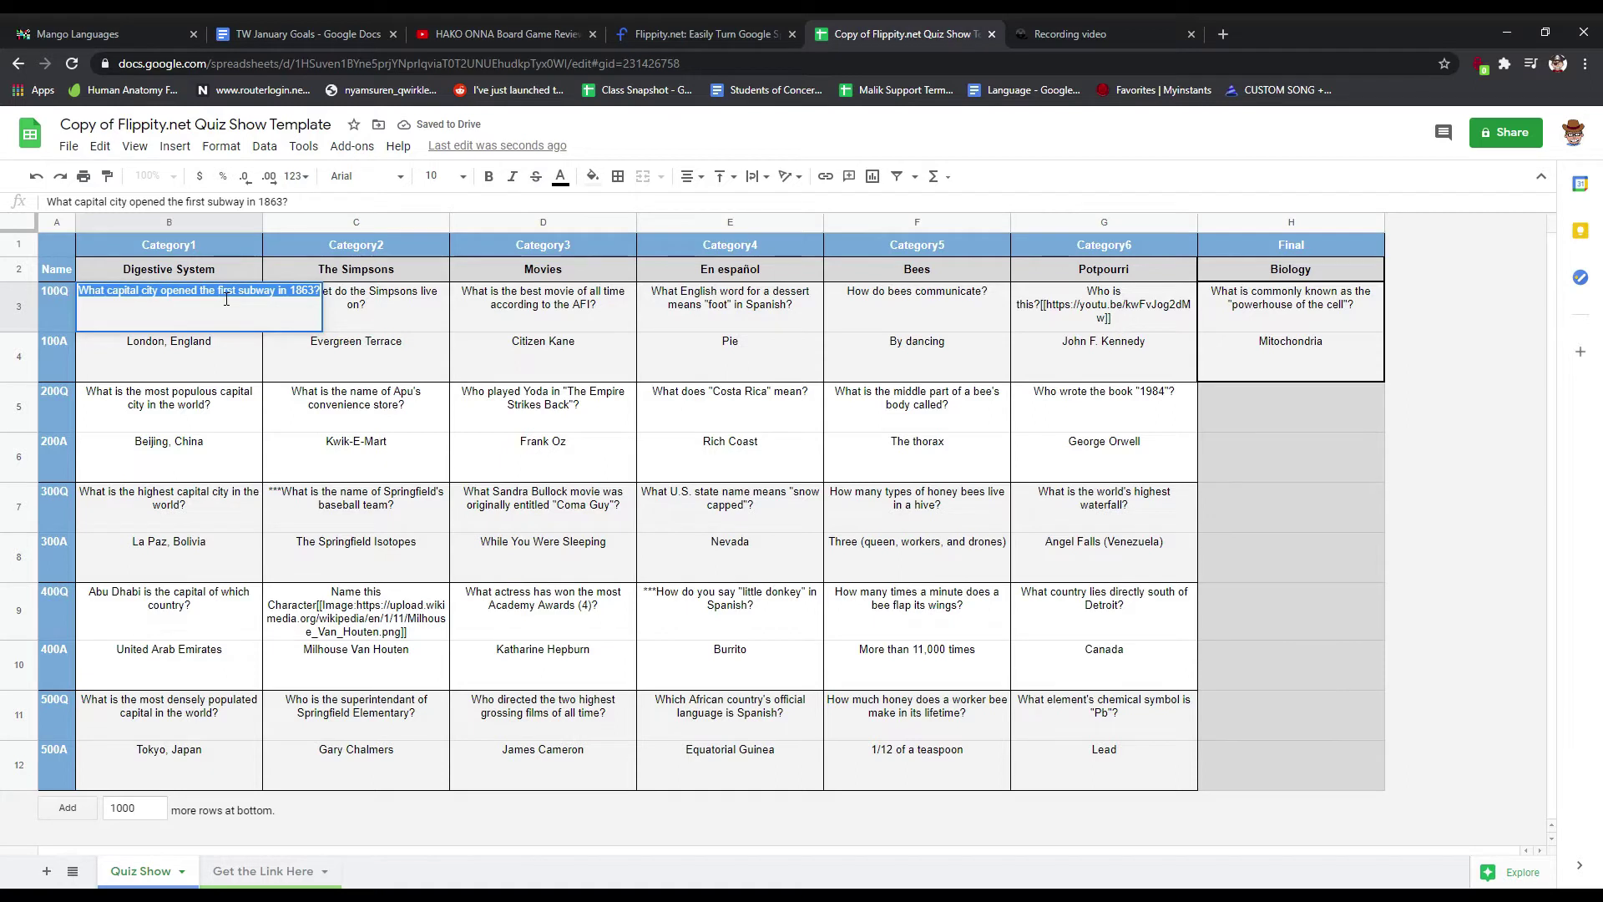
{"action": "type", "text": "What"}
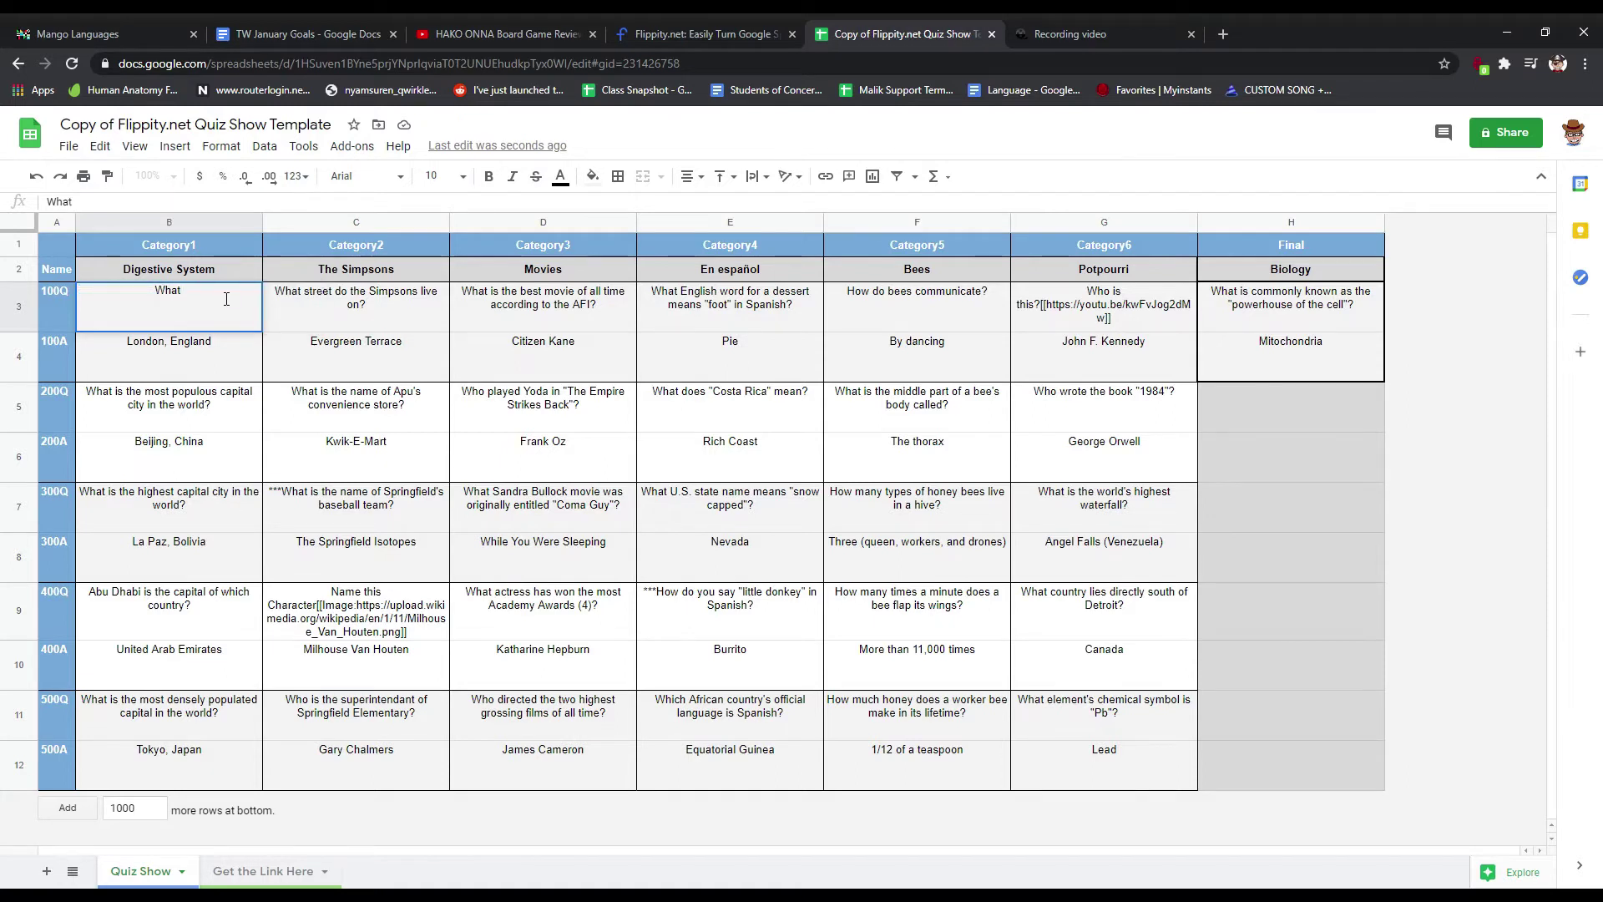
{"action": "key", "text": "BackSpace"}
{"action": "key", "text": "BackSpace"}
{"action": "type", "text": "at is thename of the hole in y"}
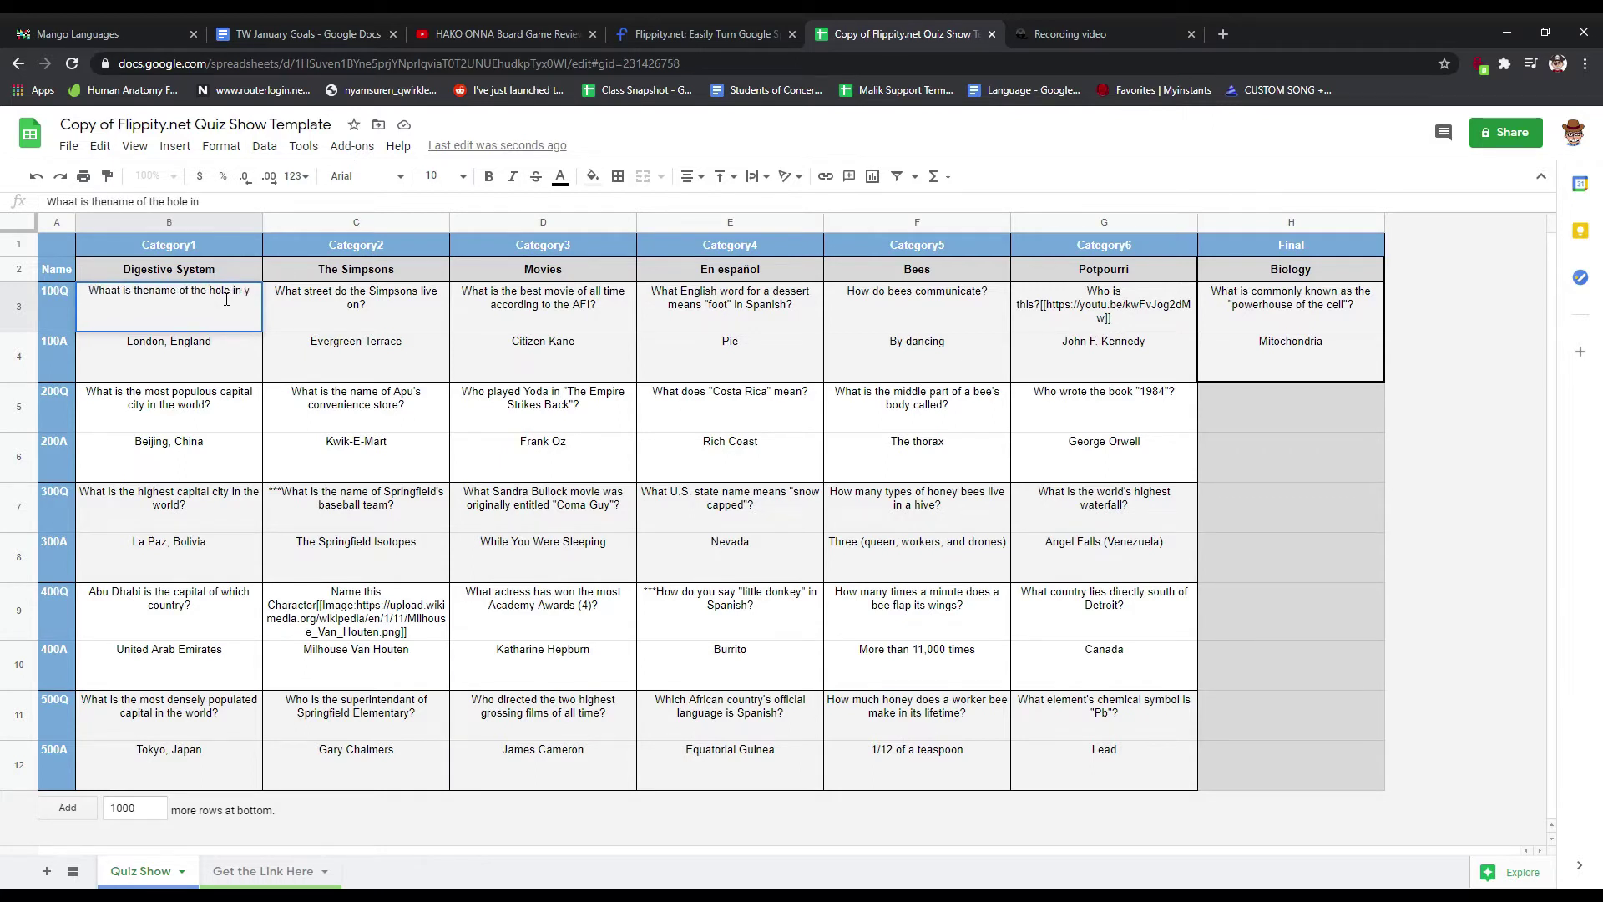
{"action": "type", "text": "our face where fo"}
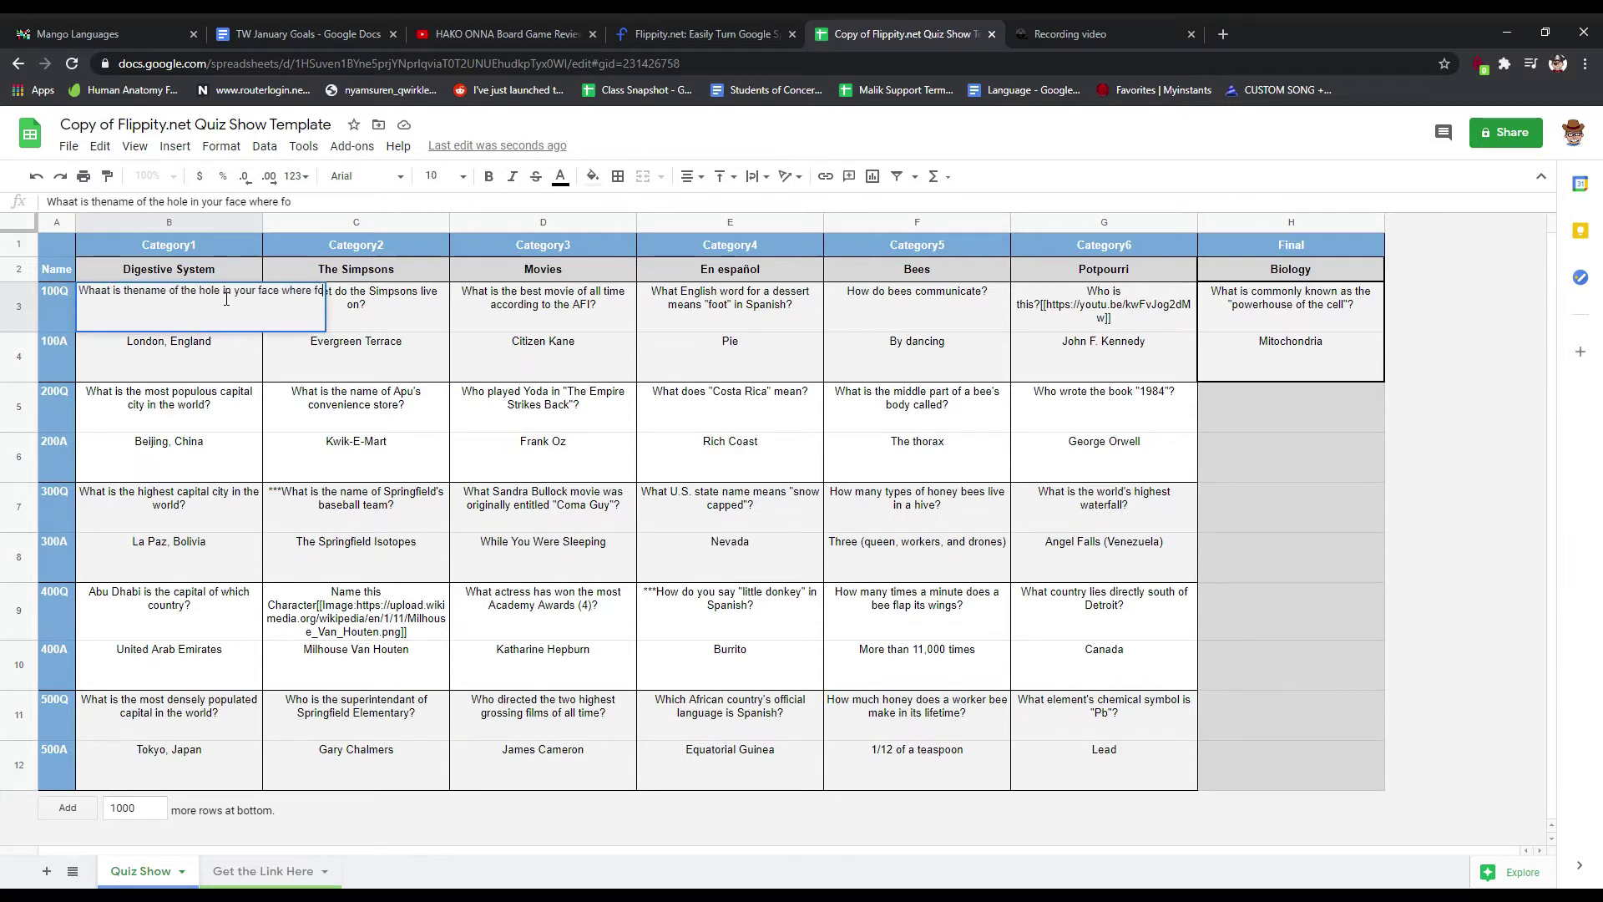
{"action": "type", "text": "od goes in"}
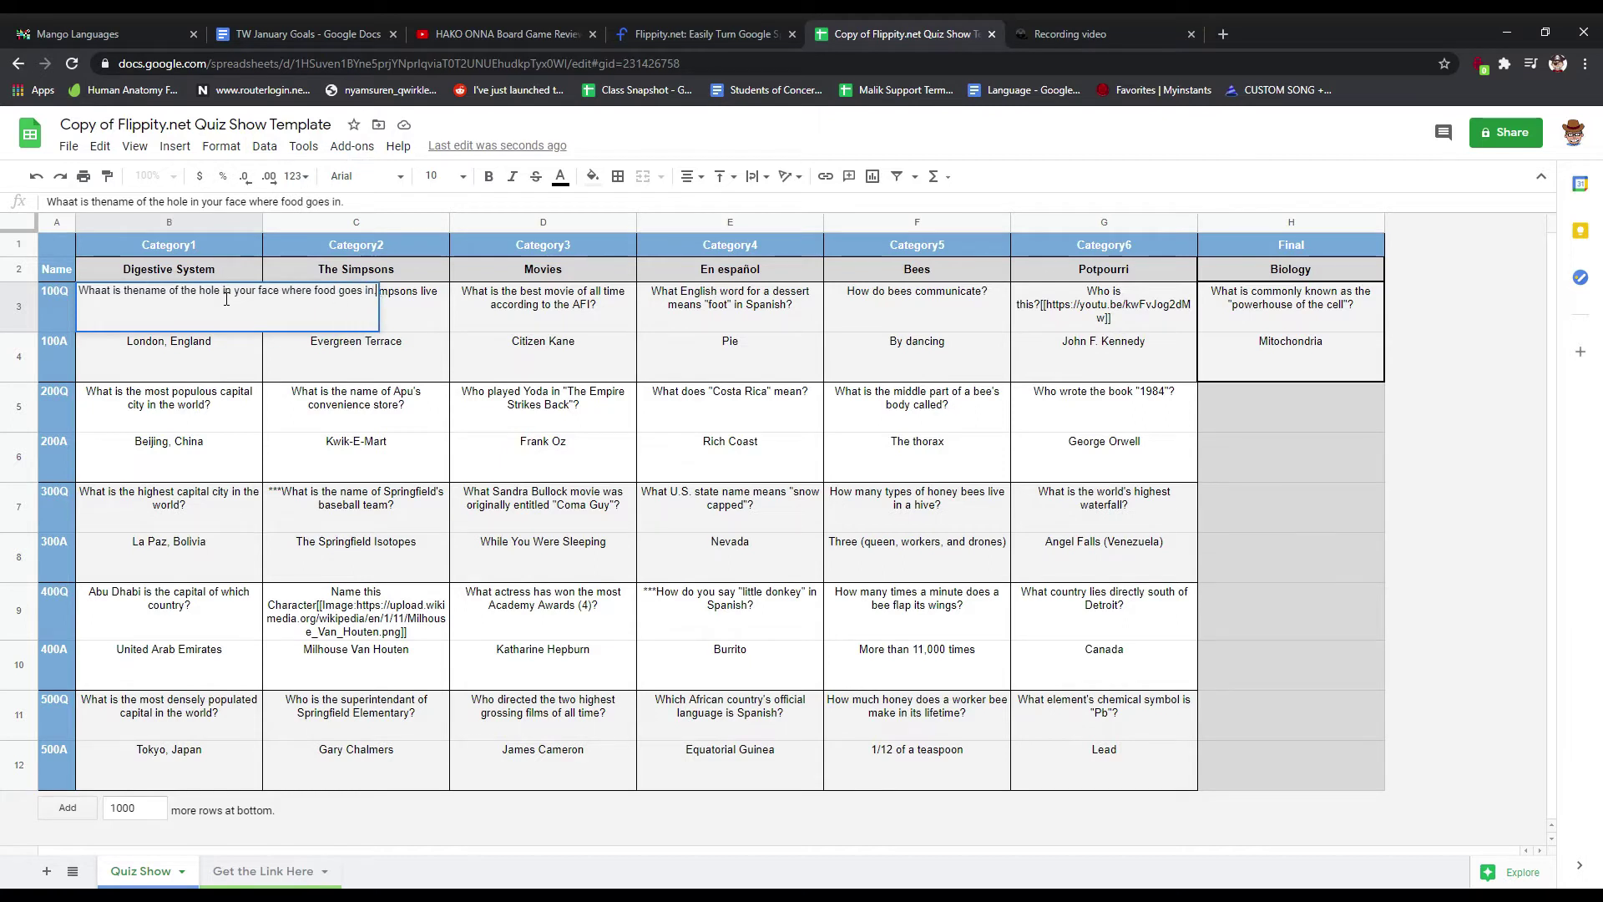
{"action": "type", "text": "?"}
{"action": "left_click", "coordinate": [146, 296]}
{"action": "key", "text": "Return"}
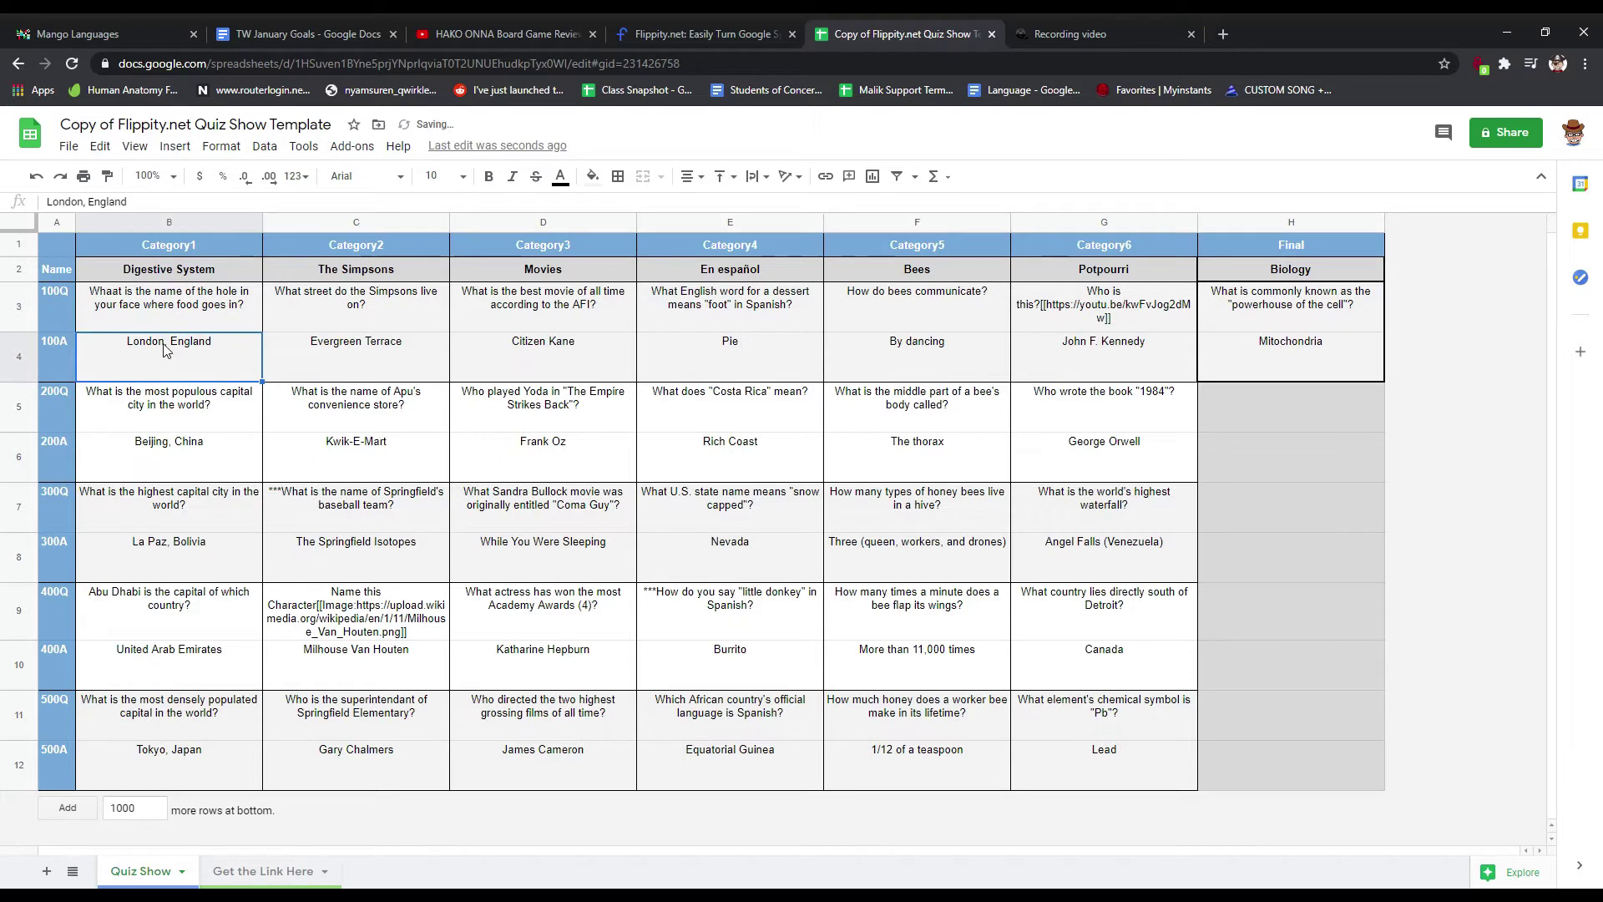
Step: Replace the London, England answer with Mouth and fix the 'Whaat' typo in the question
{"action": "double_click", "coordinate": [174, 350]}
{"action": "triple_click", "coordinate": [174, 351]}
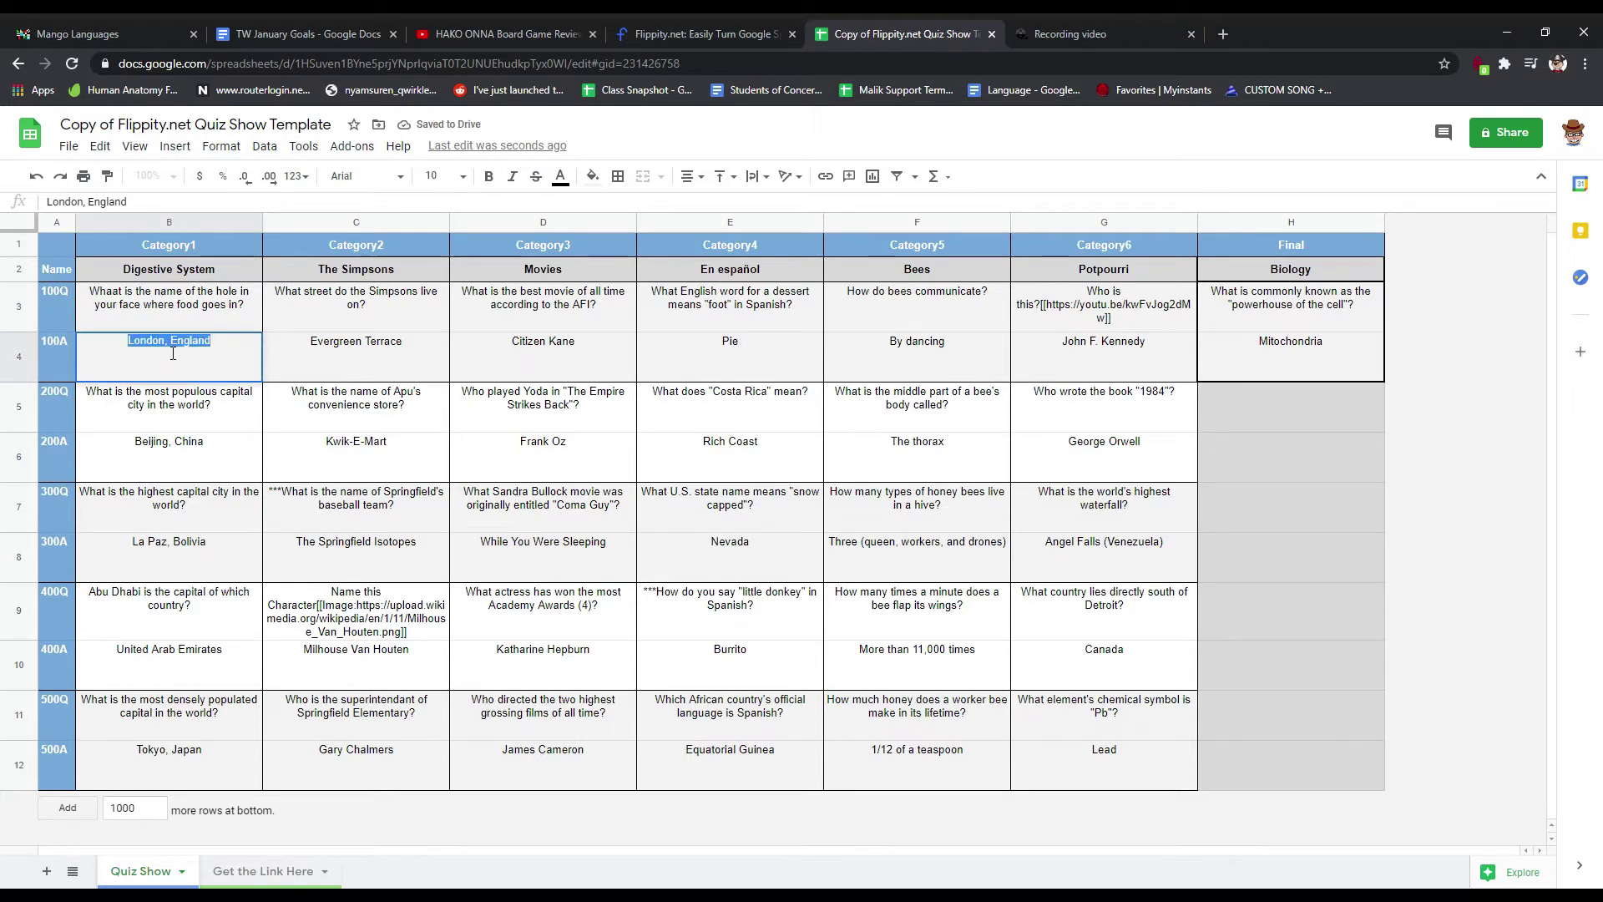
{"action": "type", "text": "Mihyt"}
{"action": "key", "text": "BackSpace"}
{"action": "key", "text": "BackSpace"}
{"action": "key", "text": "BackSpace"}
{"action": "key", "text": "BackSpace"}
{"action": "type", "text": "outh"}
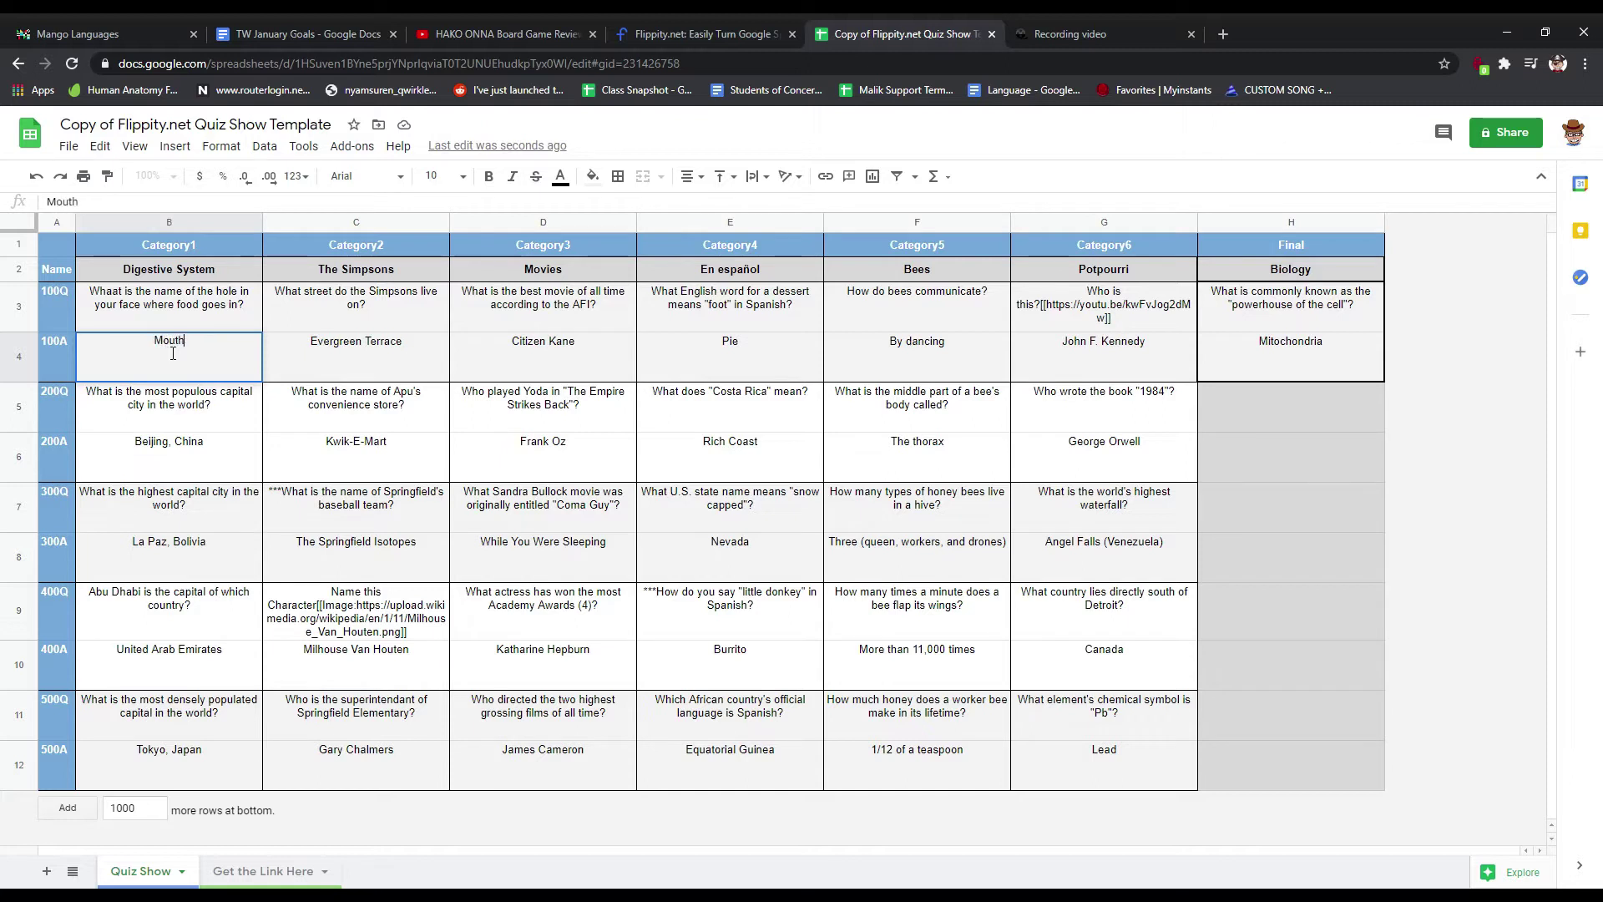
{"action": "left_click", "coordinate": [367, 418]}
{"action": "left_click", "coordinate": [115, 292]}
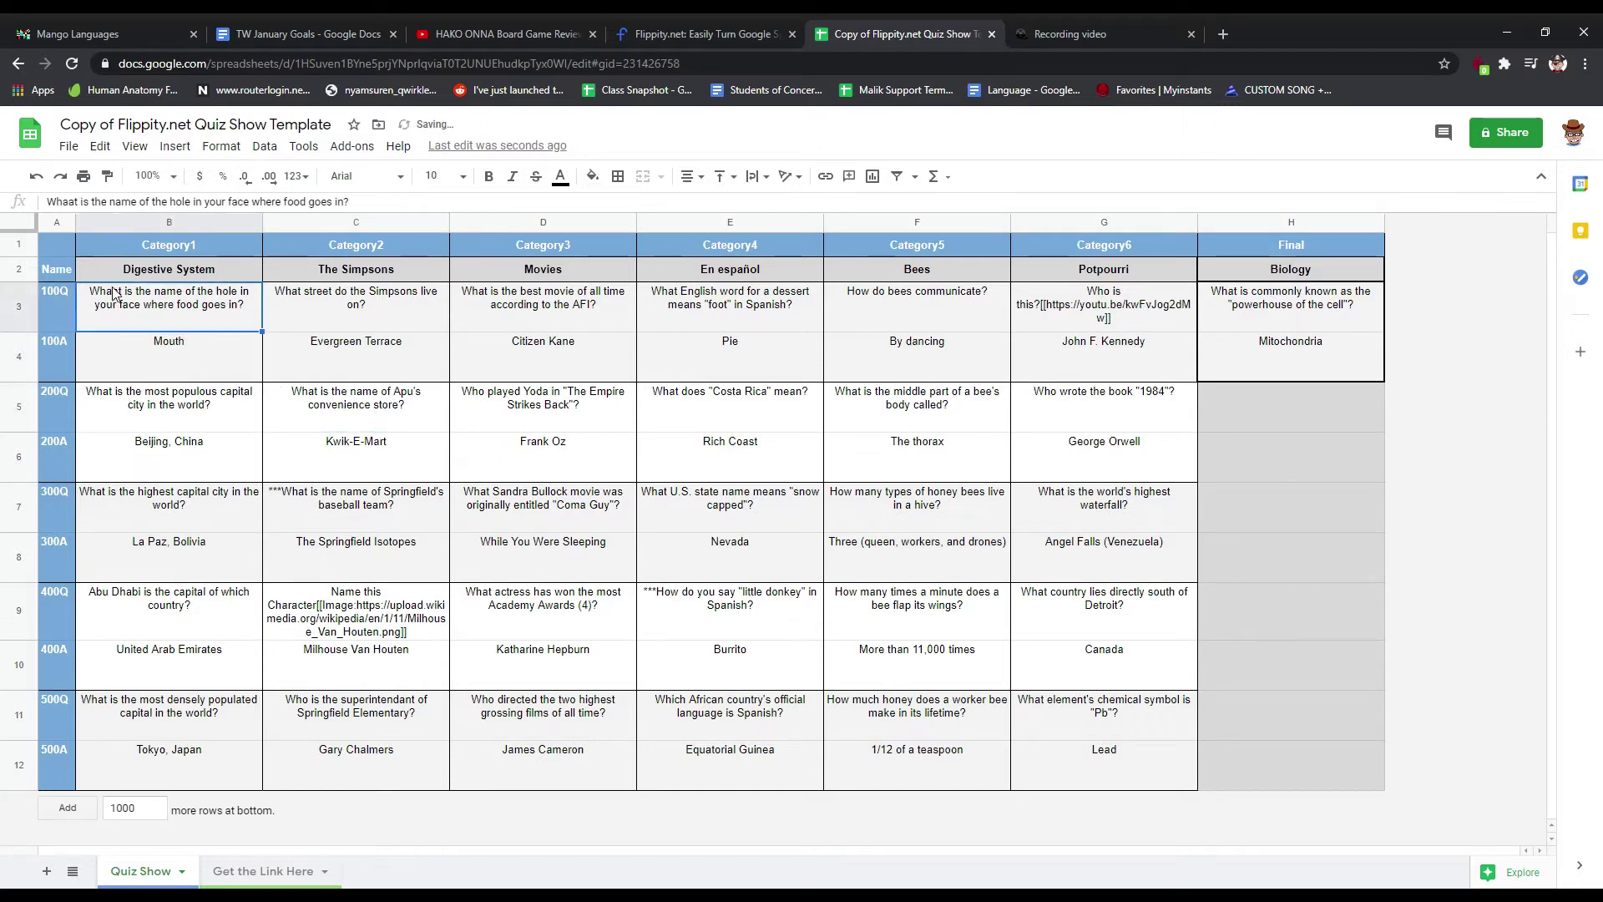
{"action": "double_click", "coordinate": [118, 293]}
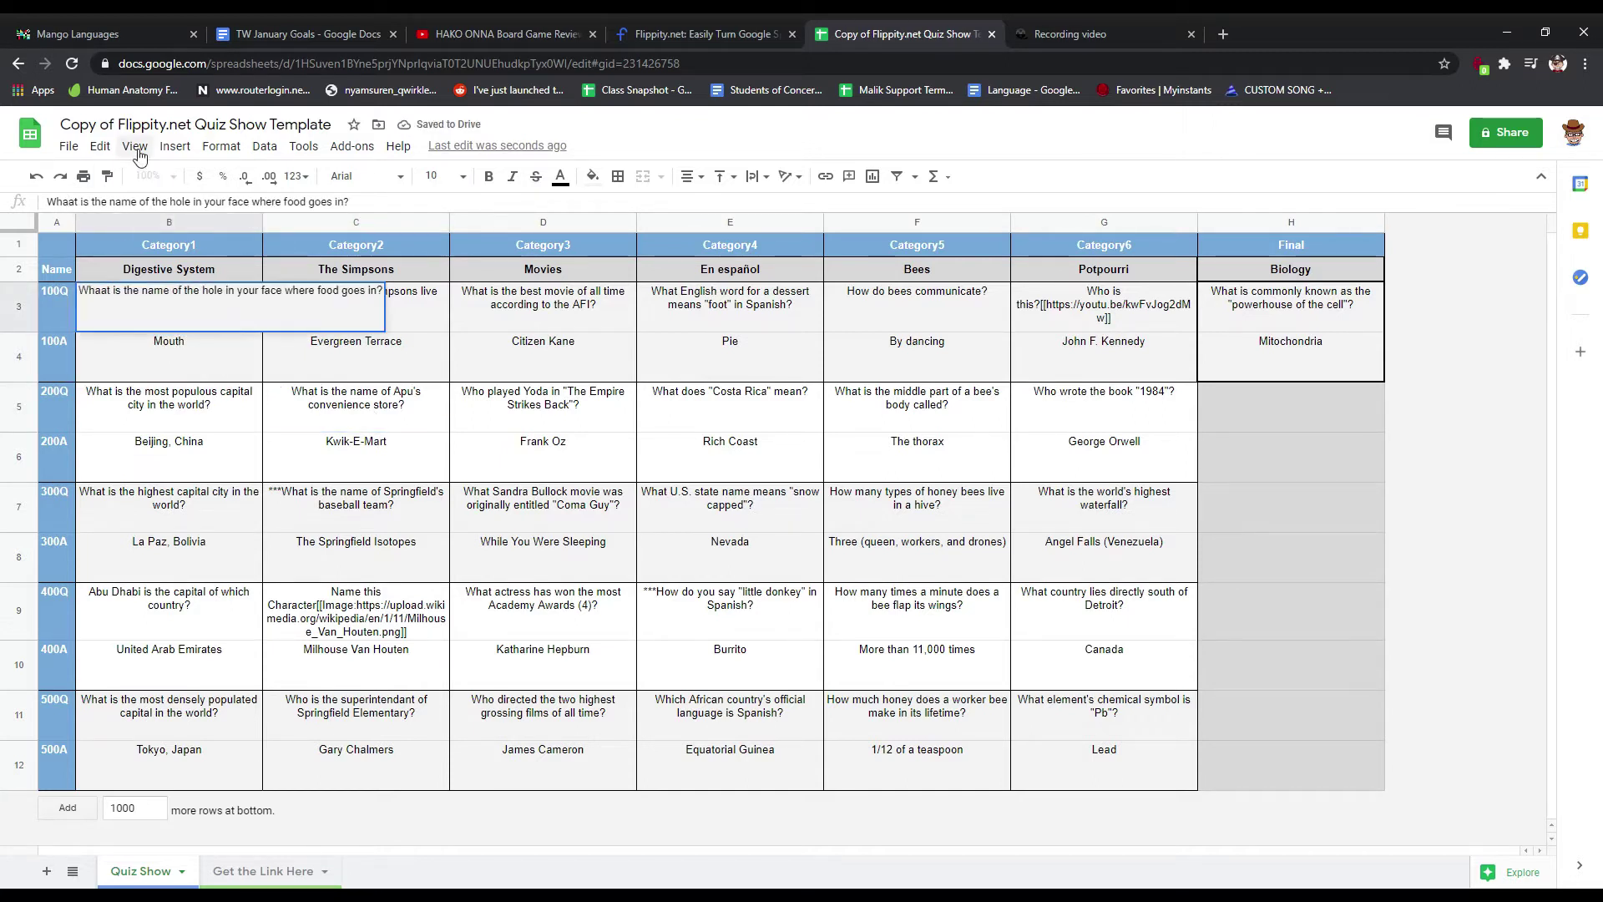
{"action": "key", "text": "BackSpace"}
{"action": "left_click", "coordinate": [207, 461]}
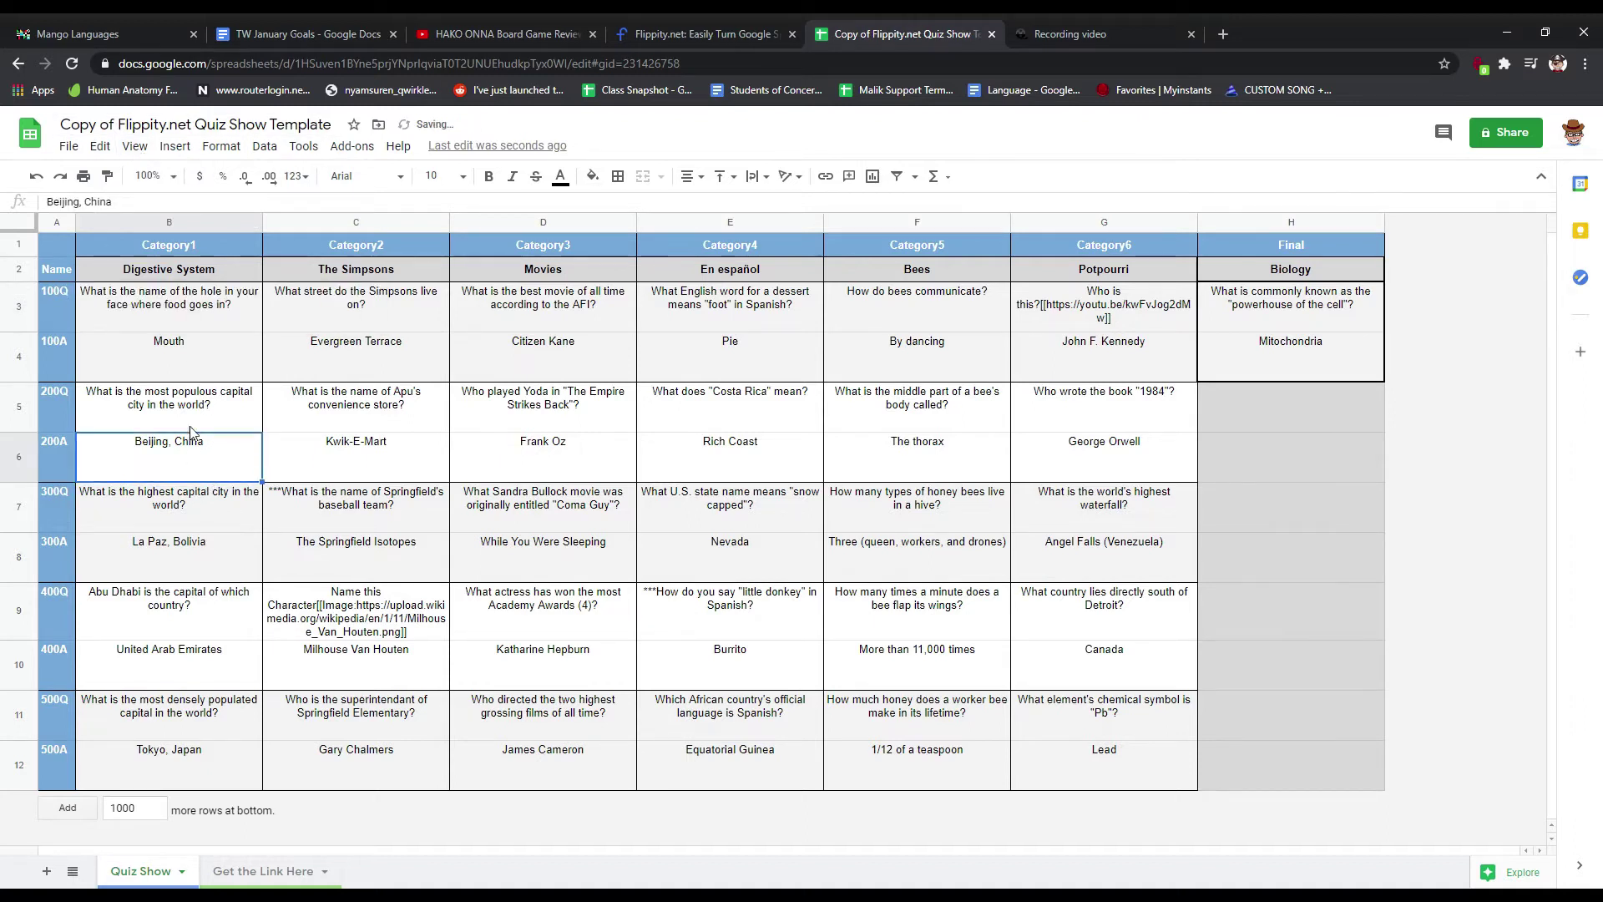
Step: Enter the 200 question about the food tube to the stomach, answered Esophagus
{"action": "left_click", "coordinate": [190, 402]}
{"action": "double_click", "coordinate": [190, 400]}
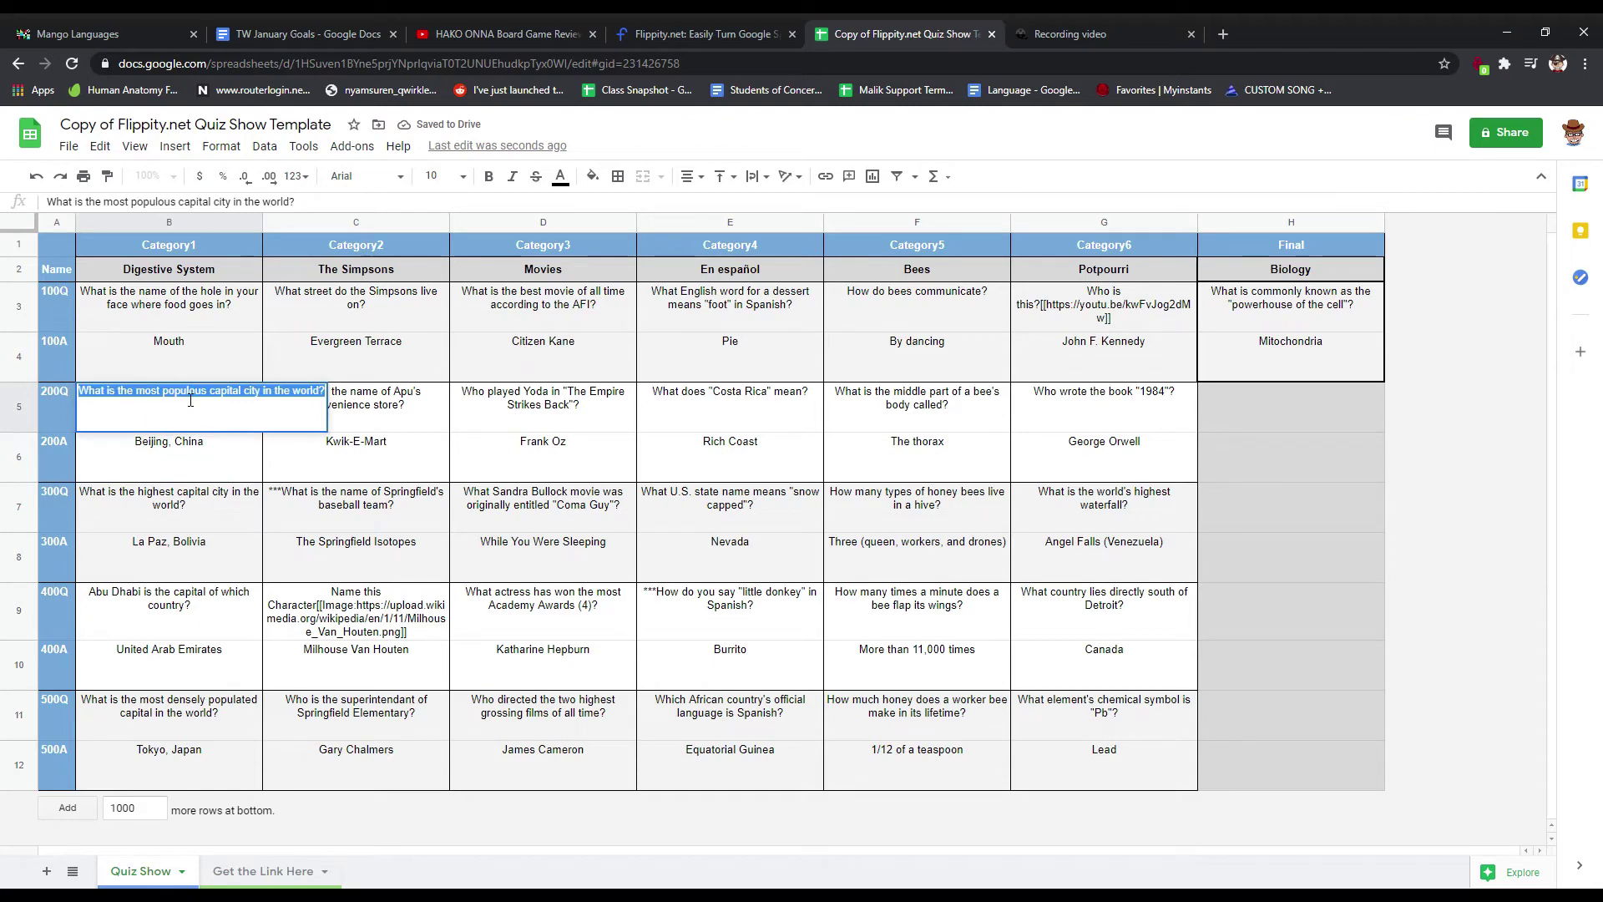
{"action": "type", "text": "What is the name of t"}
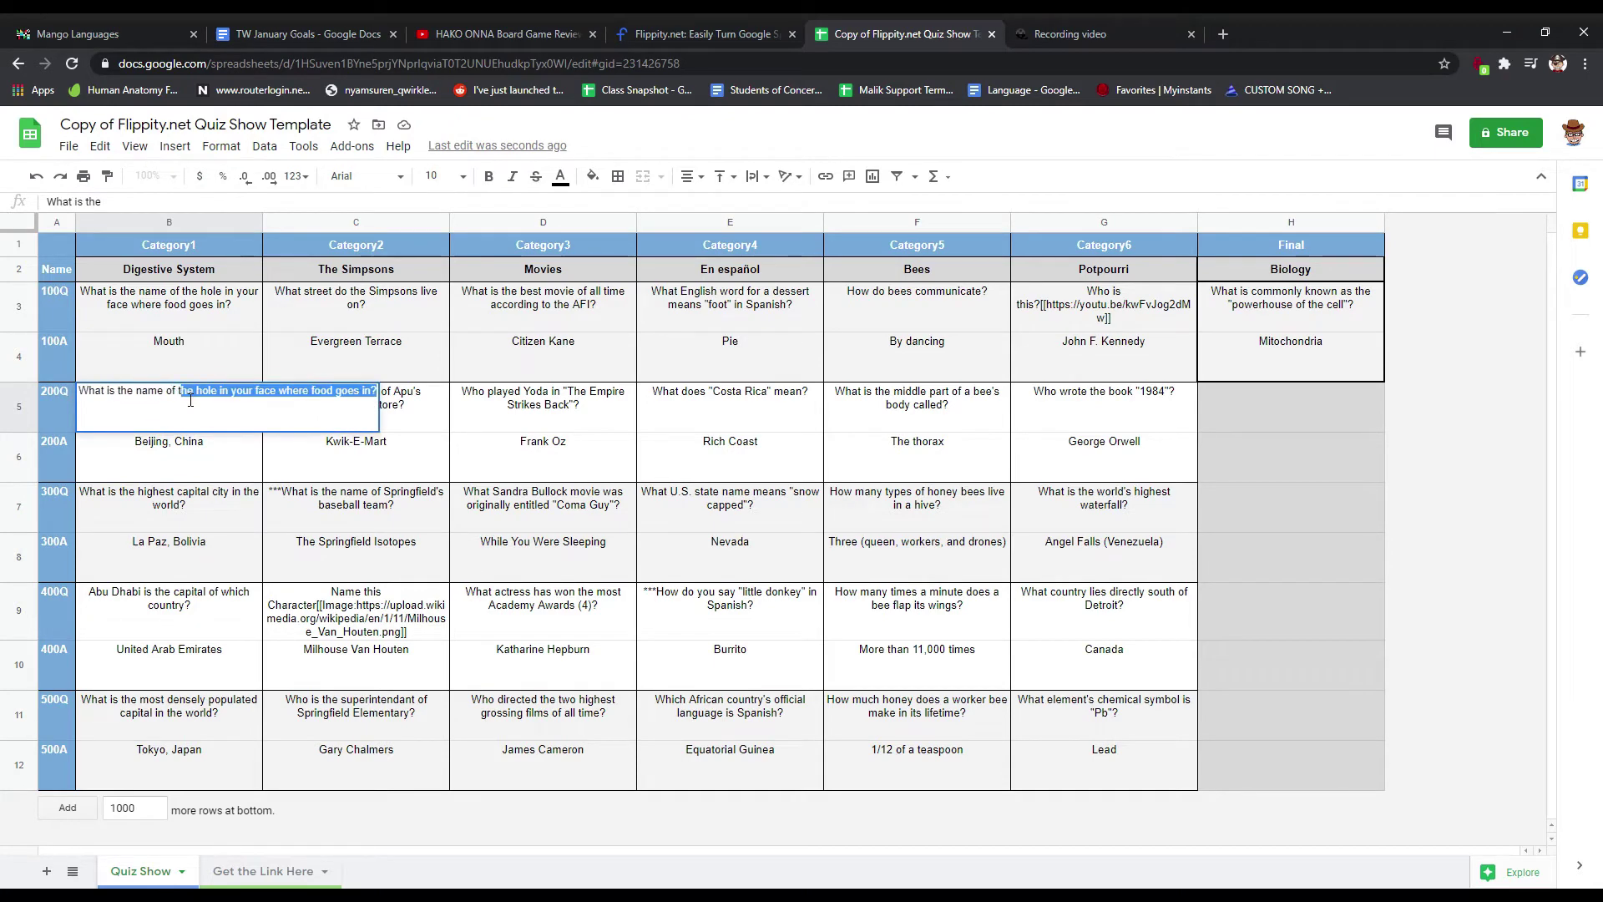
{"action": "type", "text": "he food tube whic"}
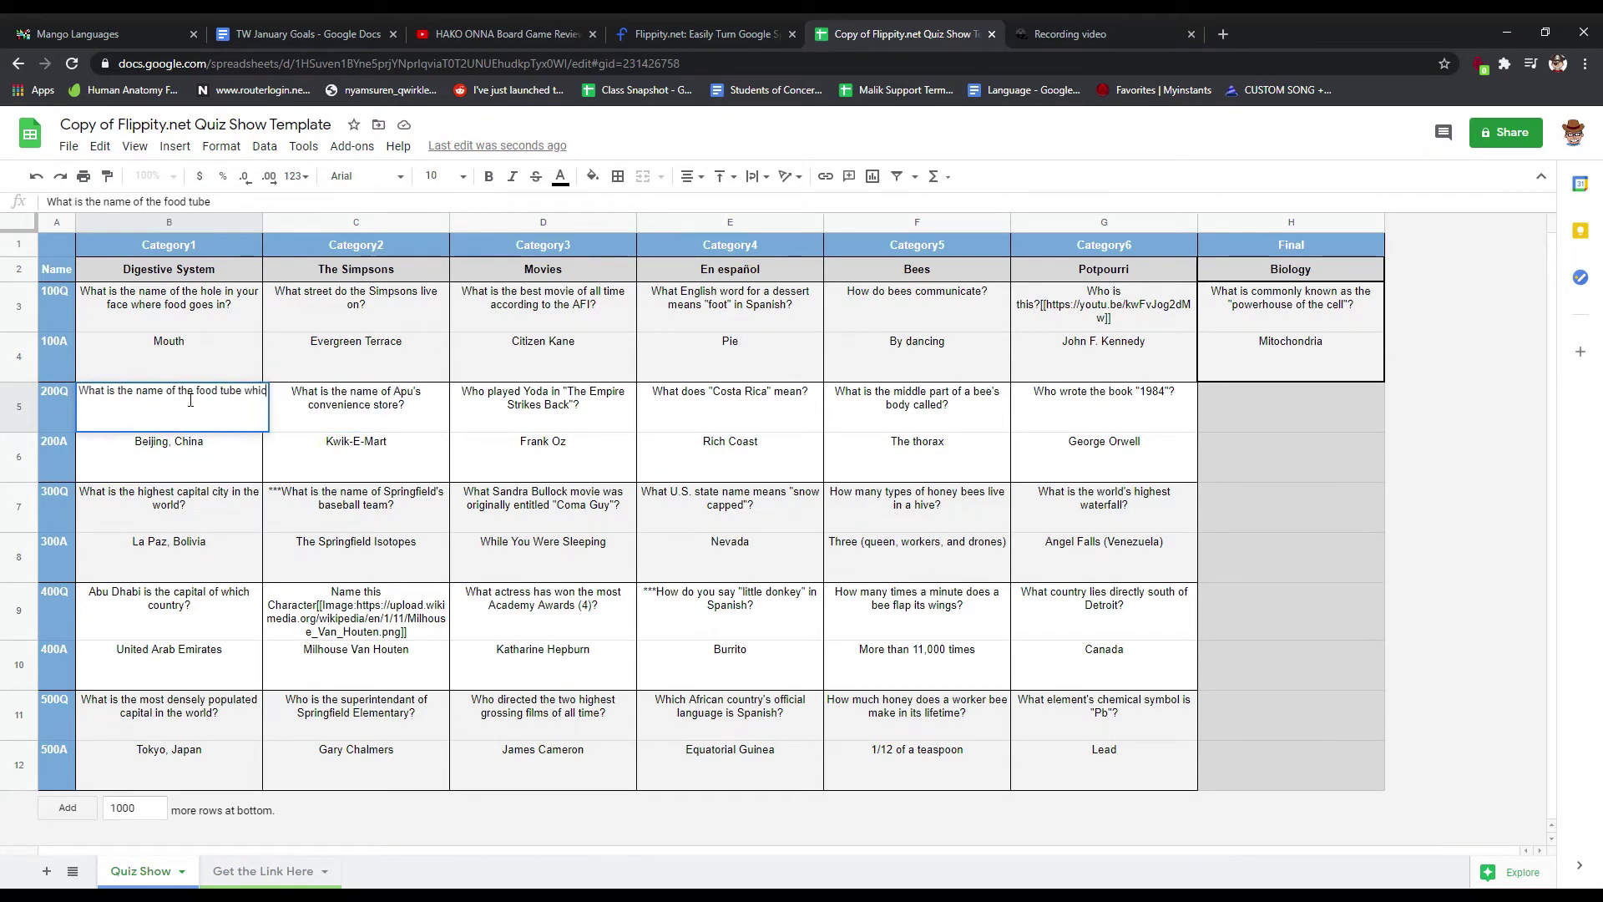
{"action": "type", "text": "h"}
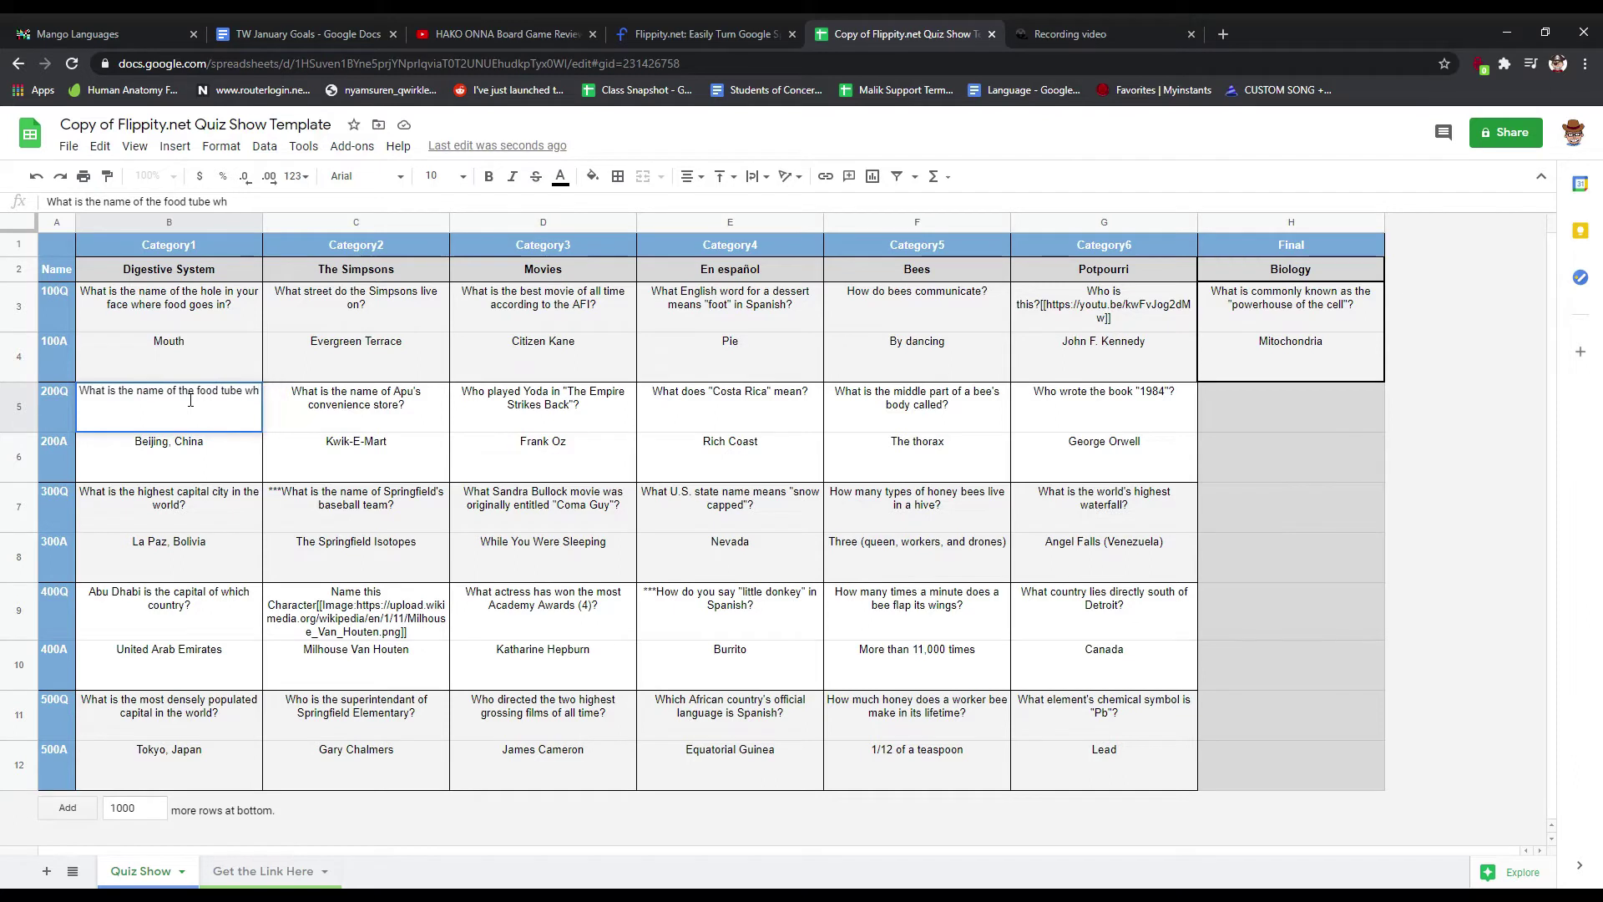
{"action": "type", "text": "ich connects the mouth to th"}
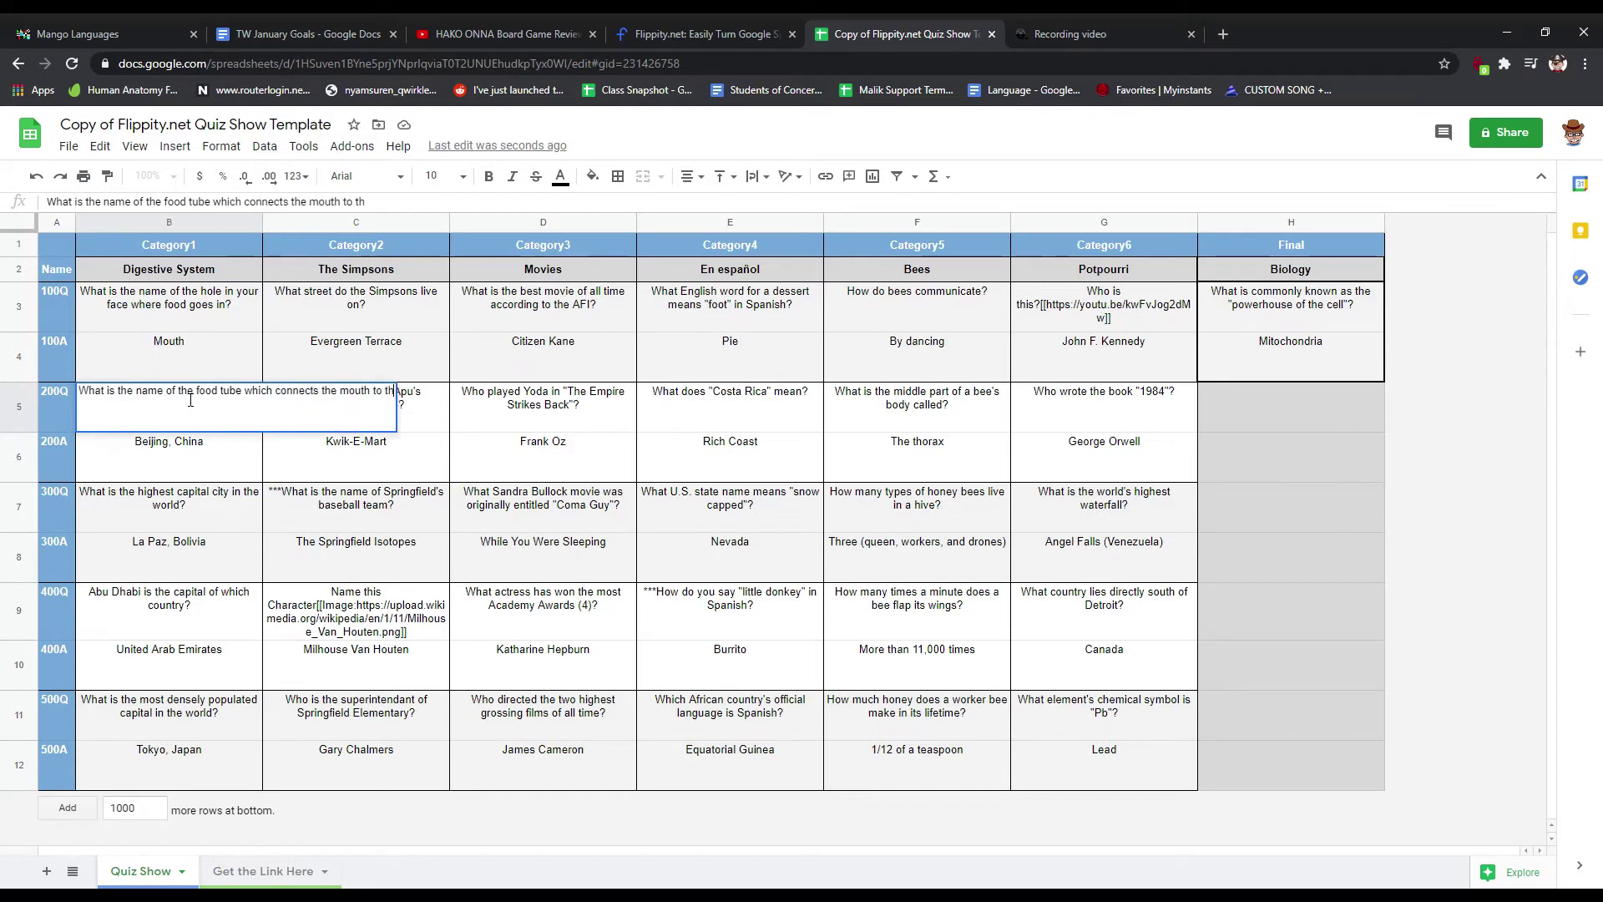
{"action": "type", "text": "e stomach?"}
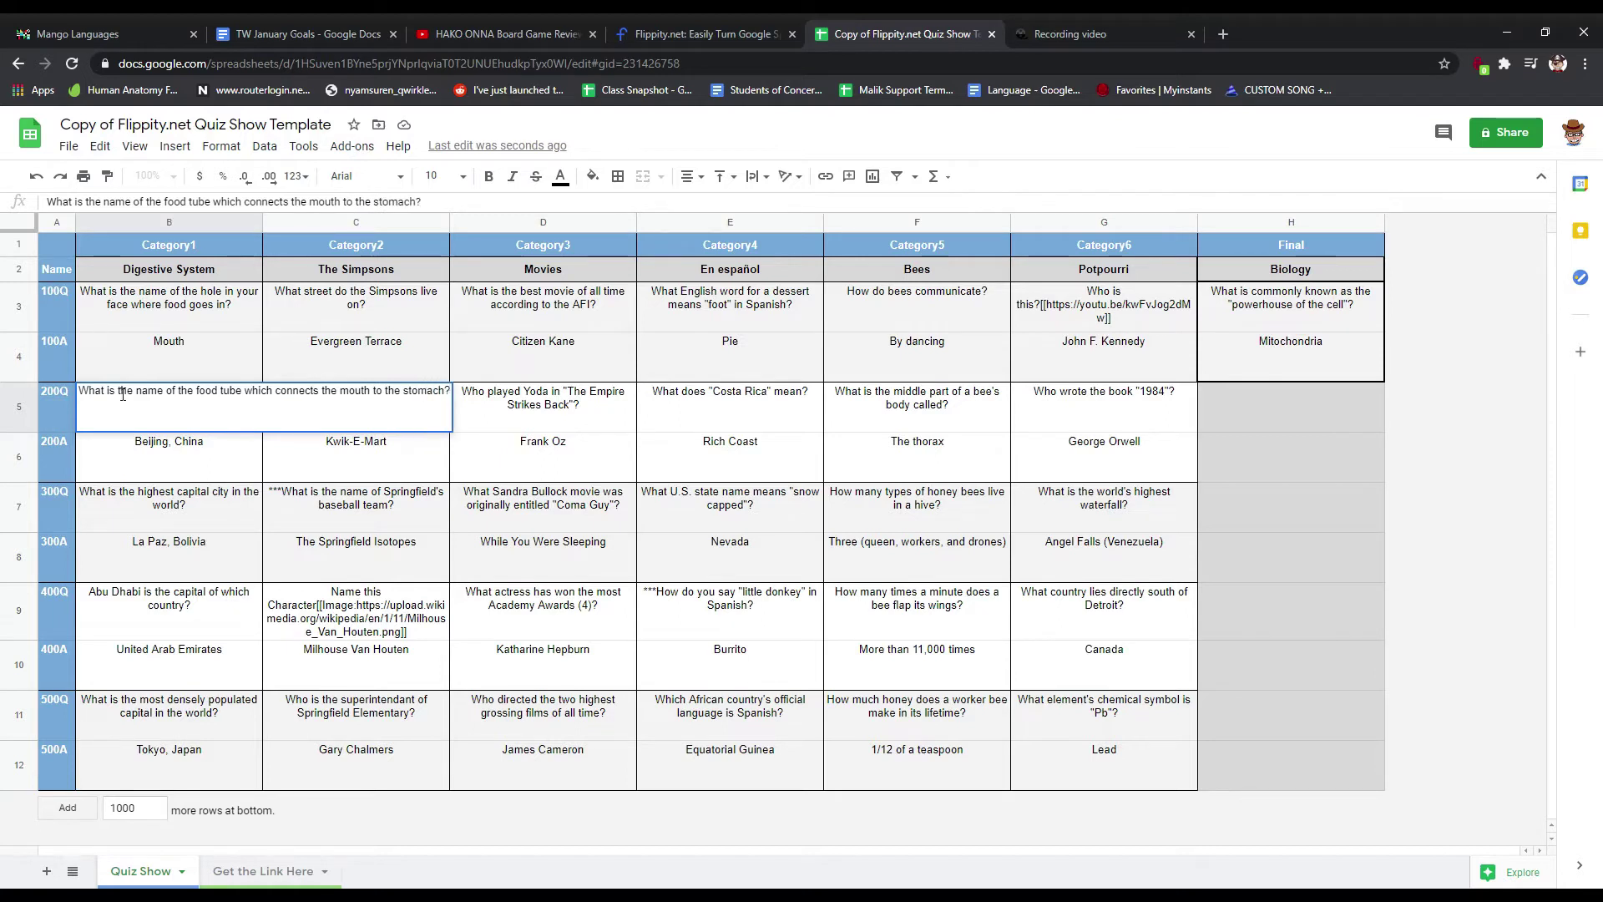
{"action": "left_click", "coordinate": [170, 455]}
{"action": "double_click", "coordinate": [170, 455]}
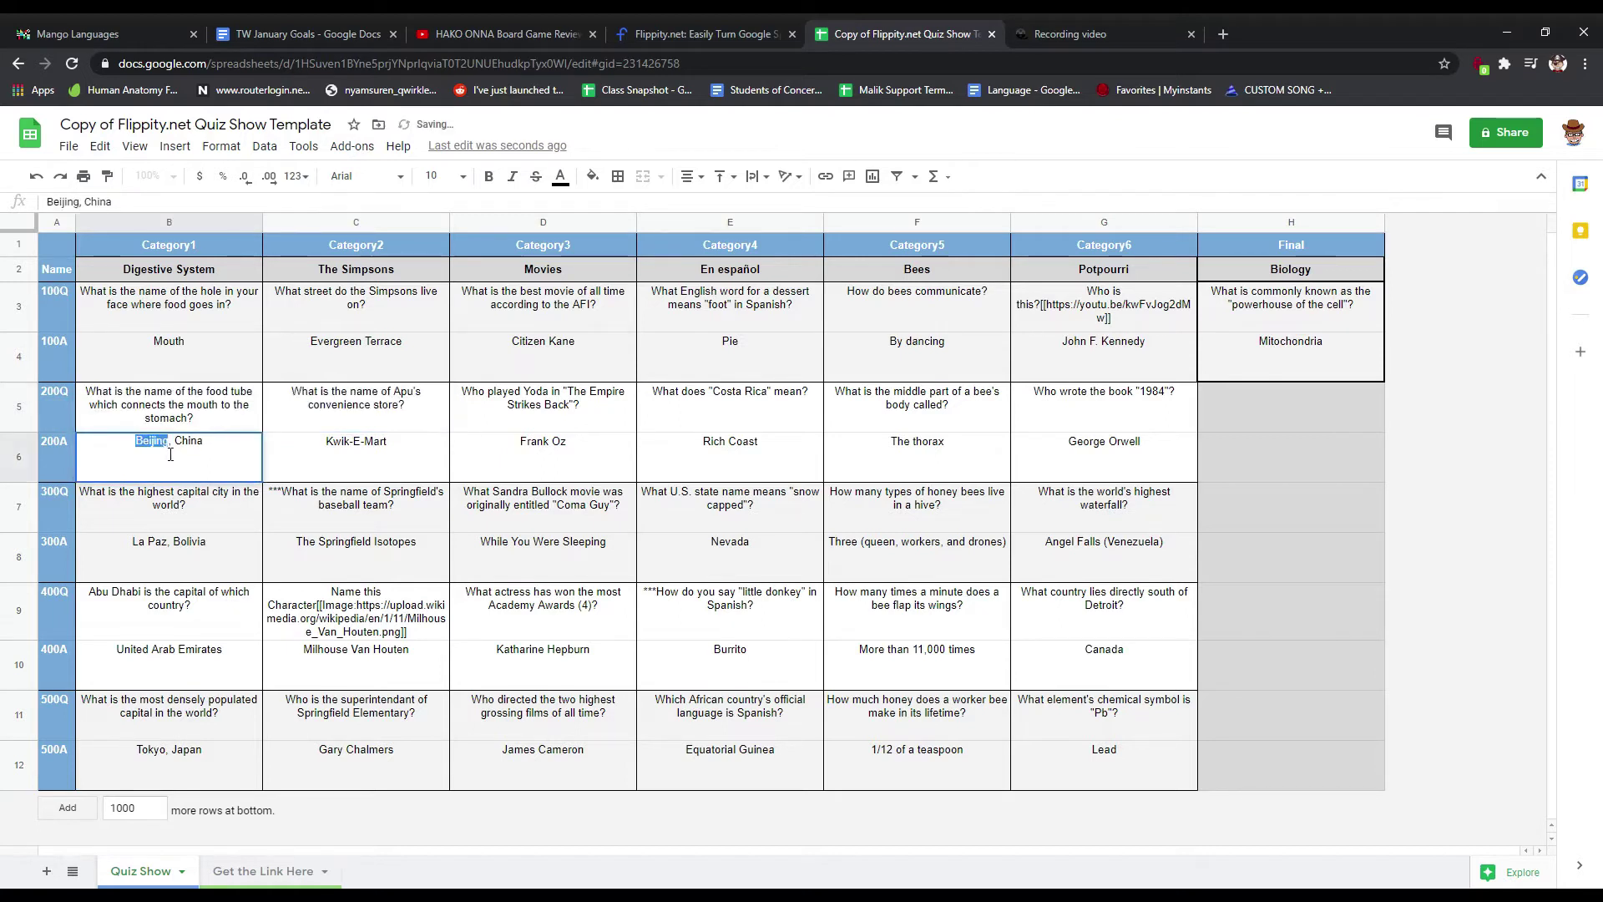
{"action": "triple_click", "coordinate": [171, 455]}
{"action": "type", "text": "Esop"}
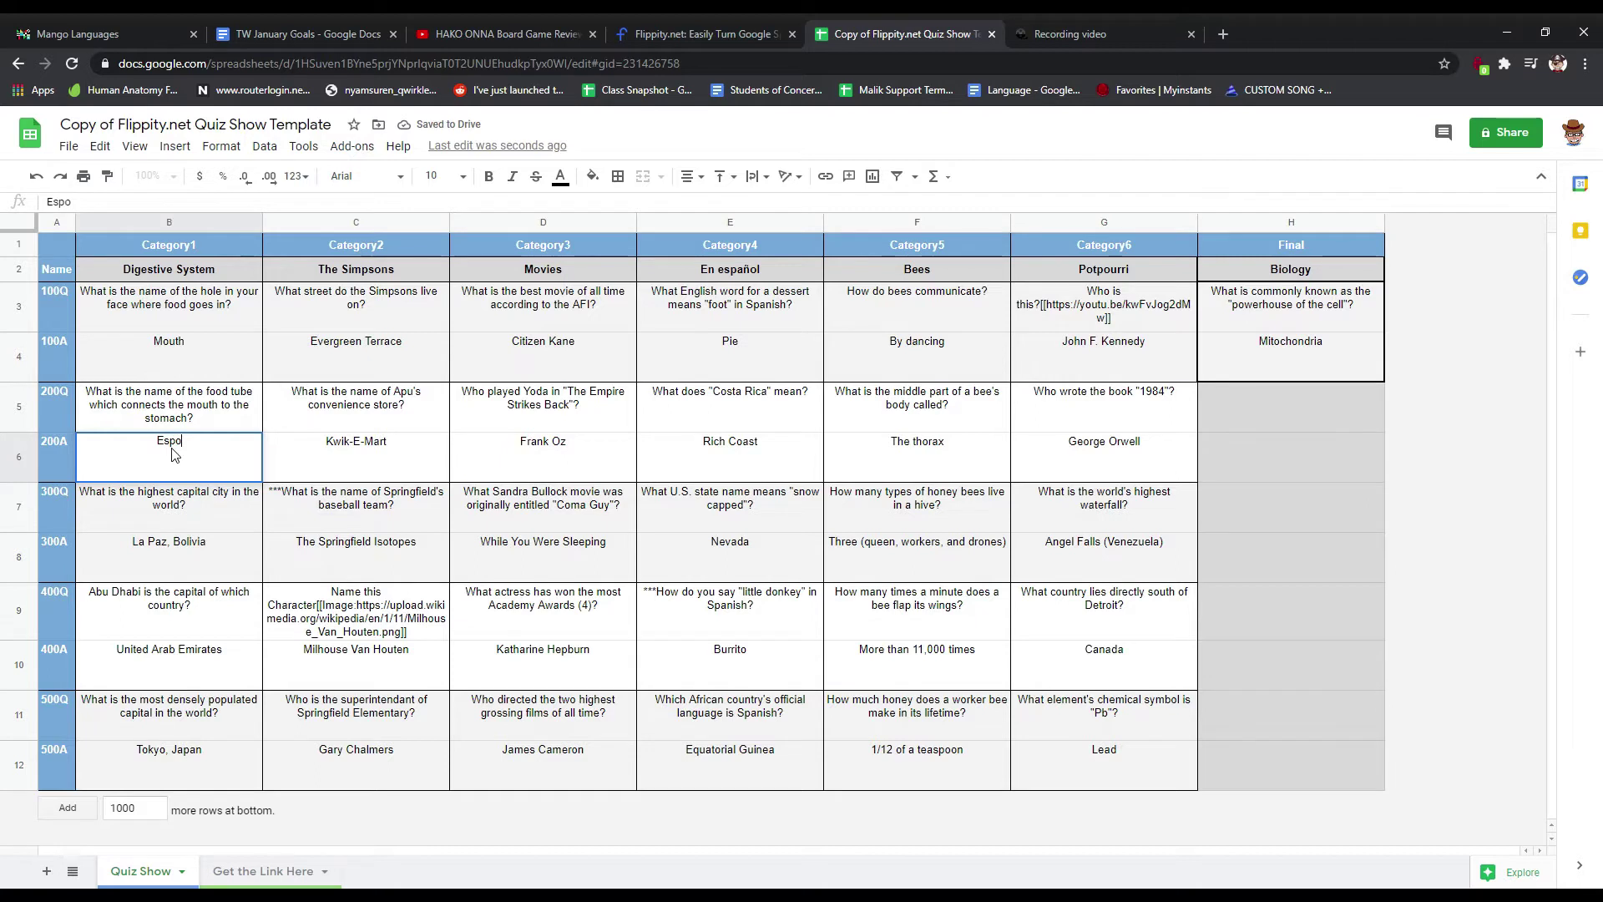
{"action": "type", "text": "hagus"}
{"action": "left_click", "coordinate": [410, 428]}
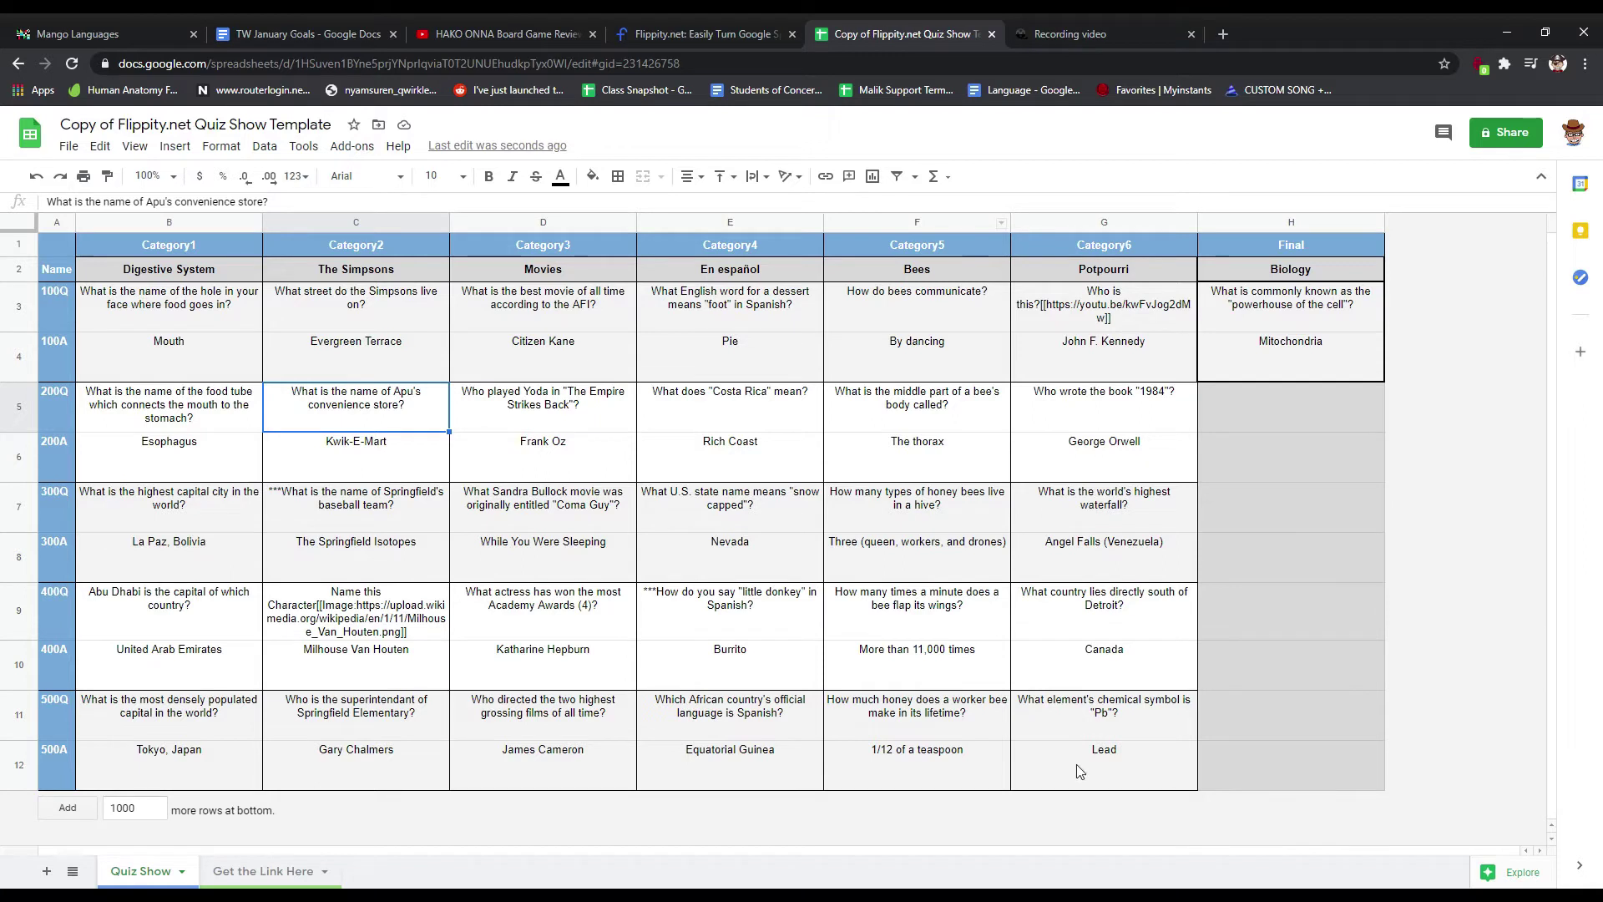
Step: Publish the entire document to the web as a web page via File > Publish to the web
{"action": "left_click", "coordinate": [70, 147]}
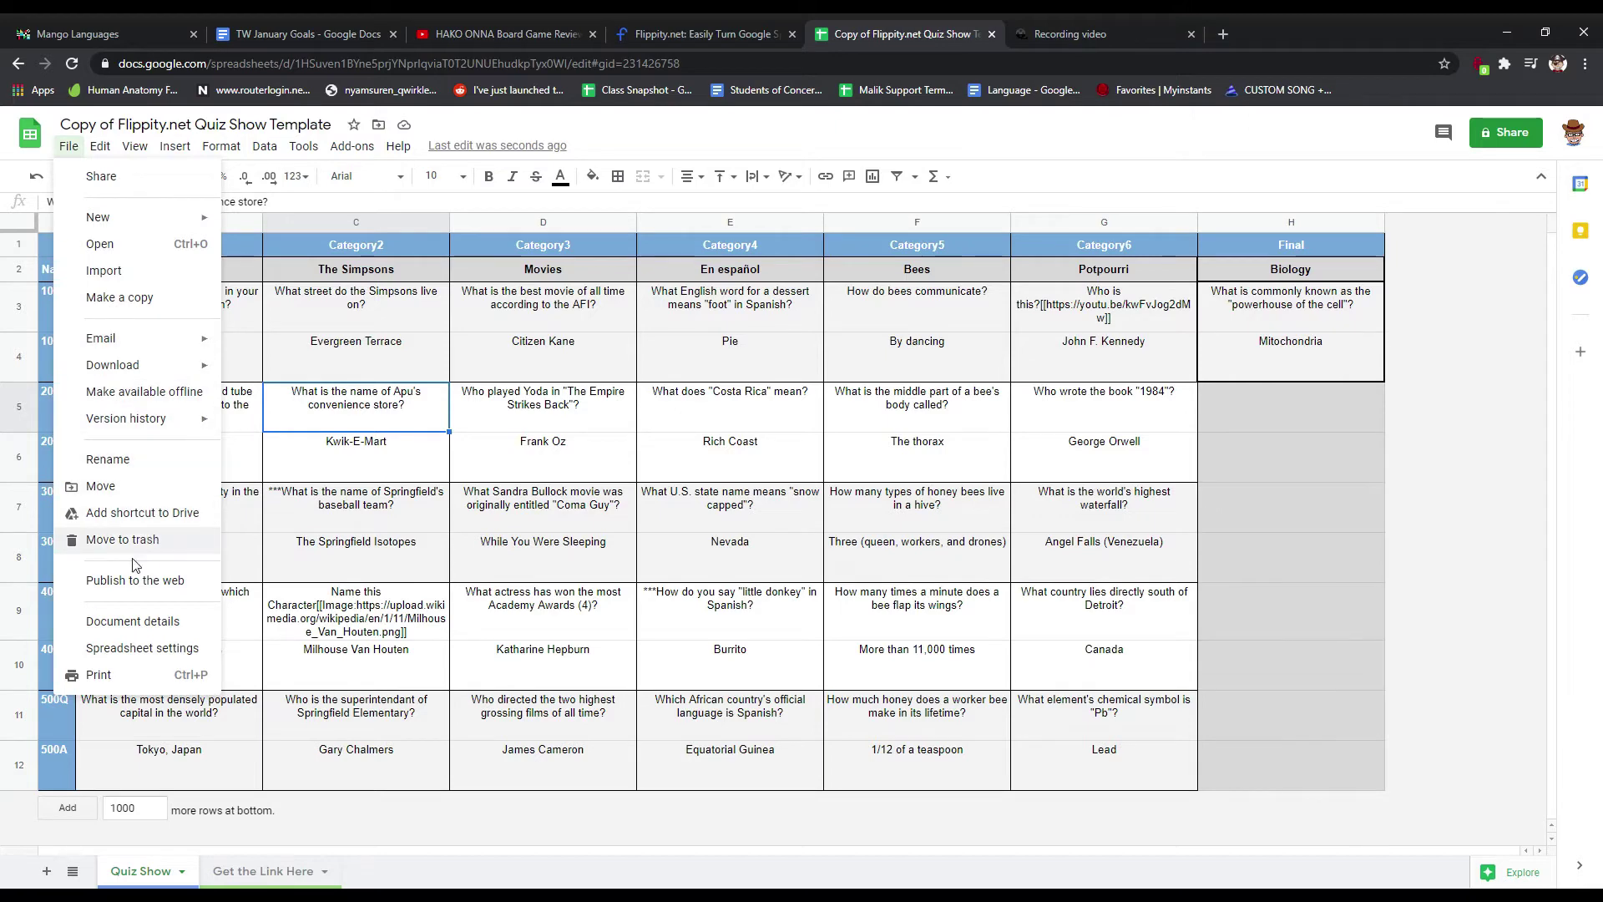
{"action": "left_click", "coordinate": [132, 586]}
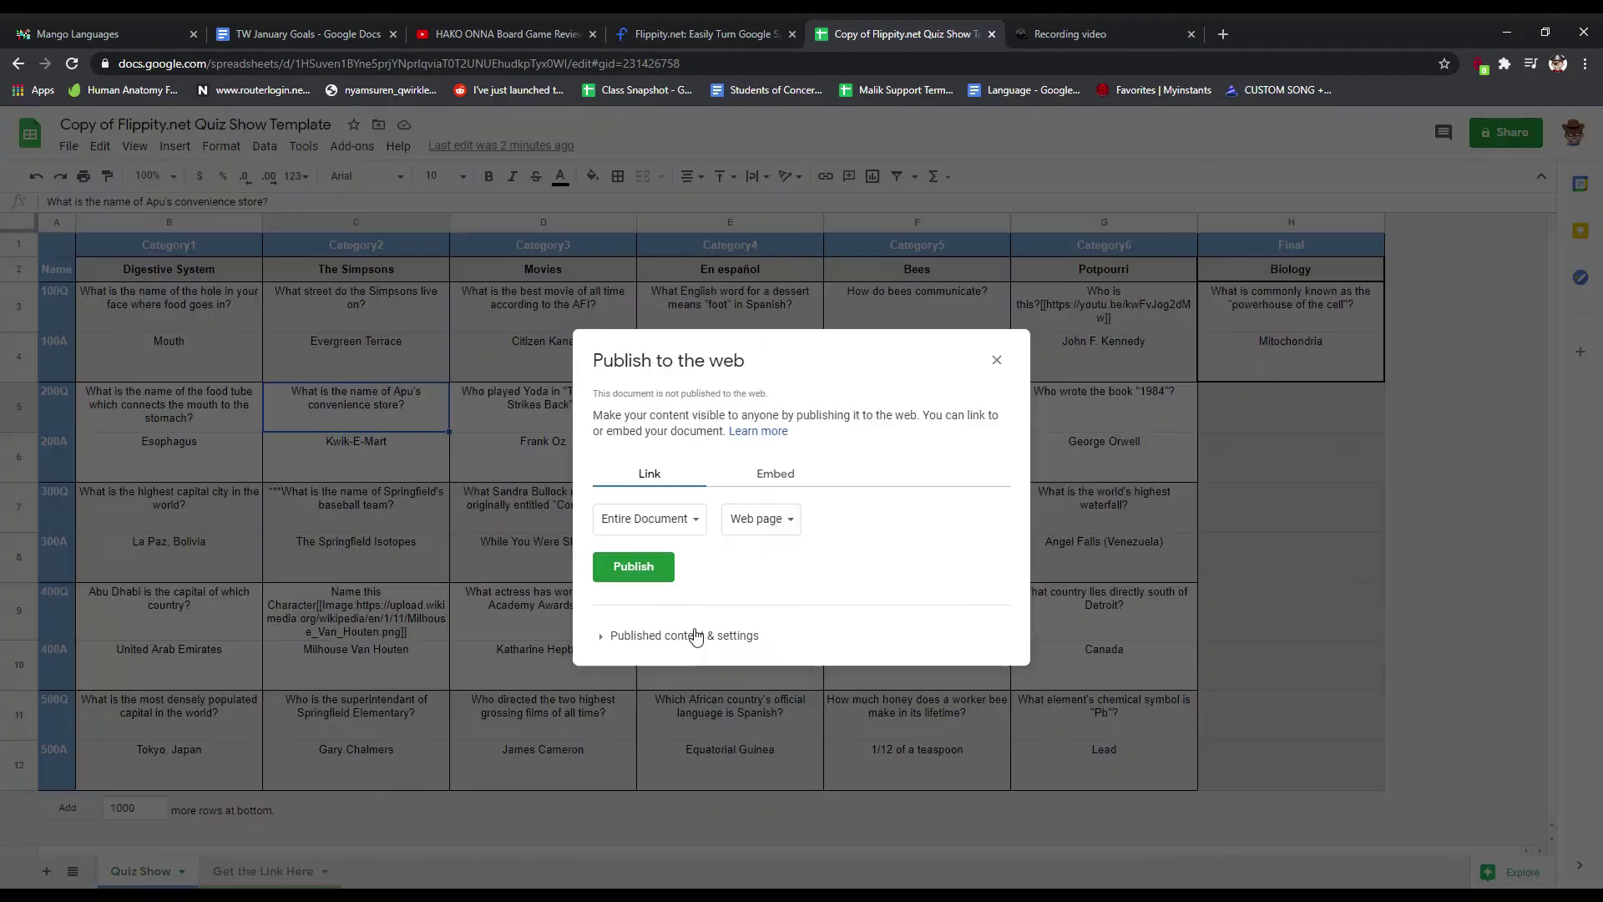
{"action": "left_click", "coordinate": [647, 579]}
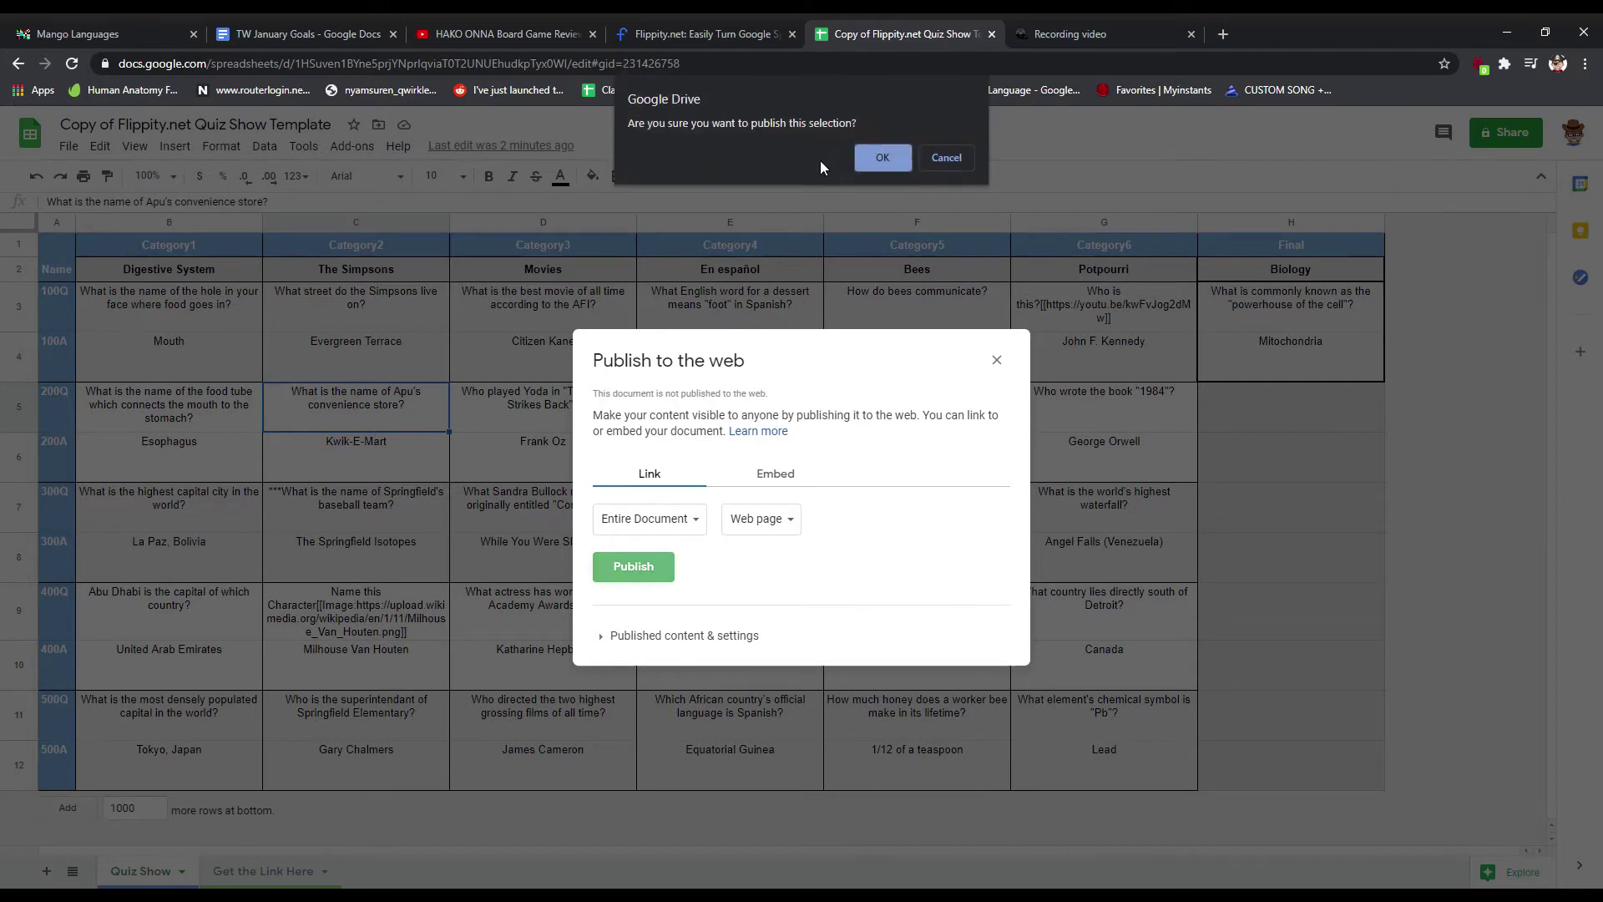
{"action": "left_click", "coordinate": [881, 157]}
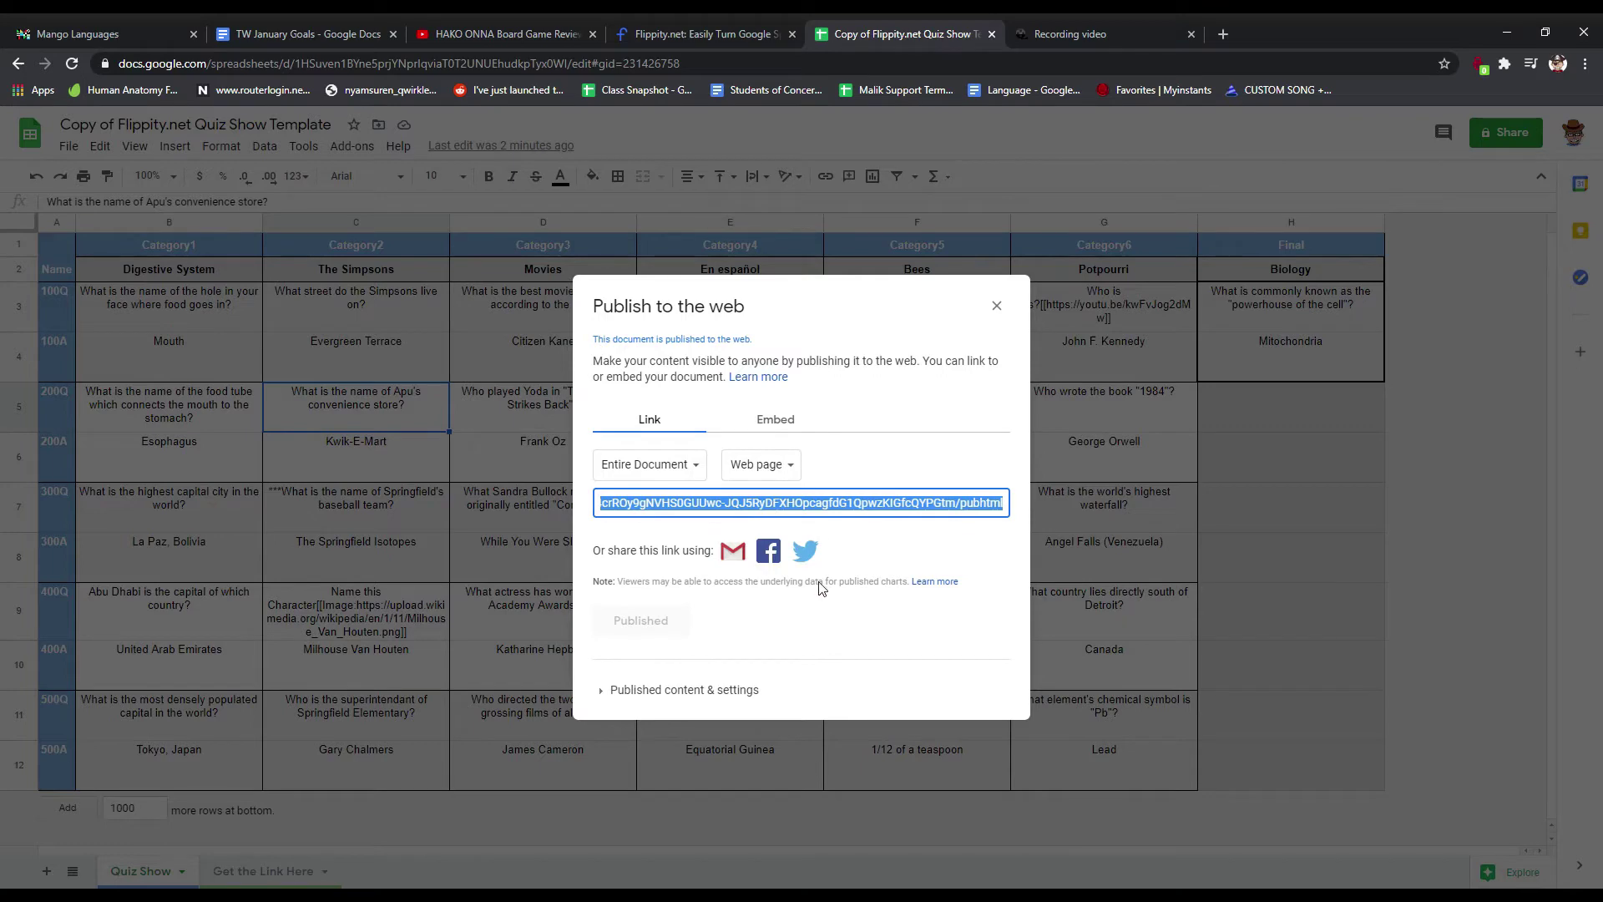
{"action": "left_click", "coordinate": [996, 308]}
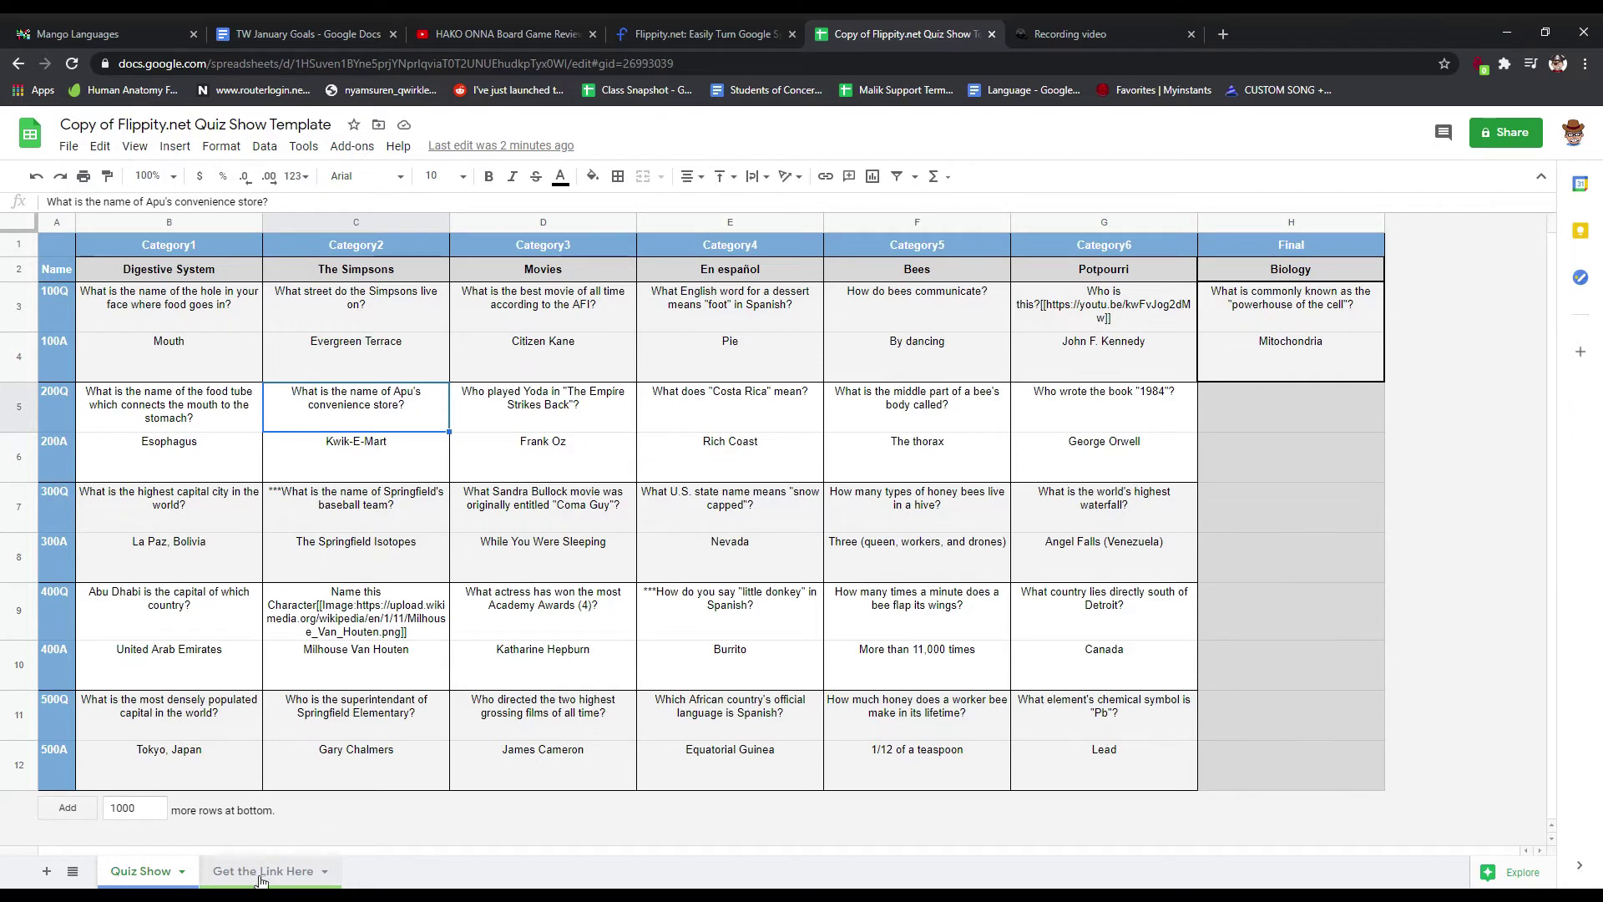
Step: Copy the quiz link in cell A2 of the Get the Link Here sheet
{"action": "left_click", "coordinate": [255, 870]}
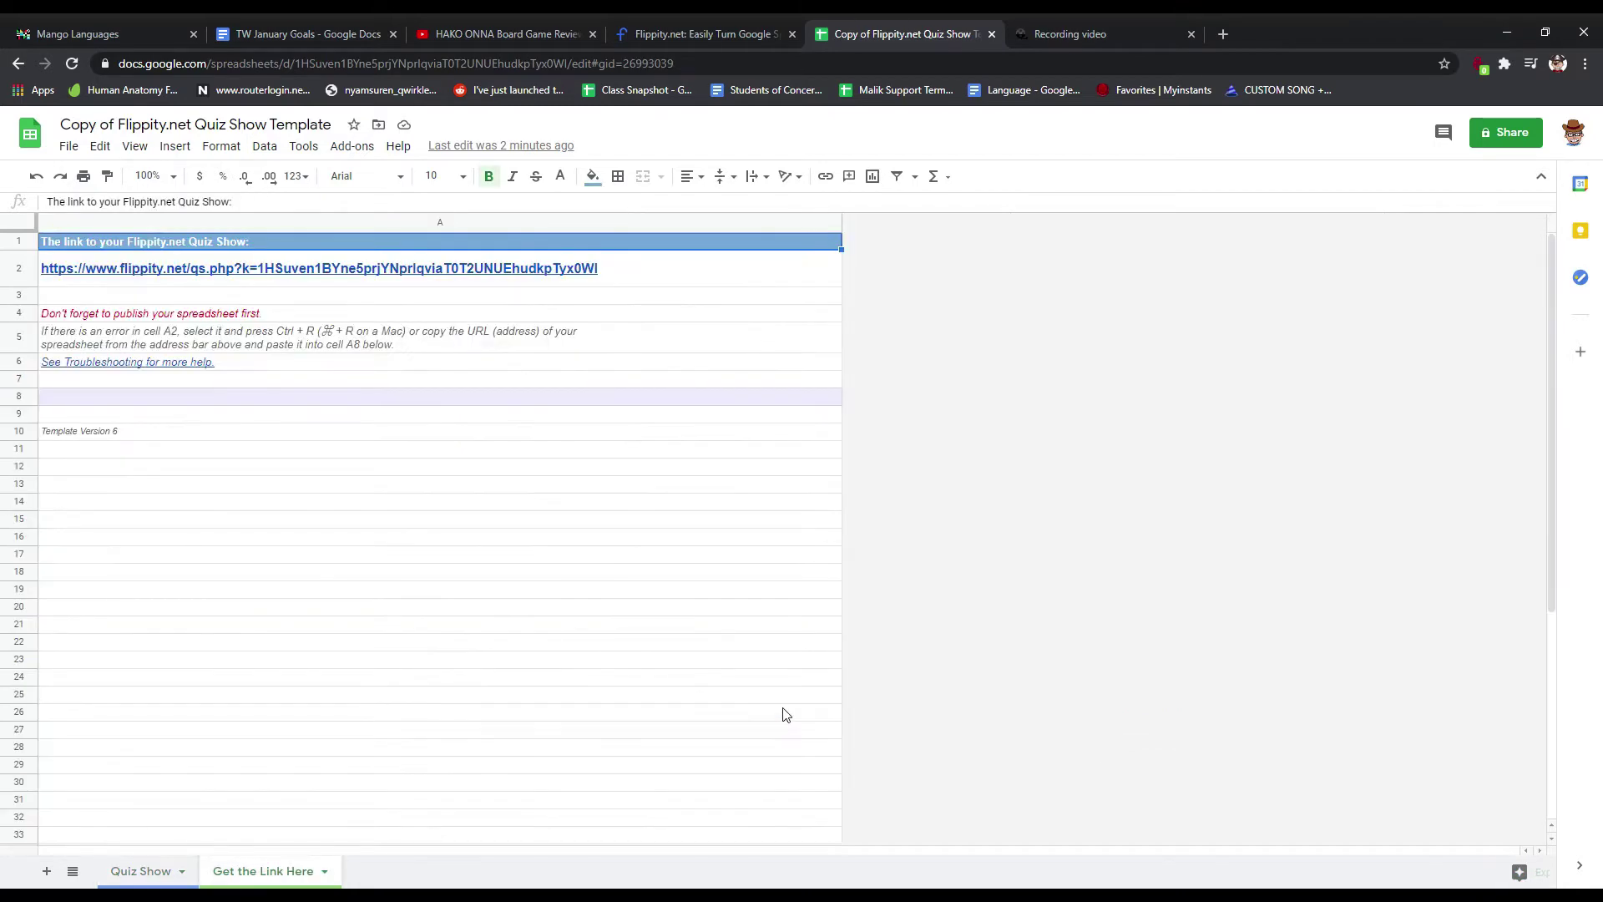
{"action": "left_click", "coordinate": [616, 271]}
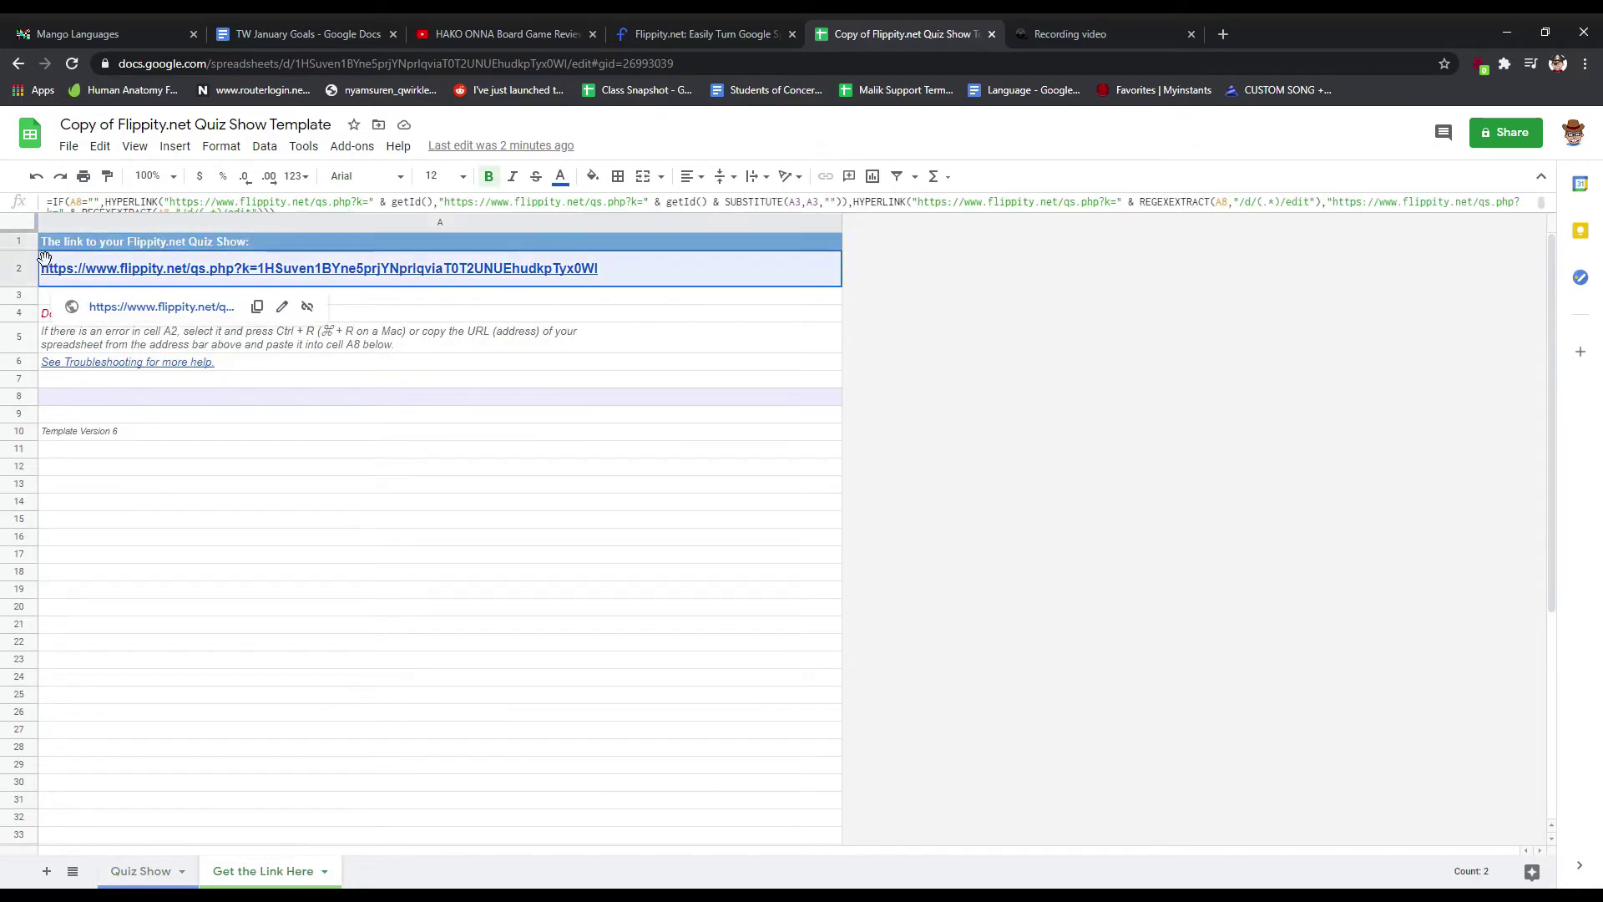
{"action": "right_click", "coordinate": [167, 274]}
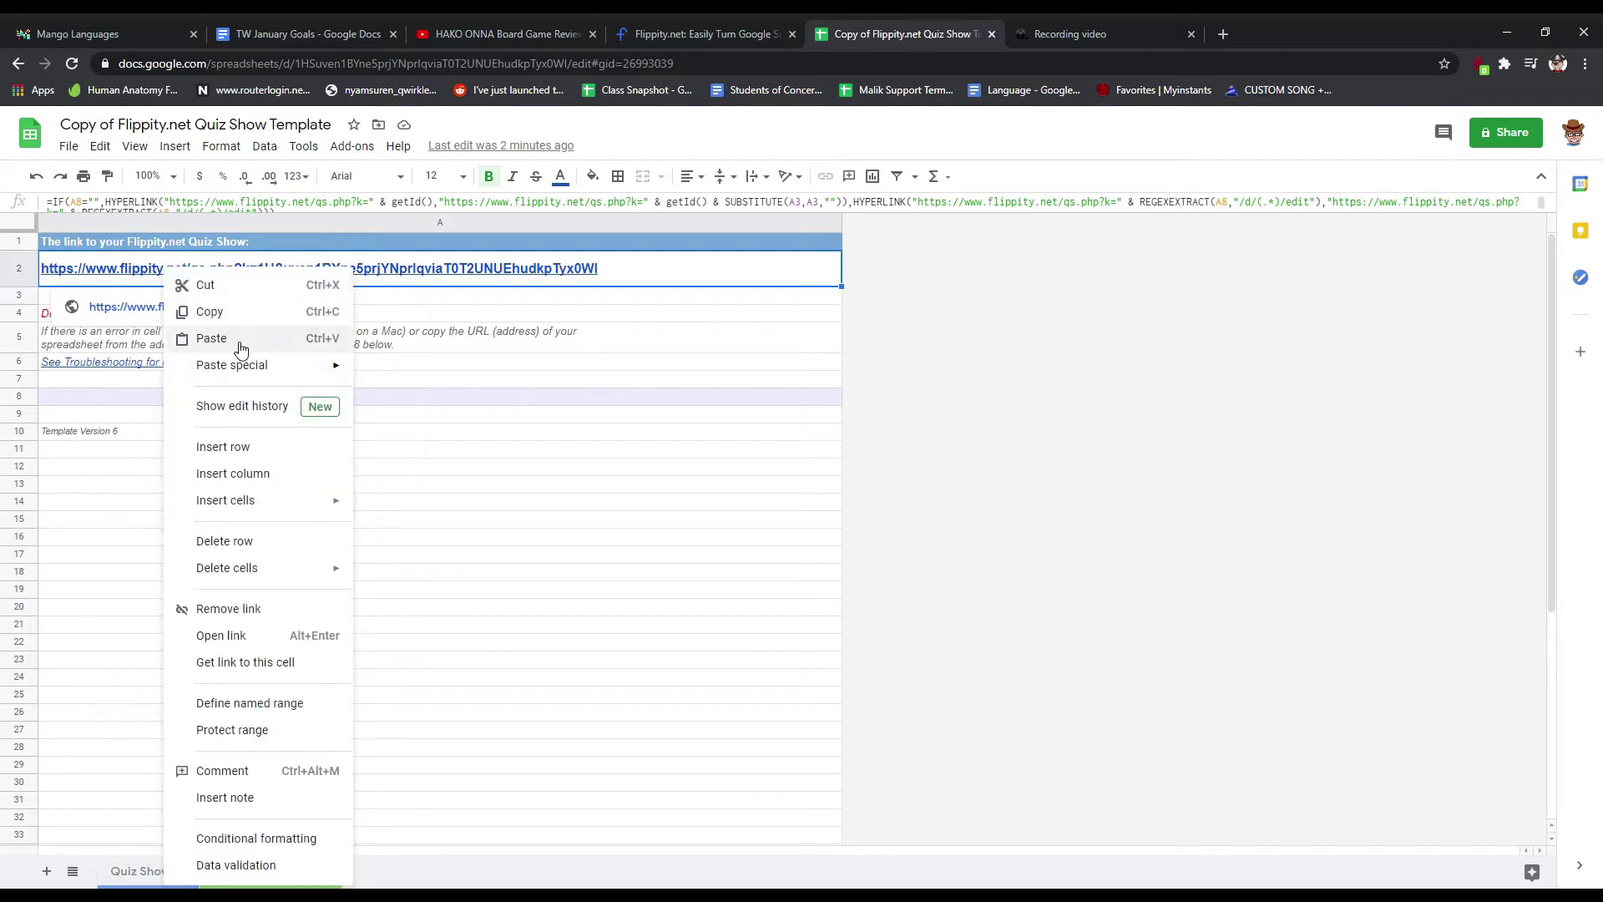
{"action": "left_click", "coordinate": [213, 312]}
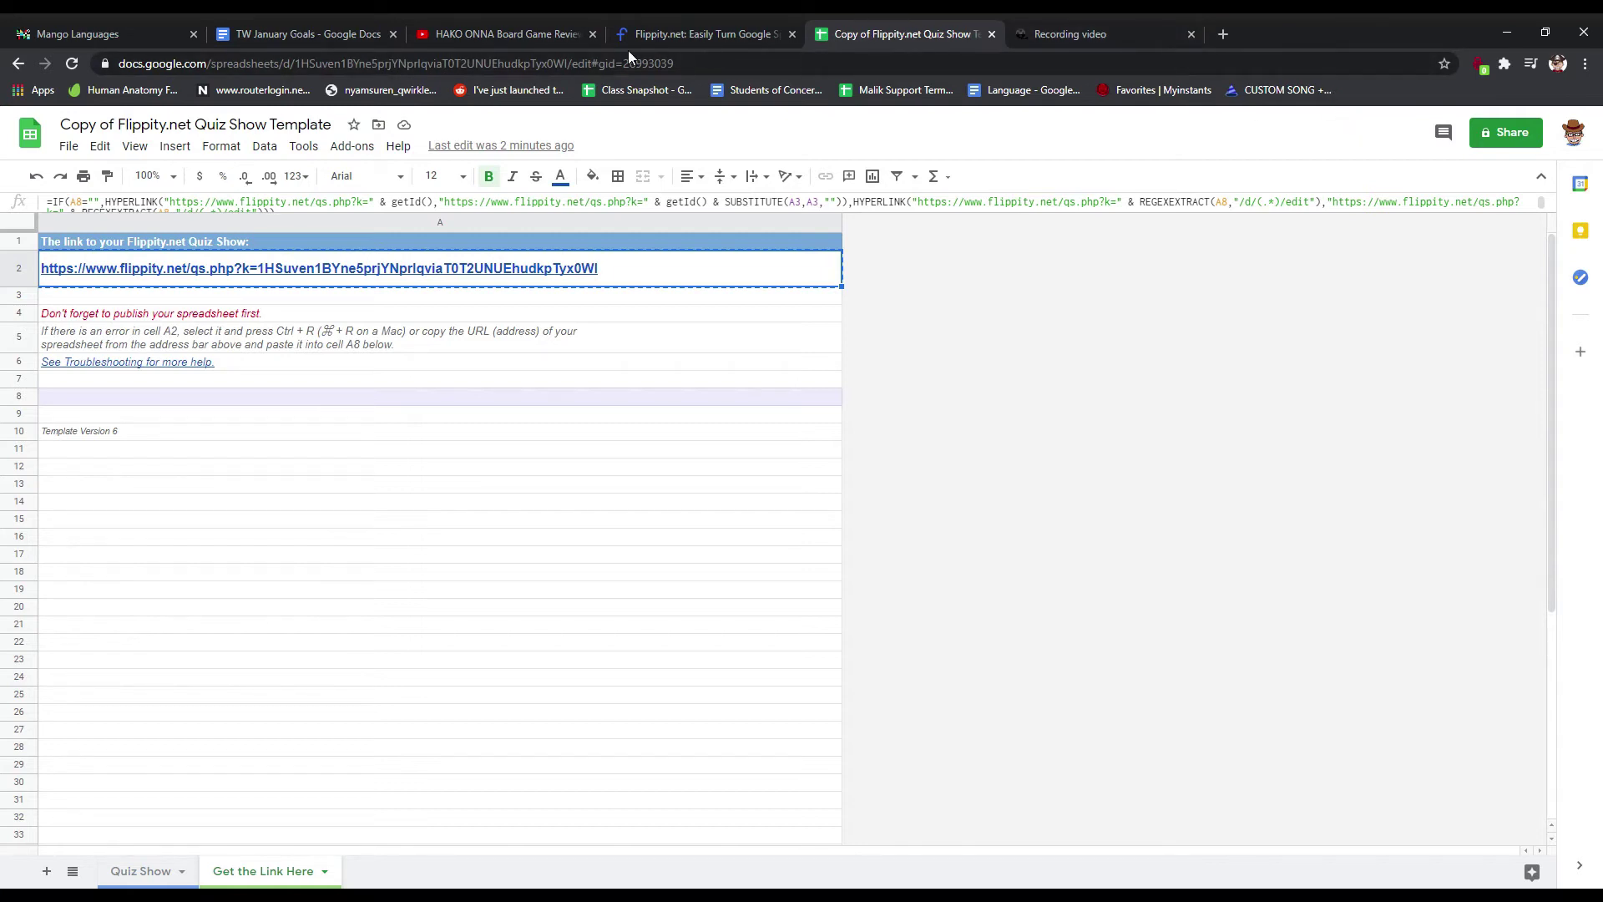
{"action": "key", "text": "Escape"}
{"action": "left_click", "coordinate": [512, 38]}
Step: Load the published Quiz Show board by pasting the copied link as the address
{"action": "left_click", "coordinate": [514, 75]}
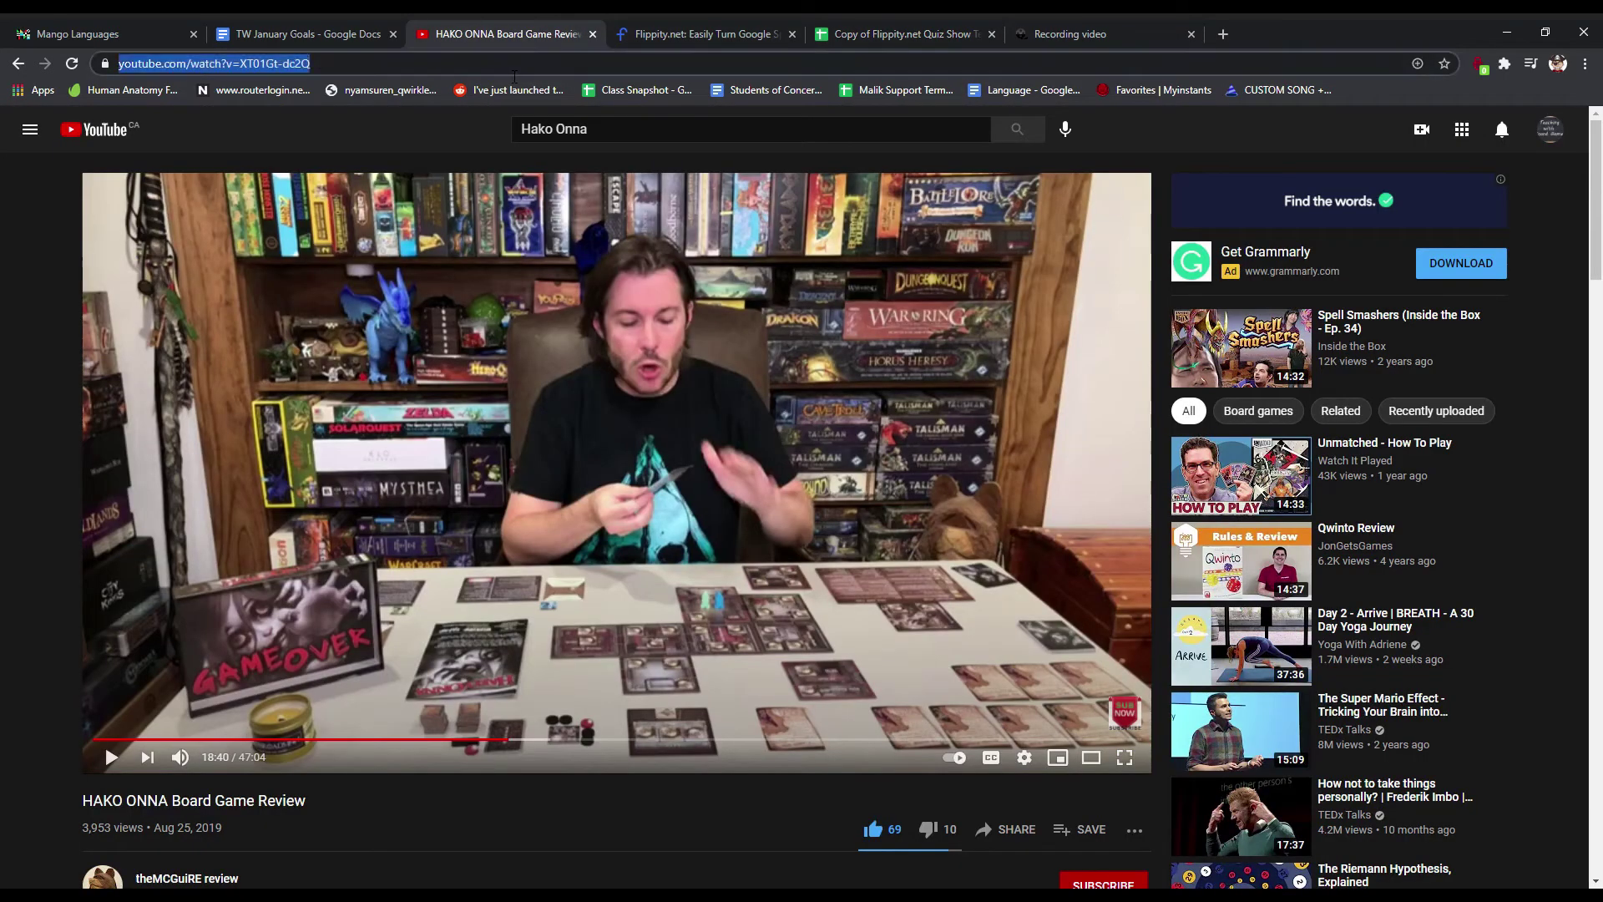
{"action": "key", "text": "ctrl+v"}
{"action": "key", "text": "Return"}
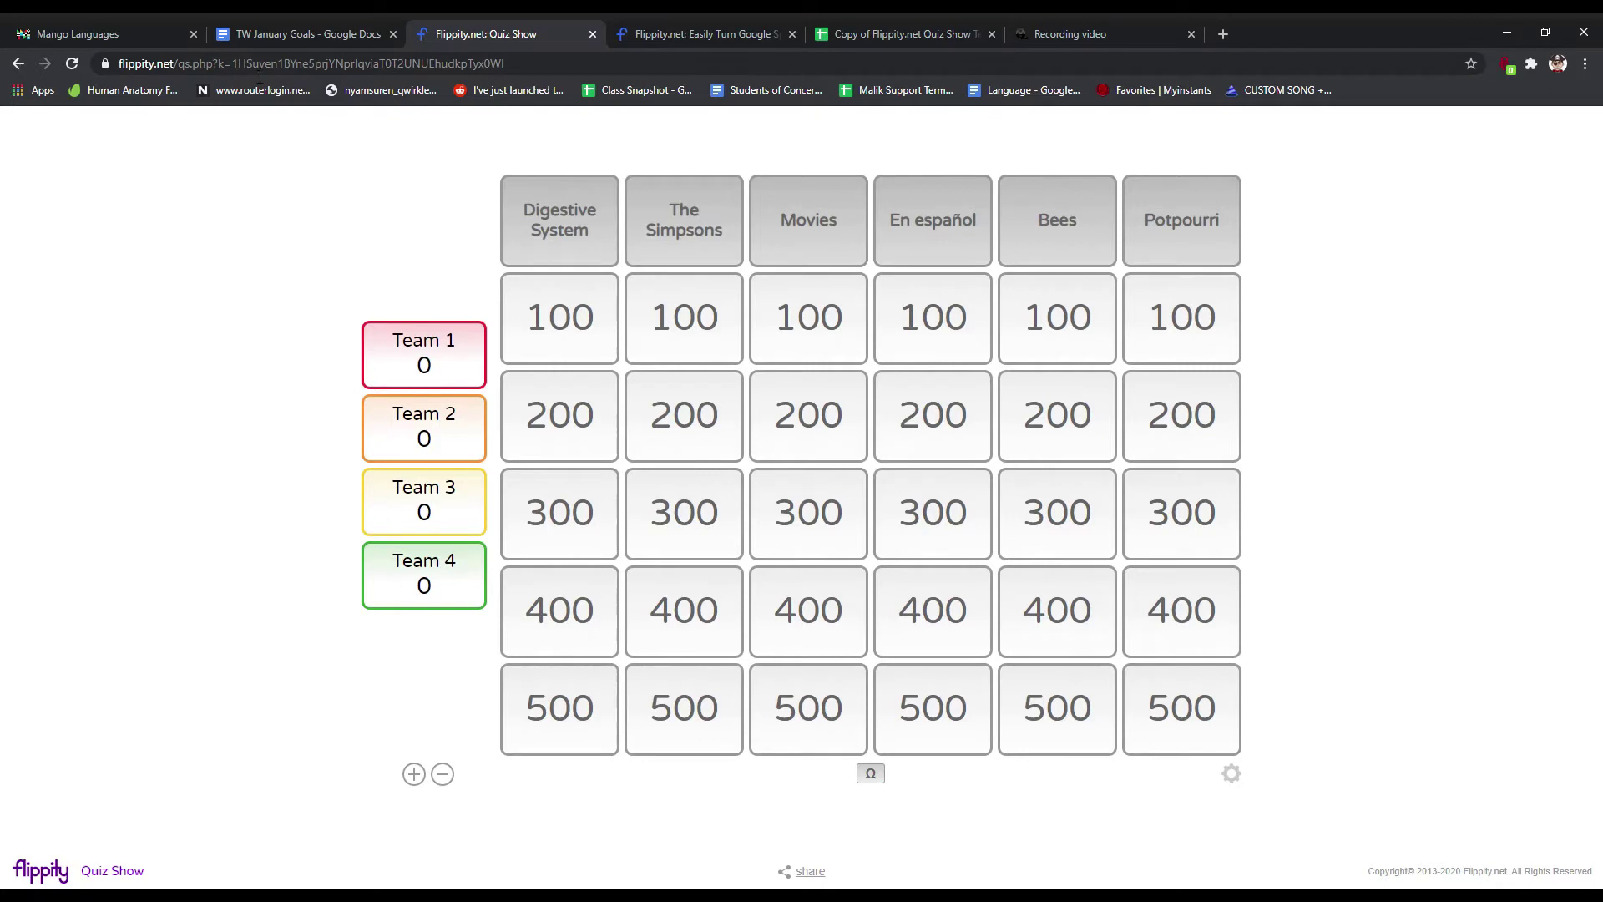
Step: Reveal the Digestive System 100 answer, Mouth, and give Team 3 the 100 points
{"action": "left_click", "coordinate": [562, 346]}
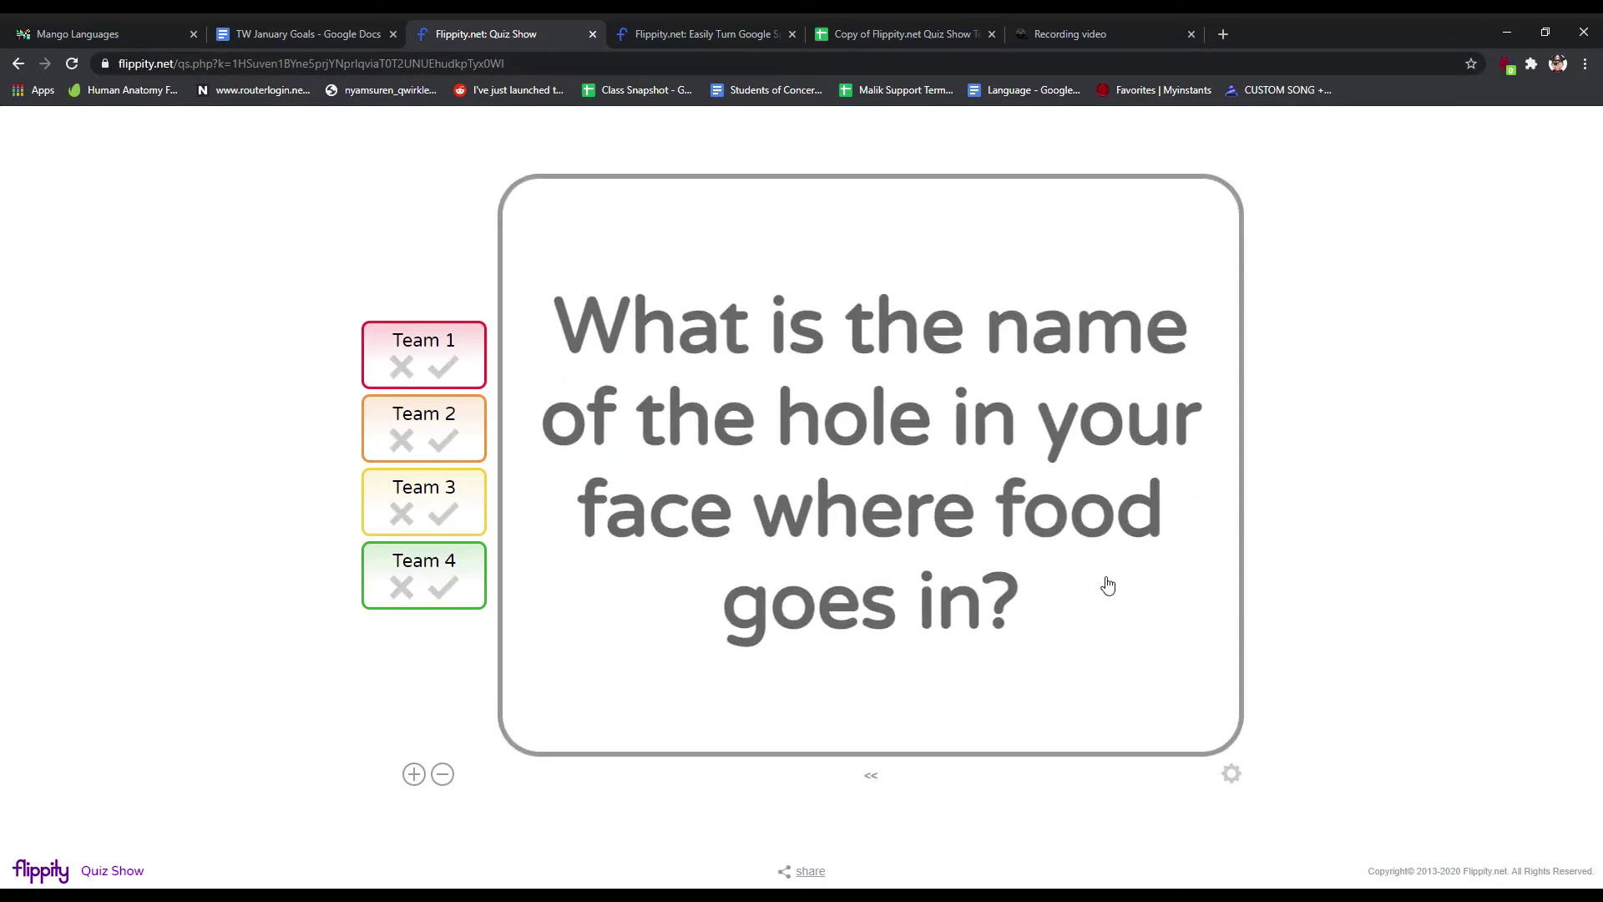
{"action": "left_click", "coordinate": [822, 500]}
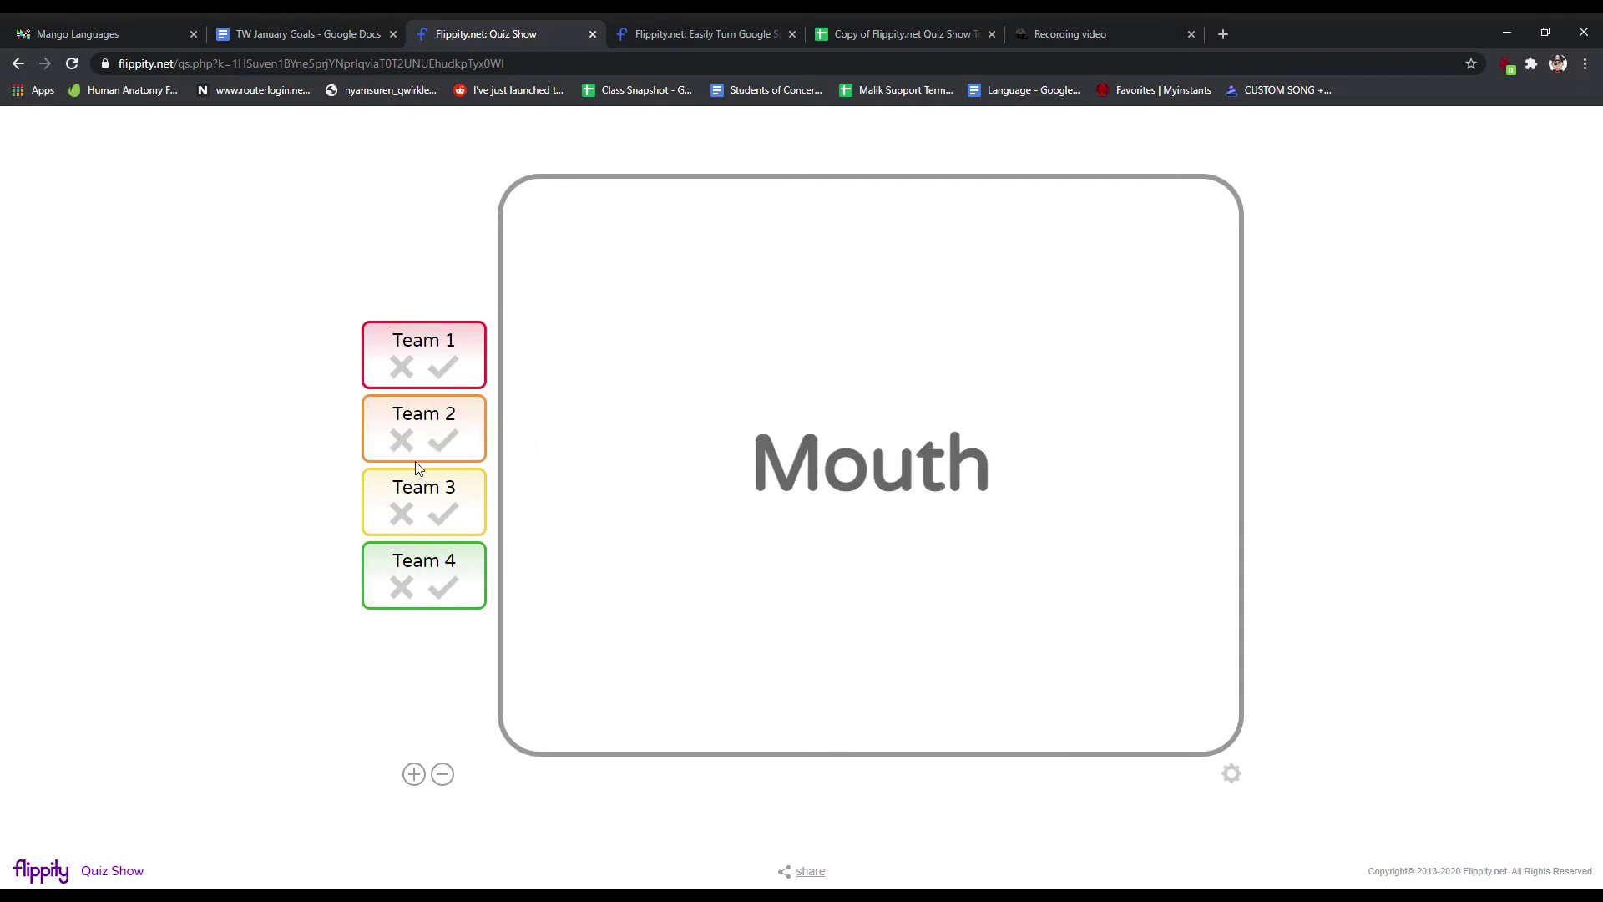
{"action": "left_click", "coordinate": [452, 526]}
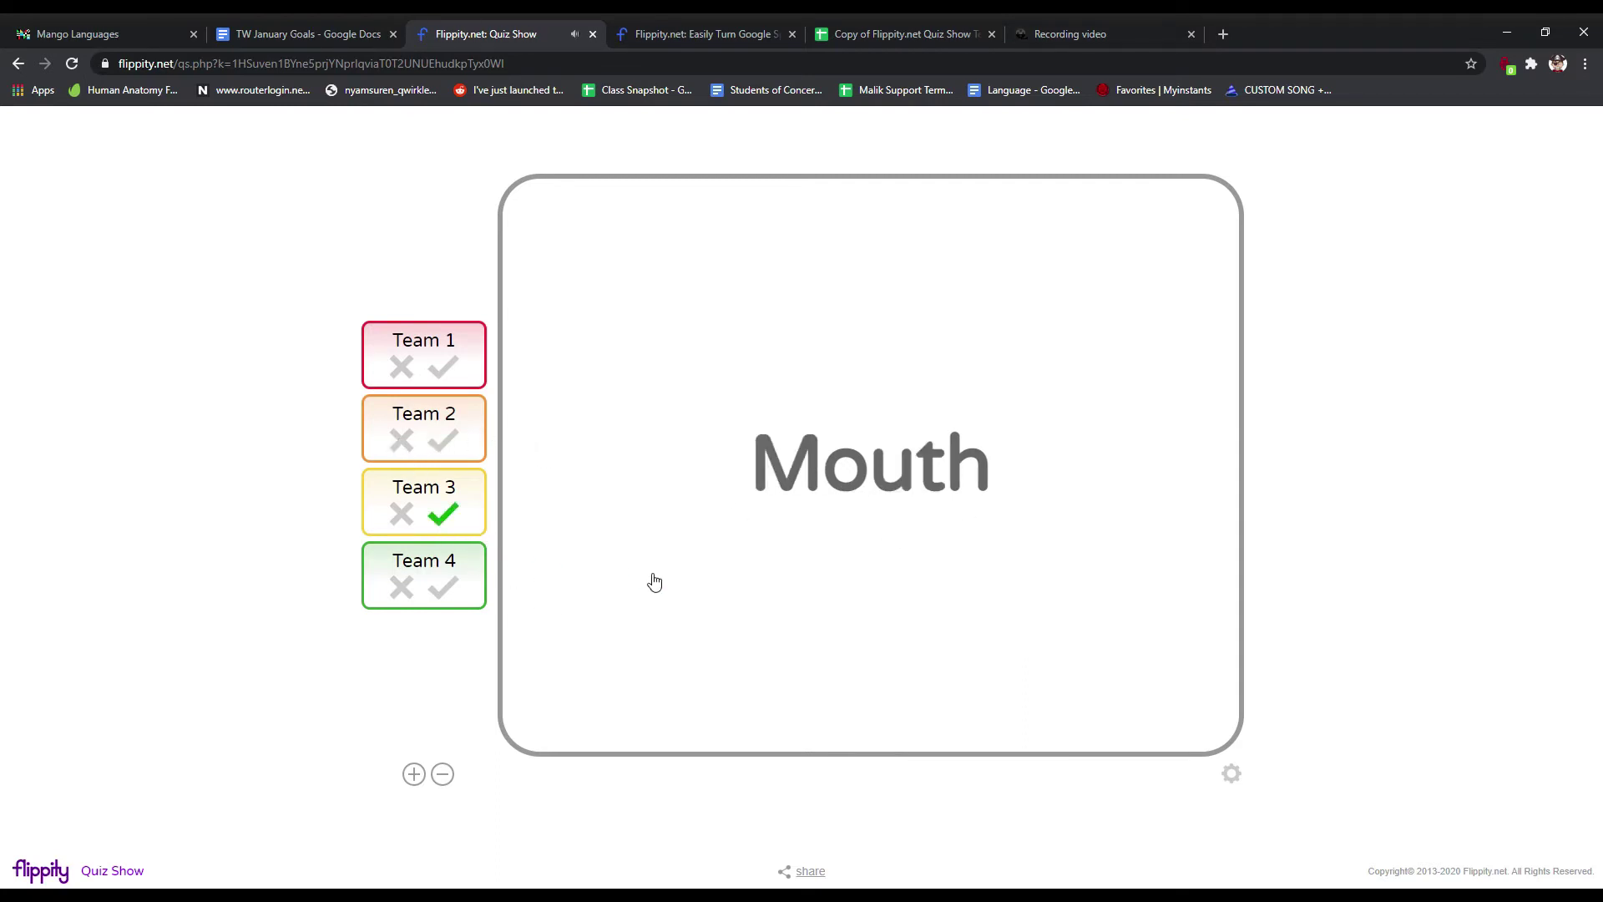
{"action": "left_click", "coordinate": [1073, 327]}
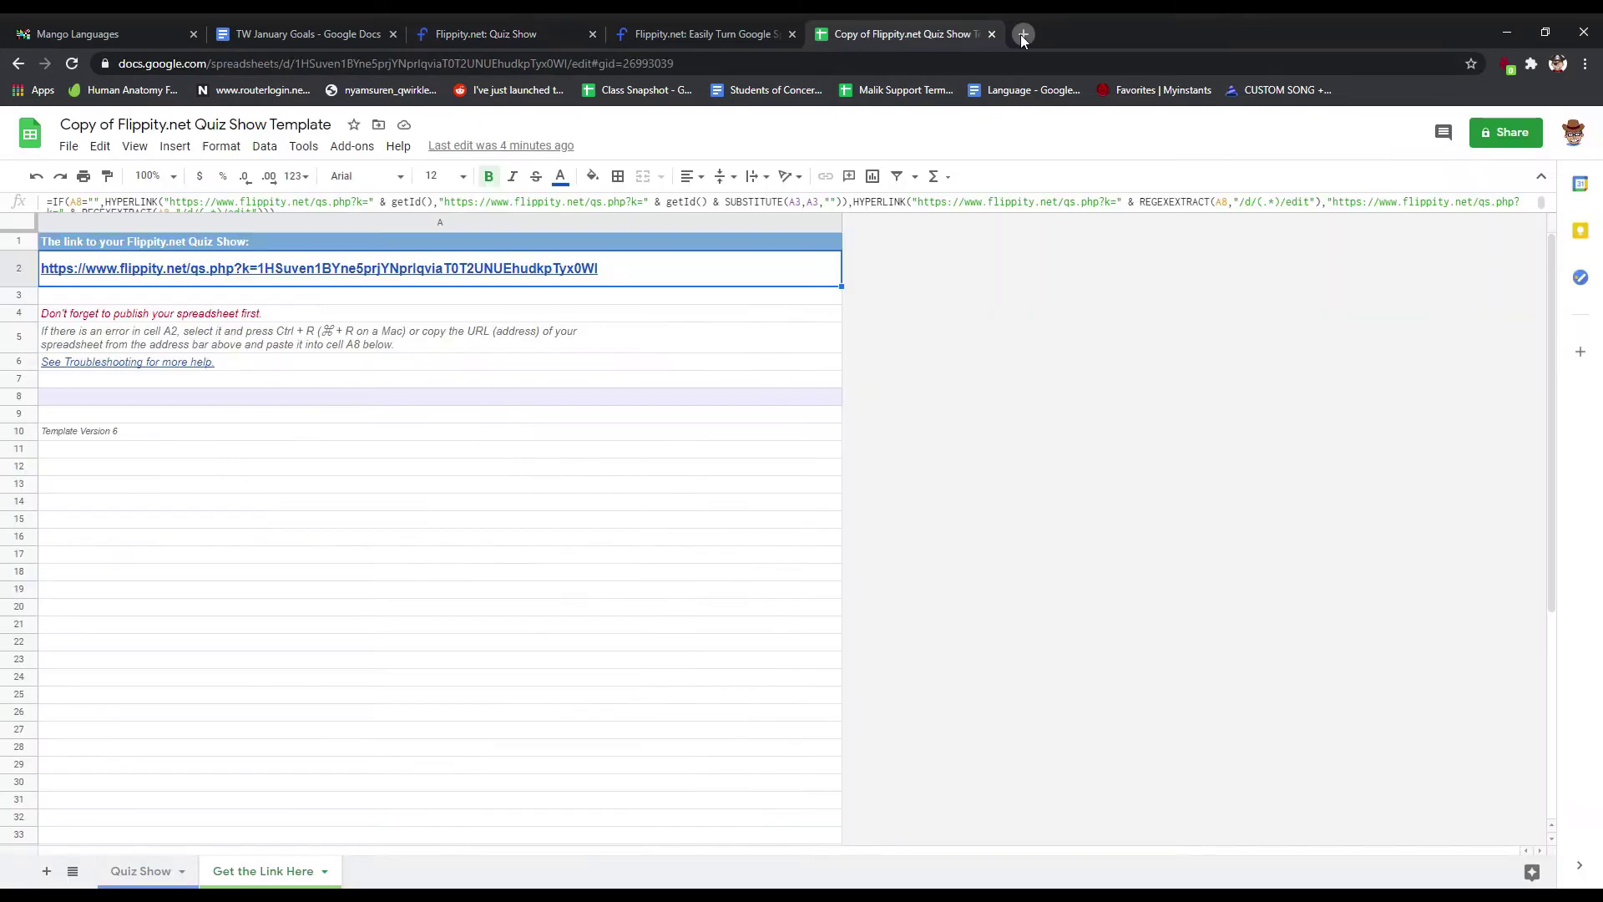
Step: Start a new blank Google Slides presentation in a new tab
{"action": "left_click", "coordinate": [1020, 34]}
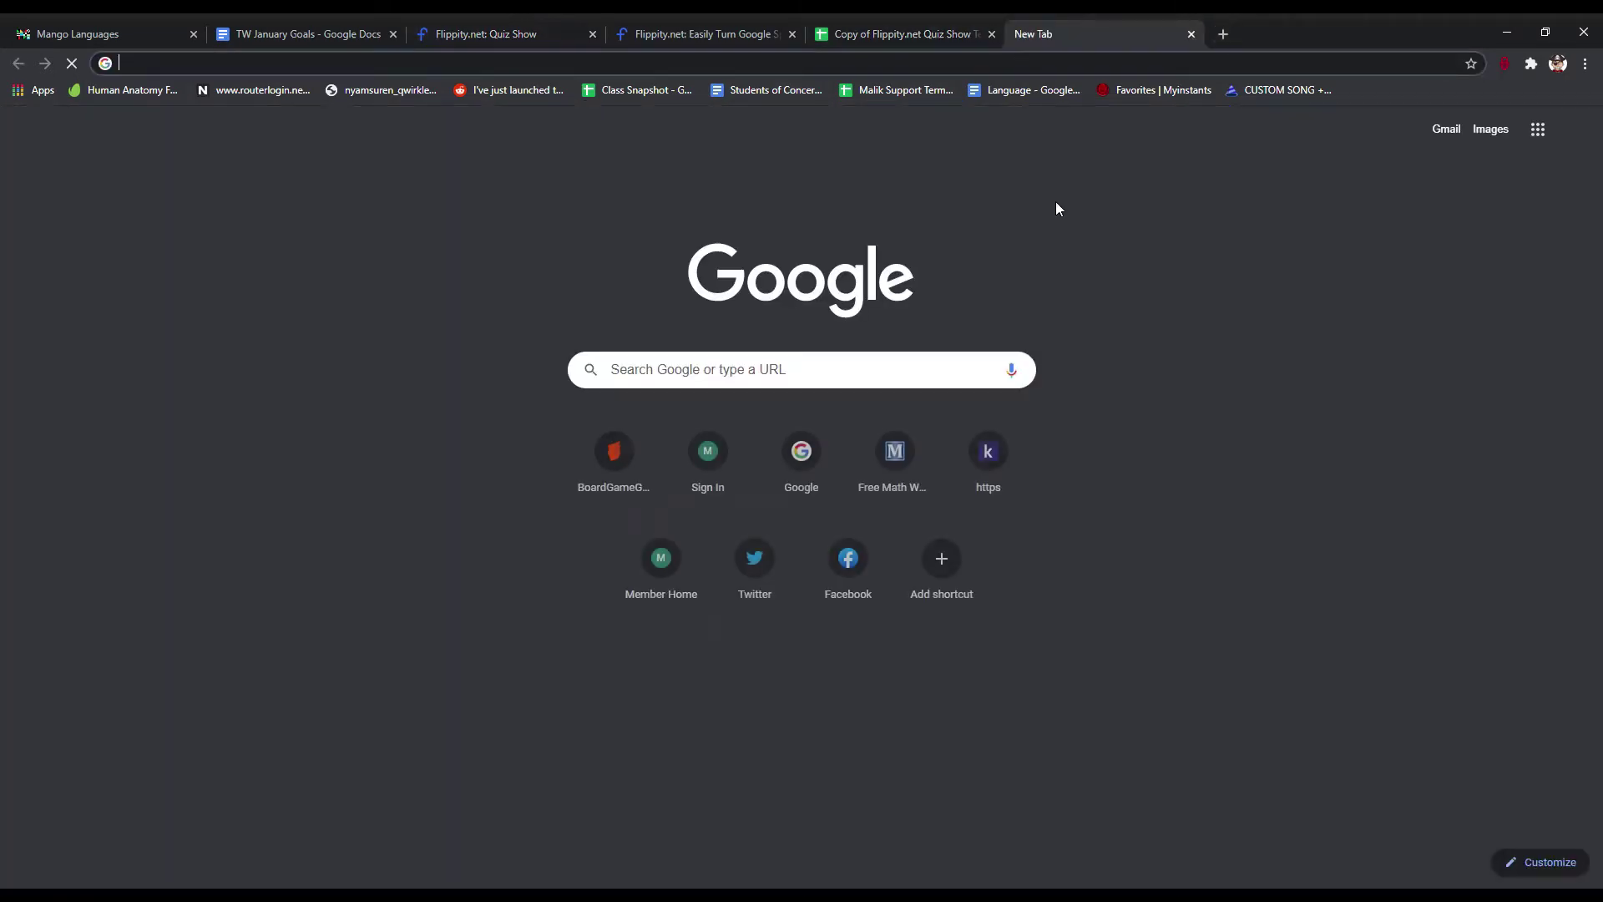
{"action": "left_click", "coordinate": [1533, 133]}
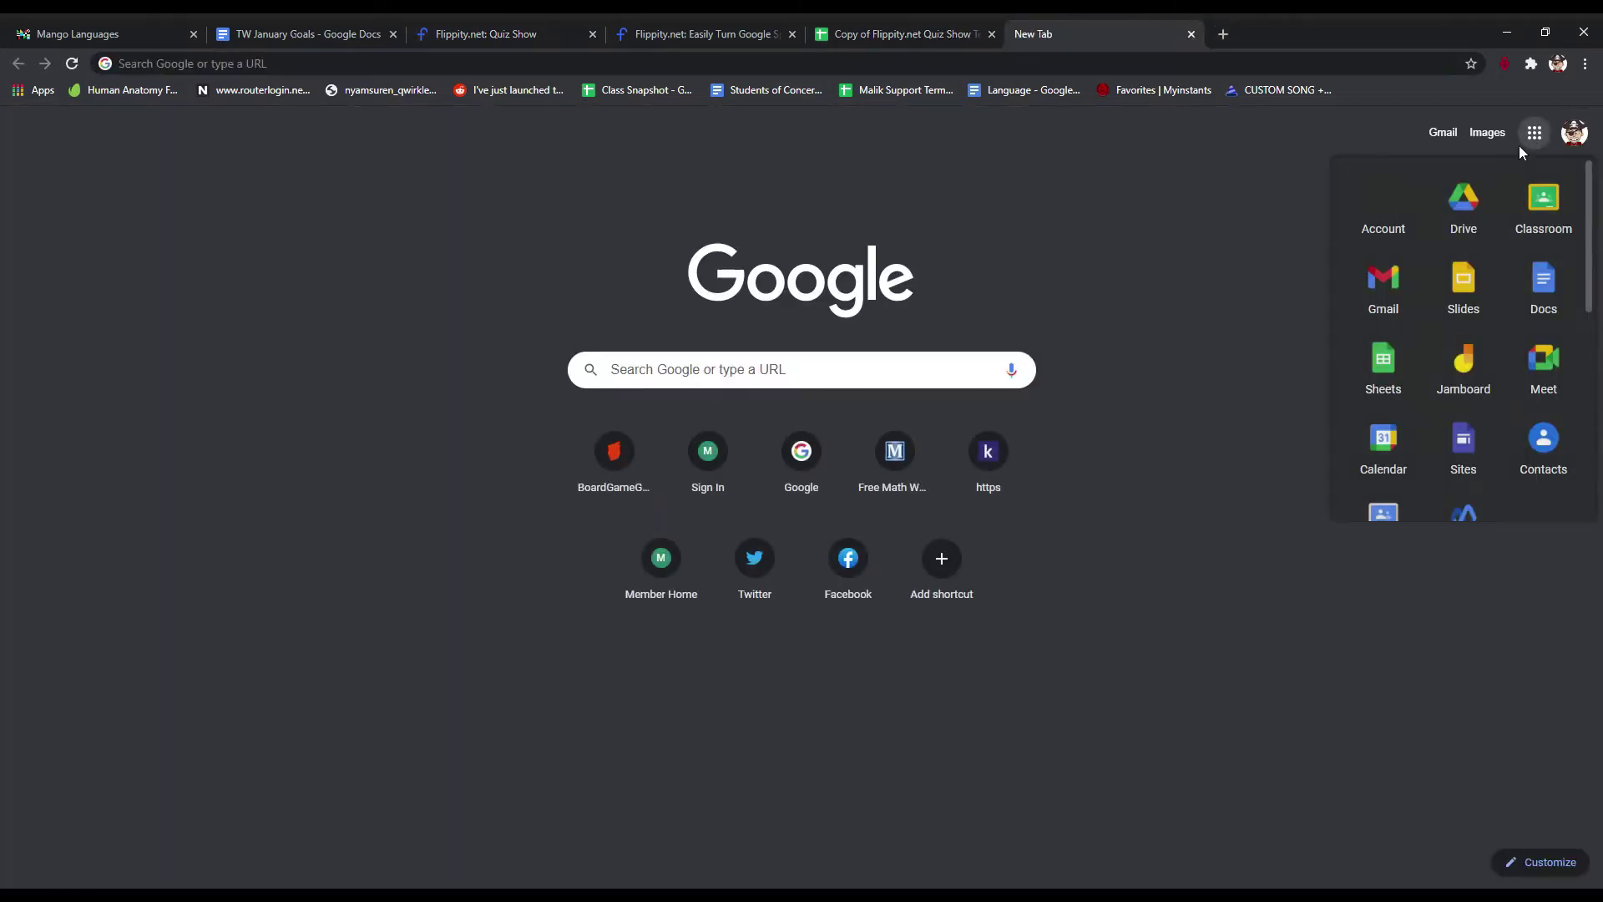
{"action": "left_click", "coordinate": [1420, 302]}
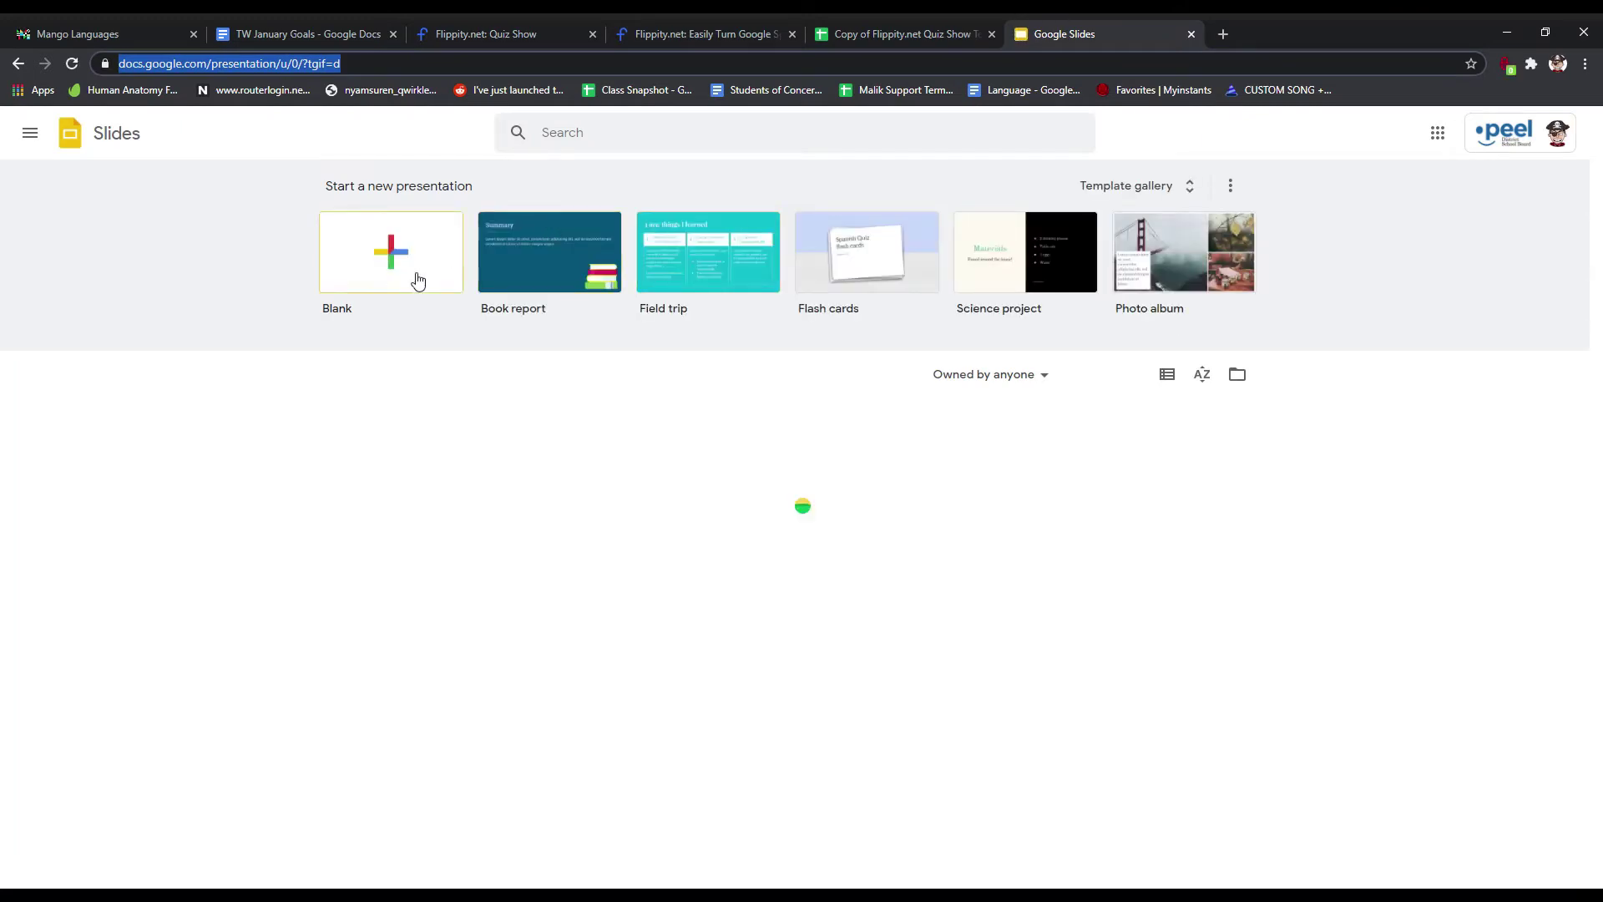
{"action": "left_click", "coordinate": [418, 281]}
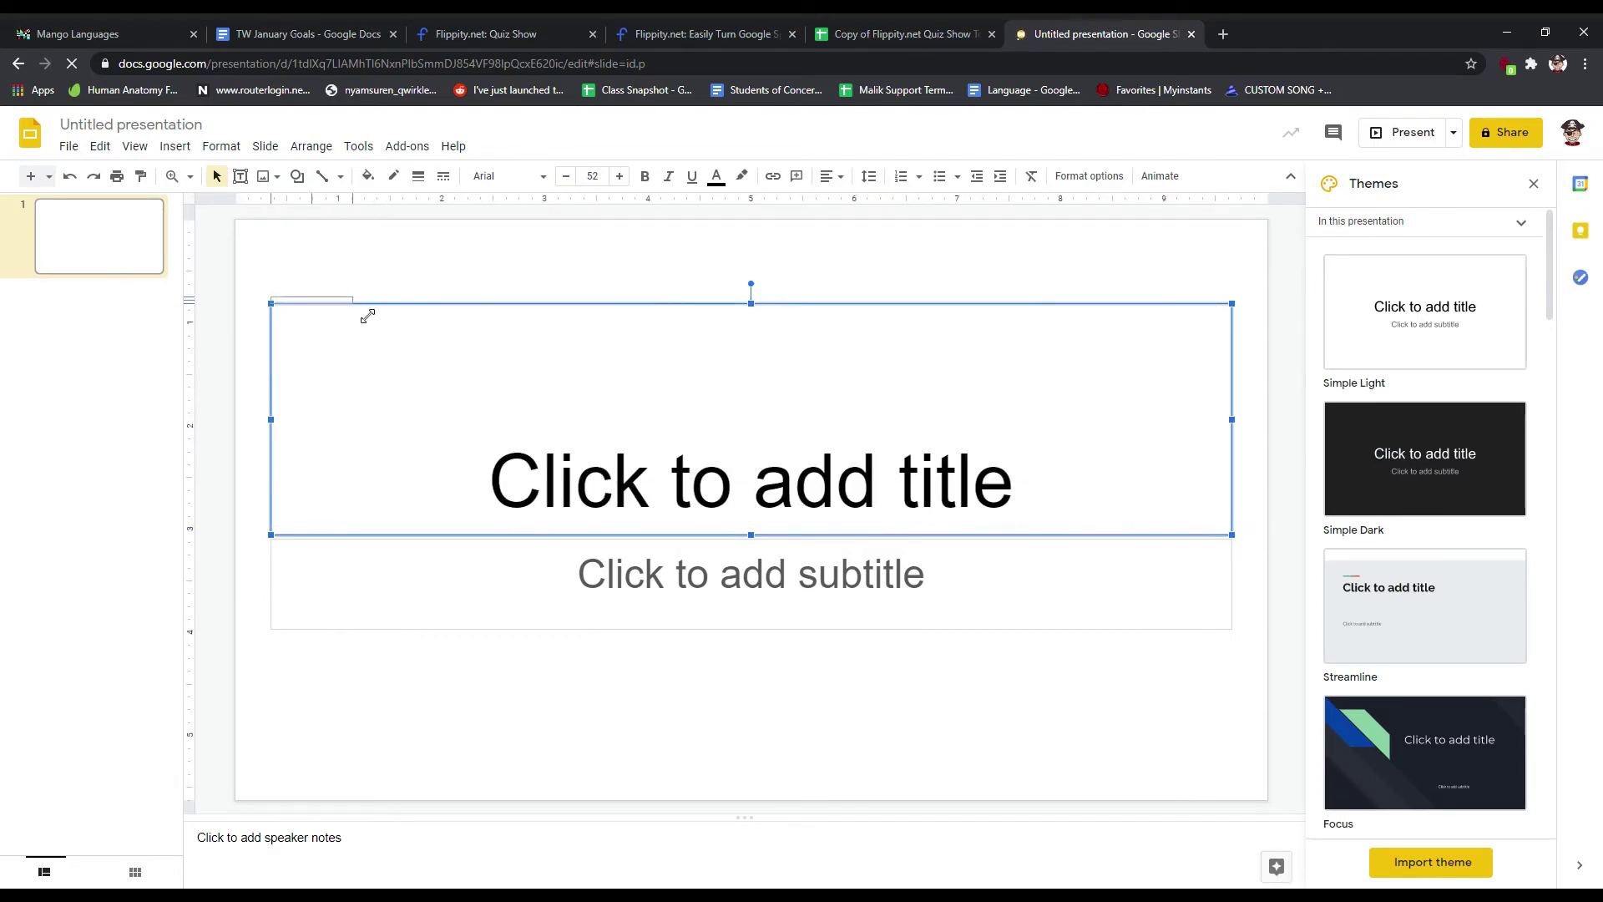
Step: Delete the title and subtitle placeholders from the first slide
{"action": "left_click_drag", "start_coordinate": [368, 315], "coordinate": [394, 350]}
{"action": "key", "text": "Delete"}
{"action": "left_click", "coordinate": [766, 587]}
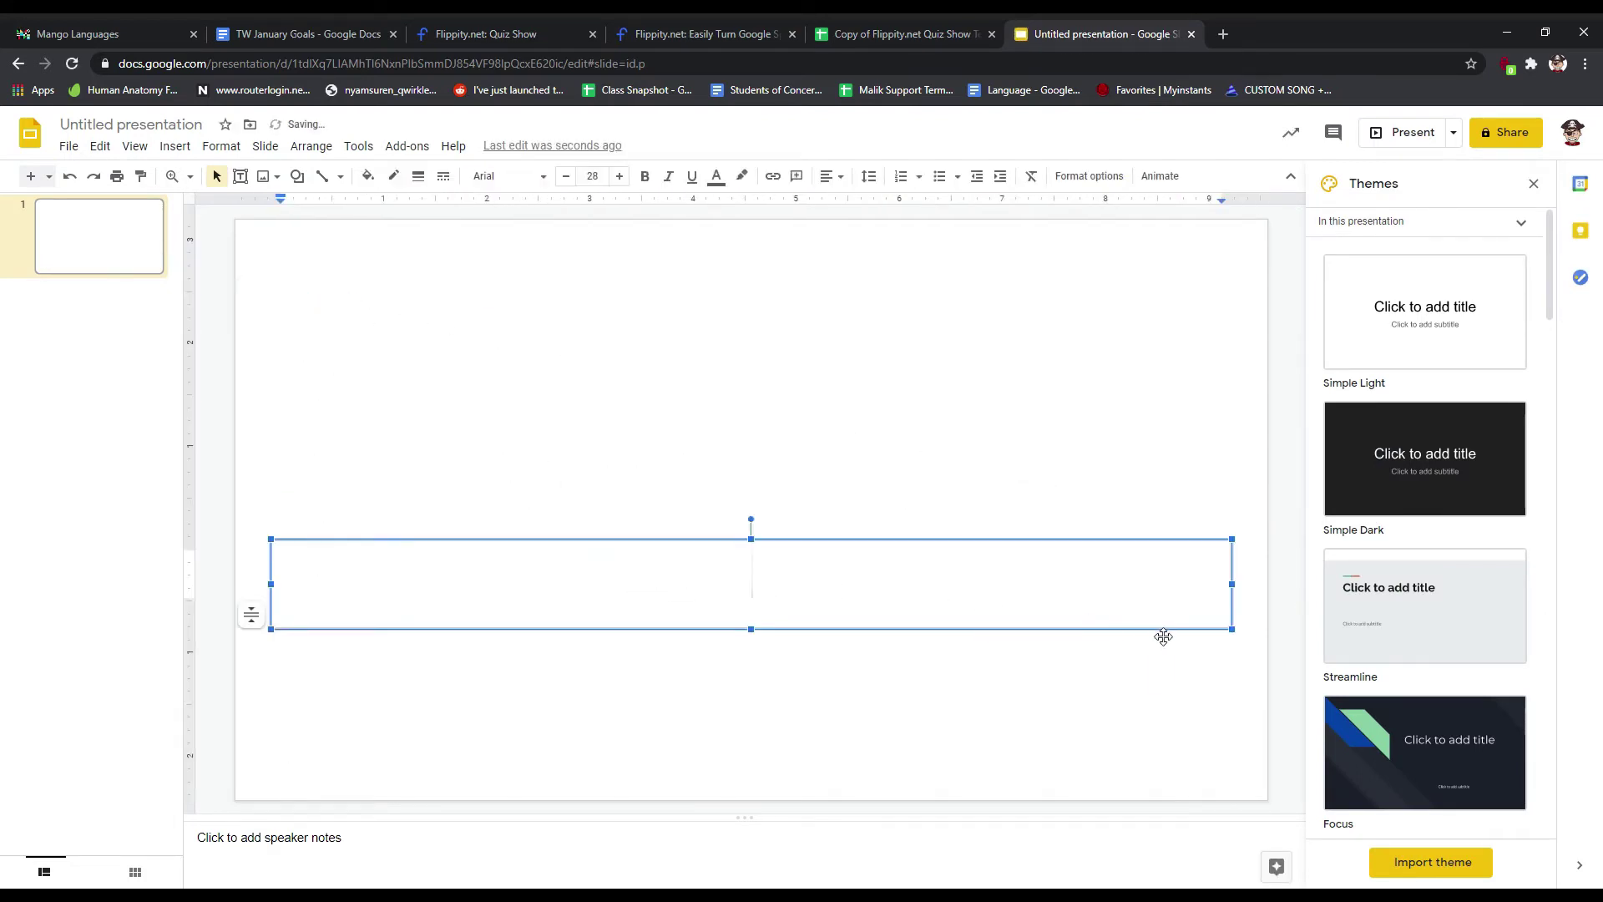
{"action": "left_click", "coordinate": [1233, 632]}
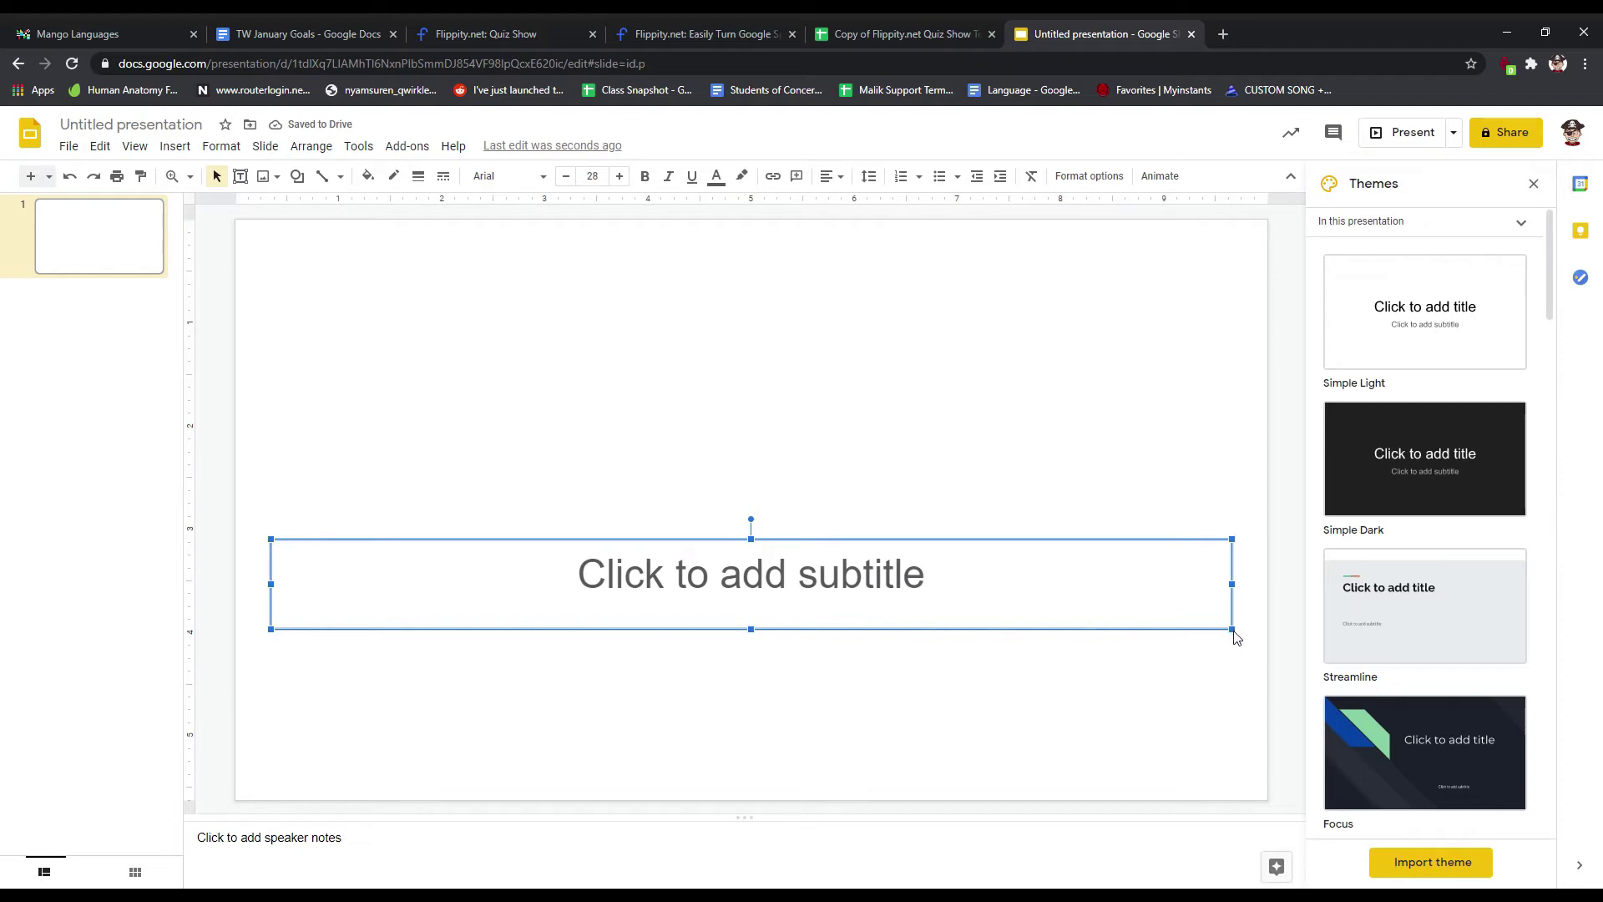
{"action": "left_click_drag", "start_coordinate": [270, 539], "coordinate": [313, 573]}
{"action": "key", "text": "Delete"}
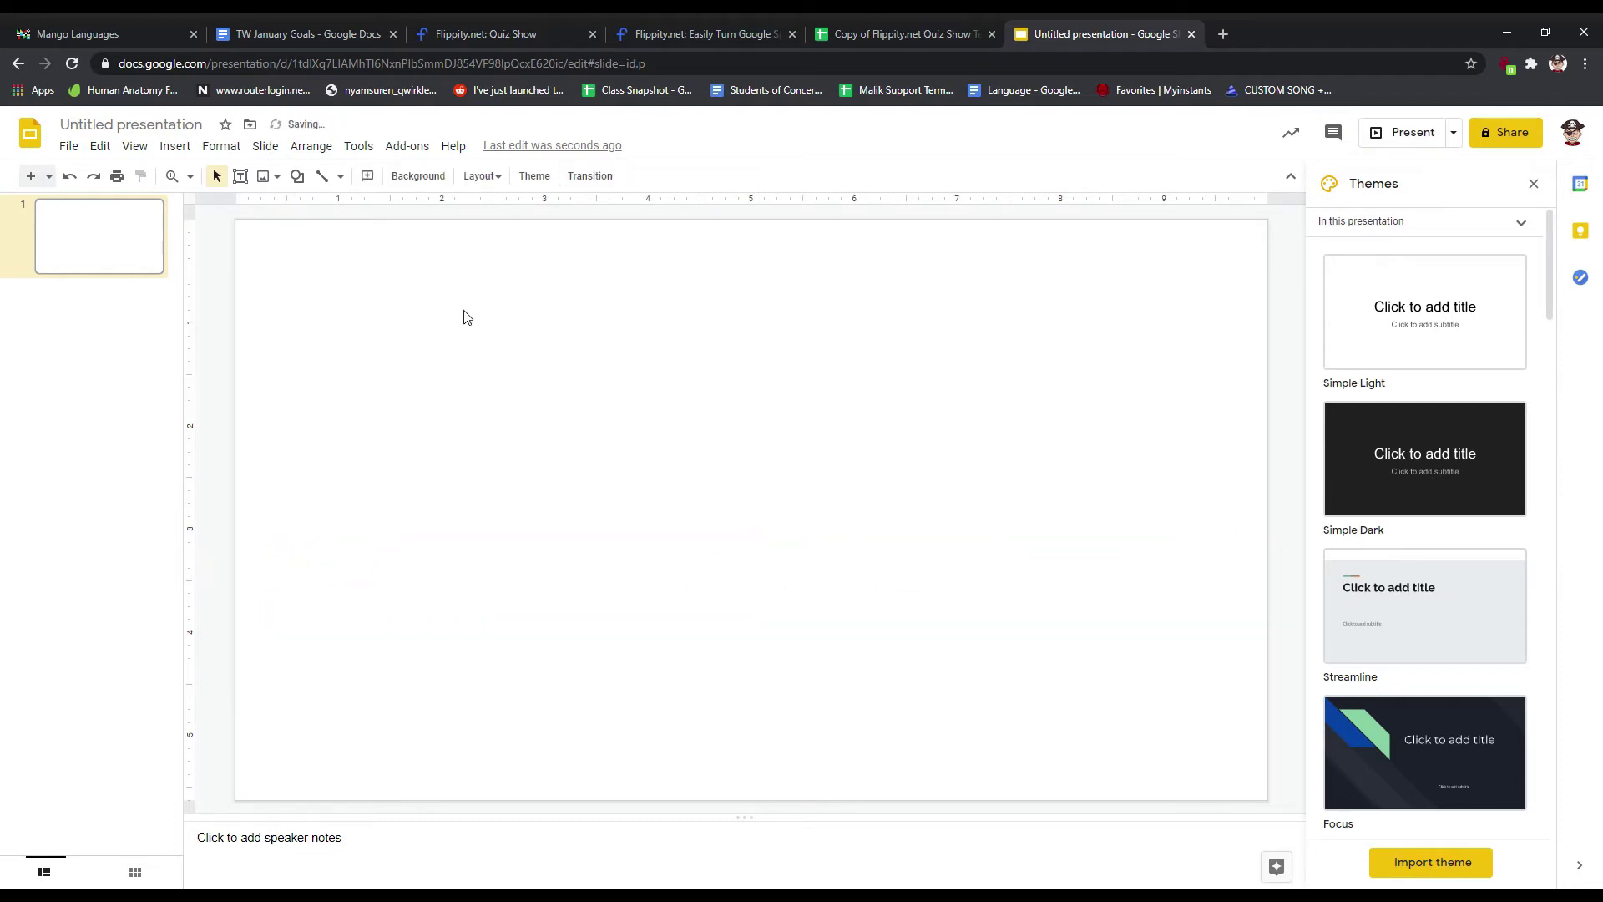
Step: Name the presentation January 25th
{"action": "left_click", "coordinate": [151, 132]}
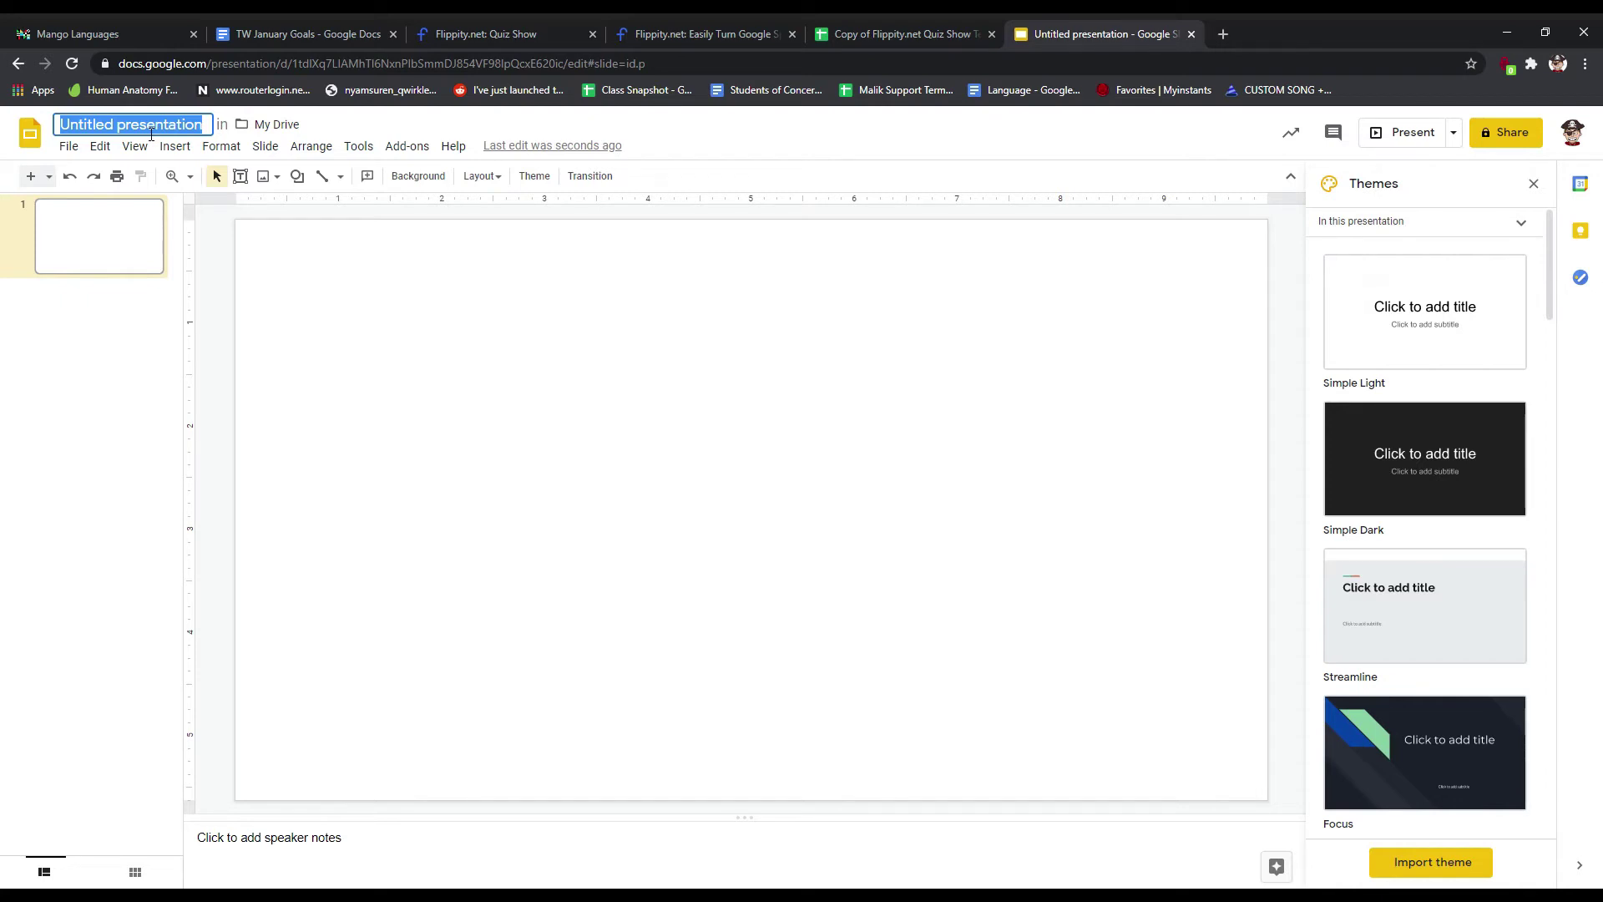
{"action": "type", "text": "Jan"}
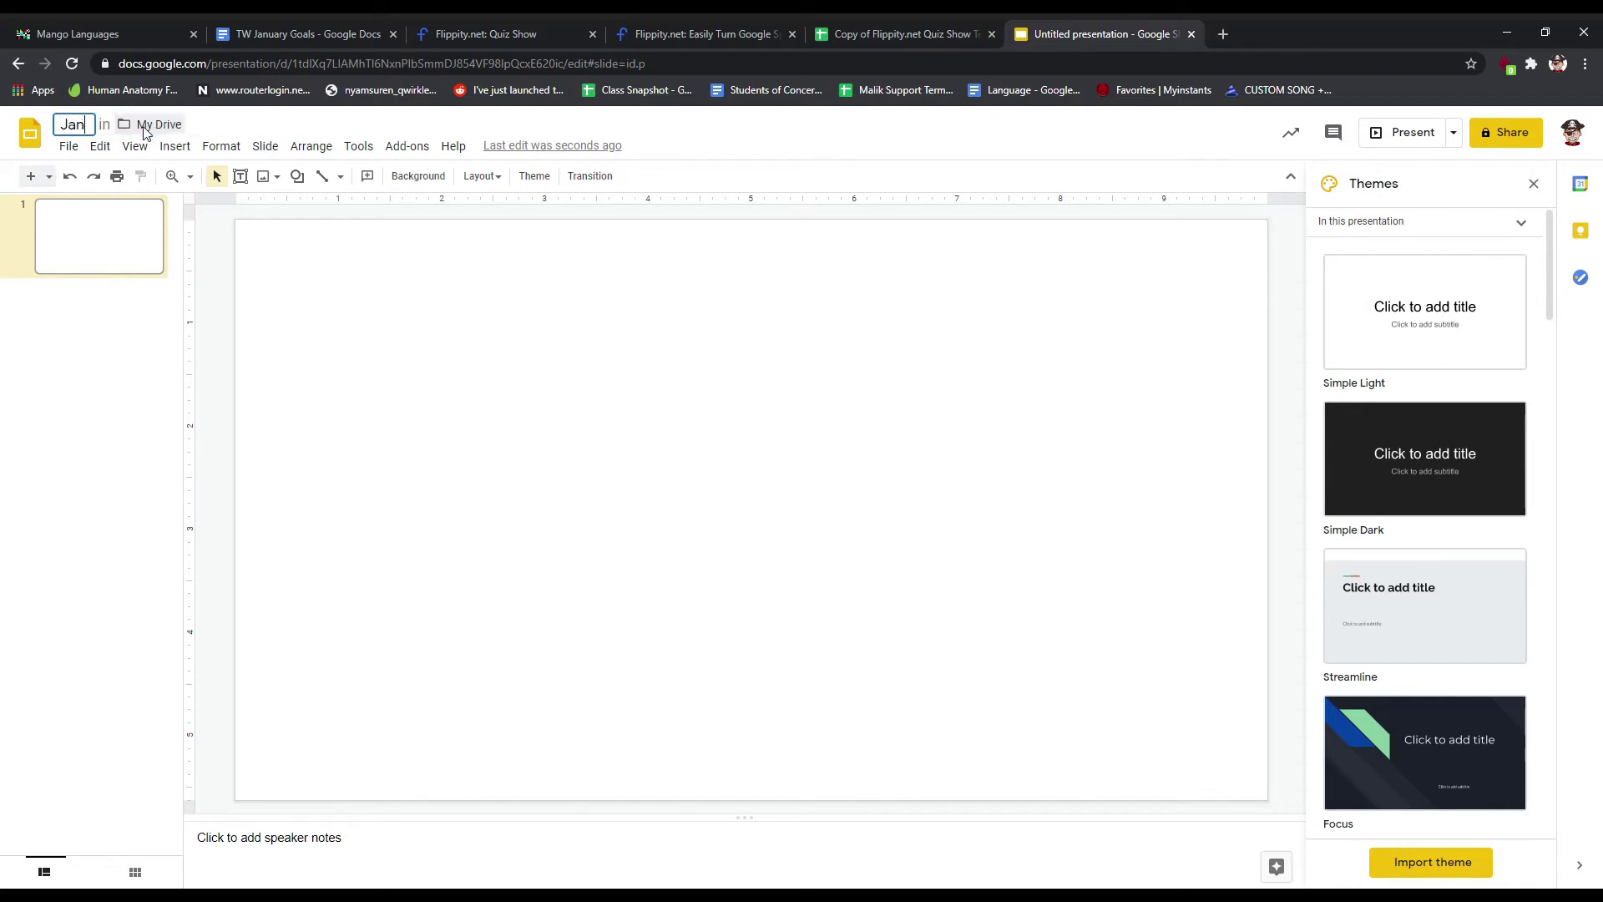
{"action": "type", "text": "uary 25th"}
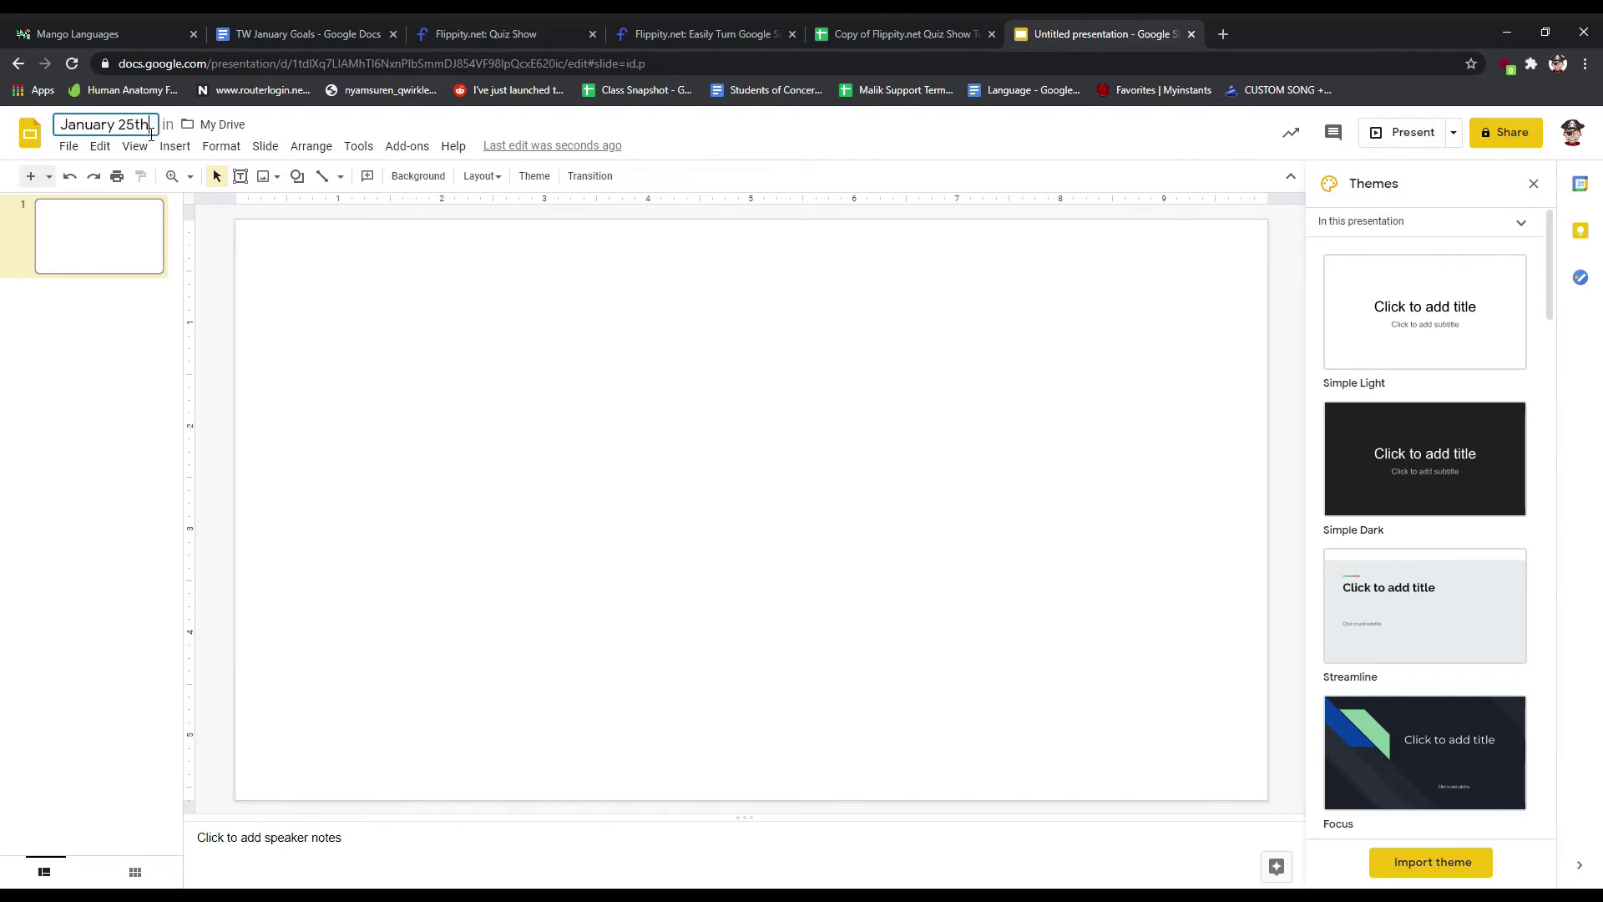
{"action": "left_click", "coordinate": [410, 309]}
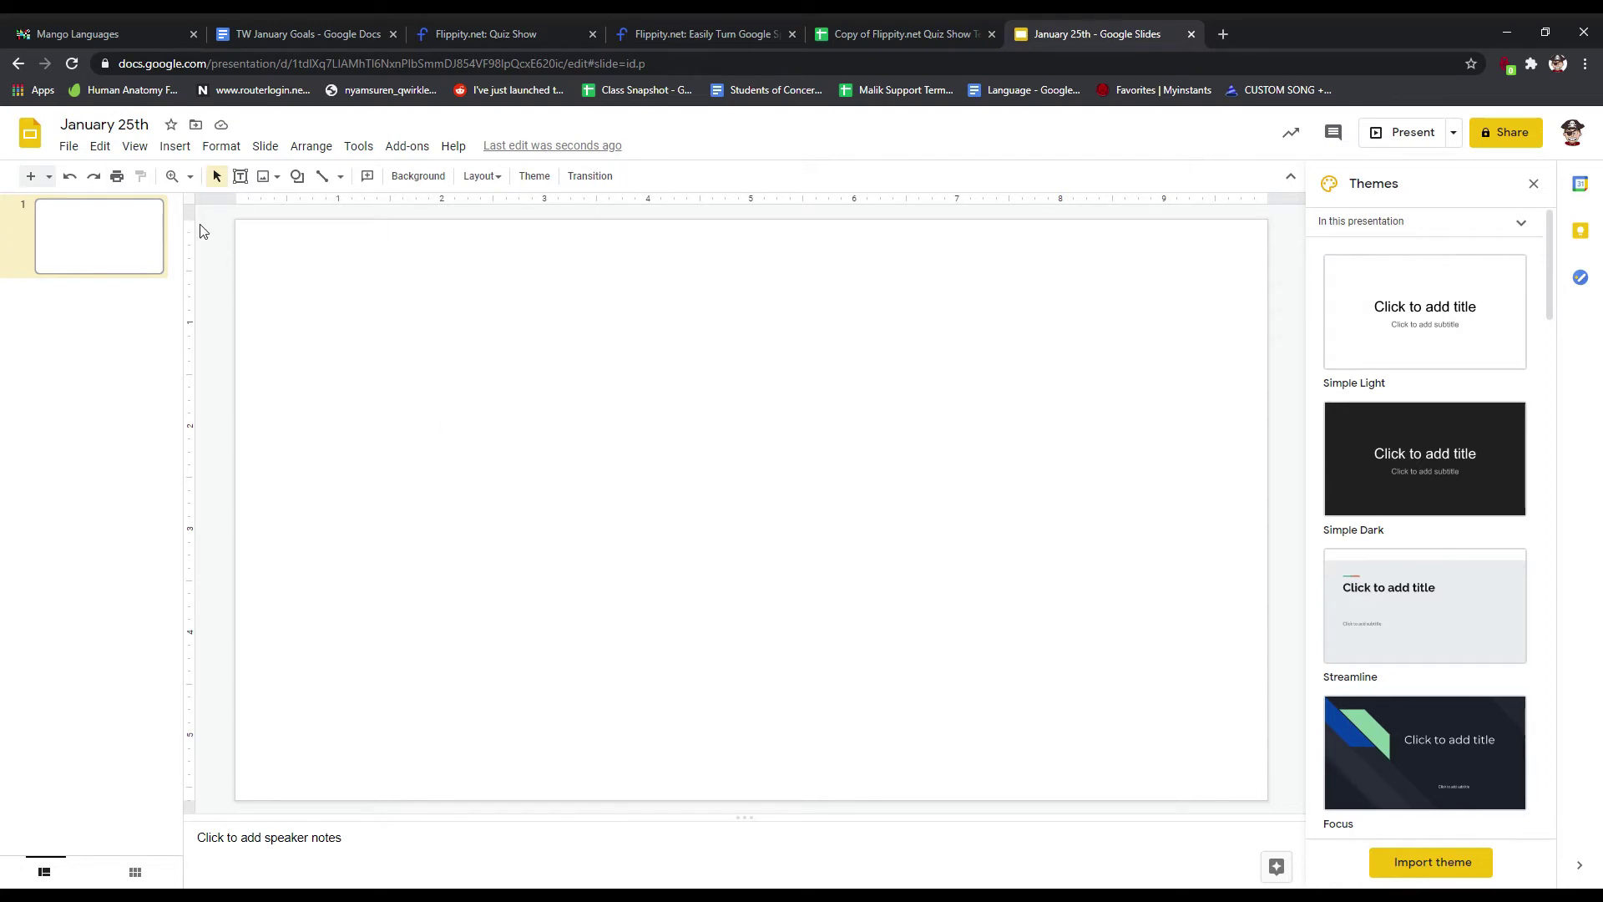
{"action": "left_click", "coordinate": [240, 176]}
Step: Draw a text box in the upper slide area and type 'Jeopardy!' at 140-point size
{"action": "left_click_drag", "start_coordinate": [256, 251], "coordinate": [933, 426]}
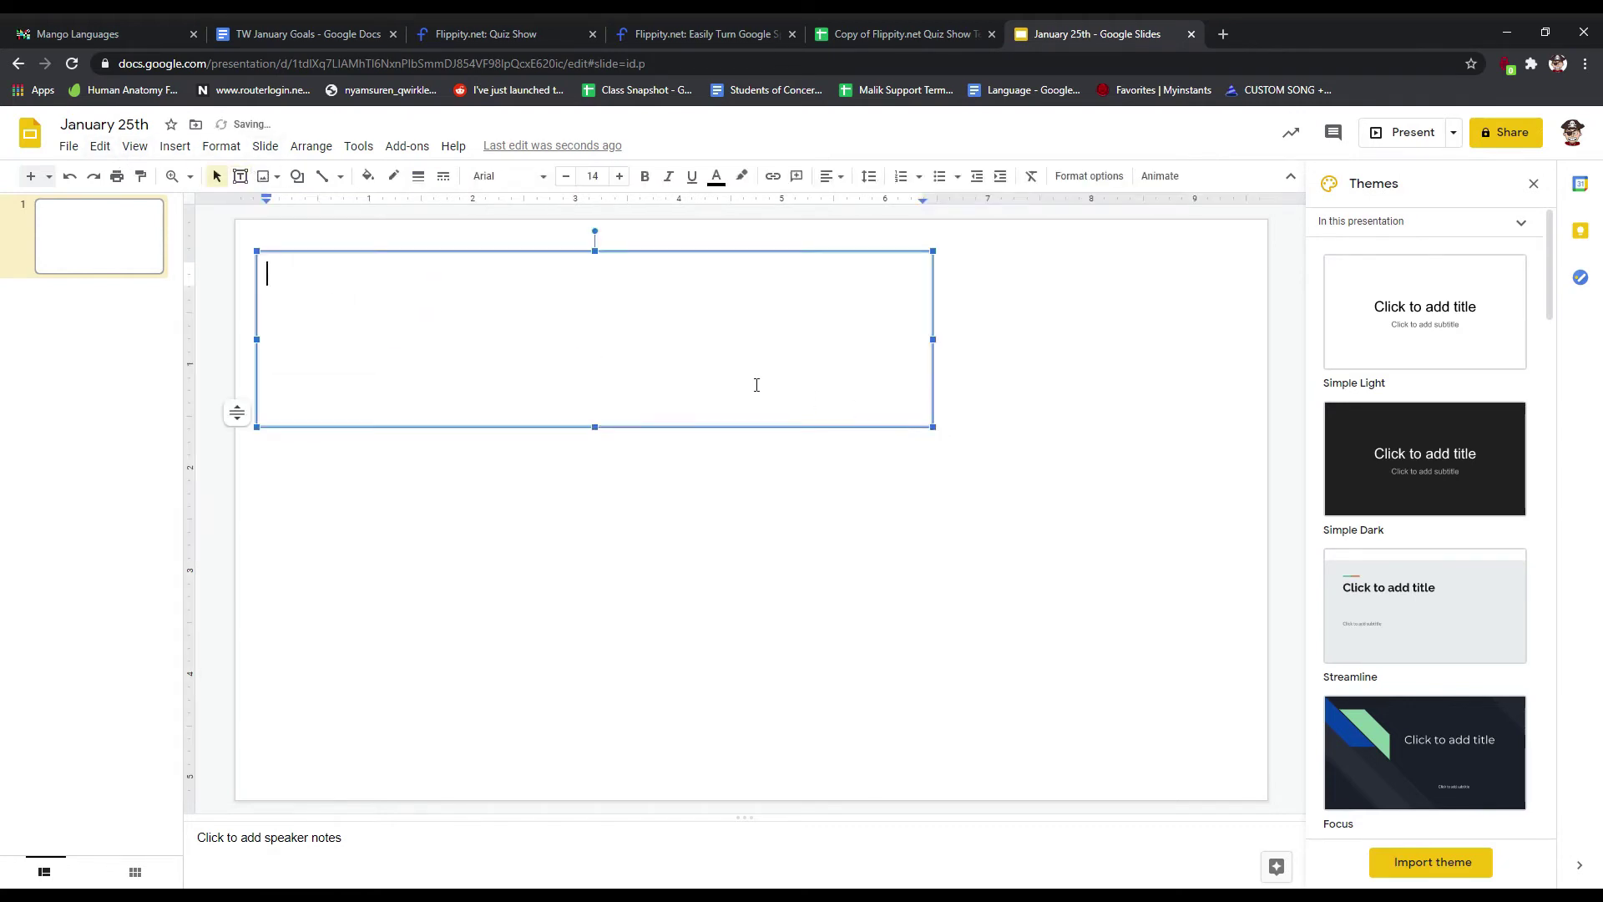
{"action": "left_click", "coordinate": [592, 176]}
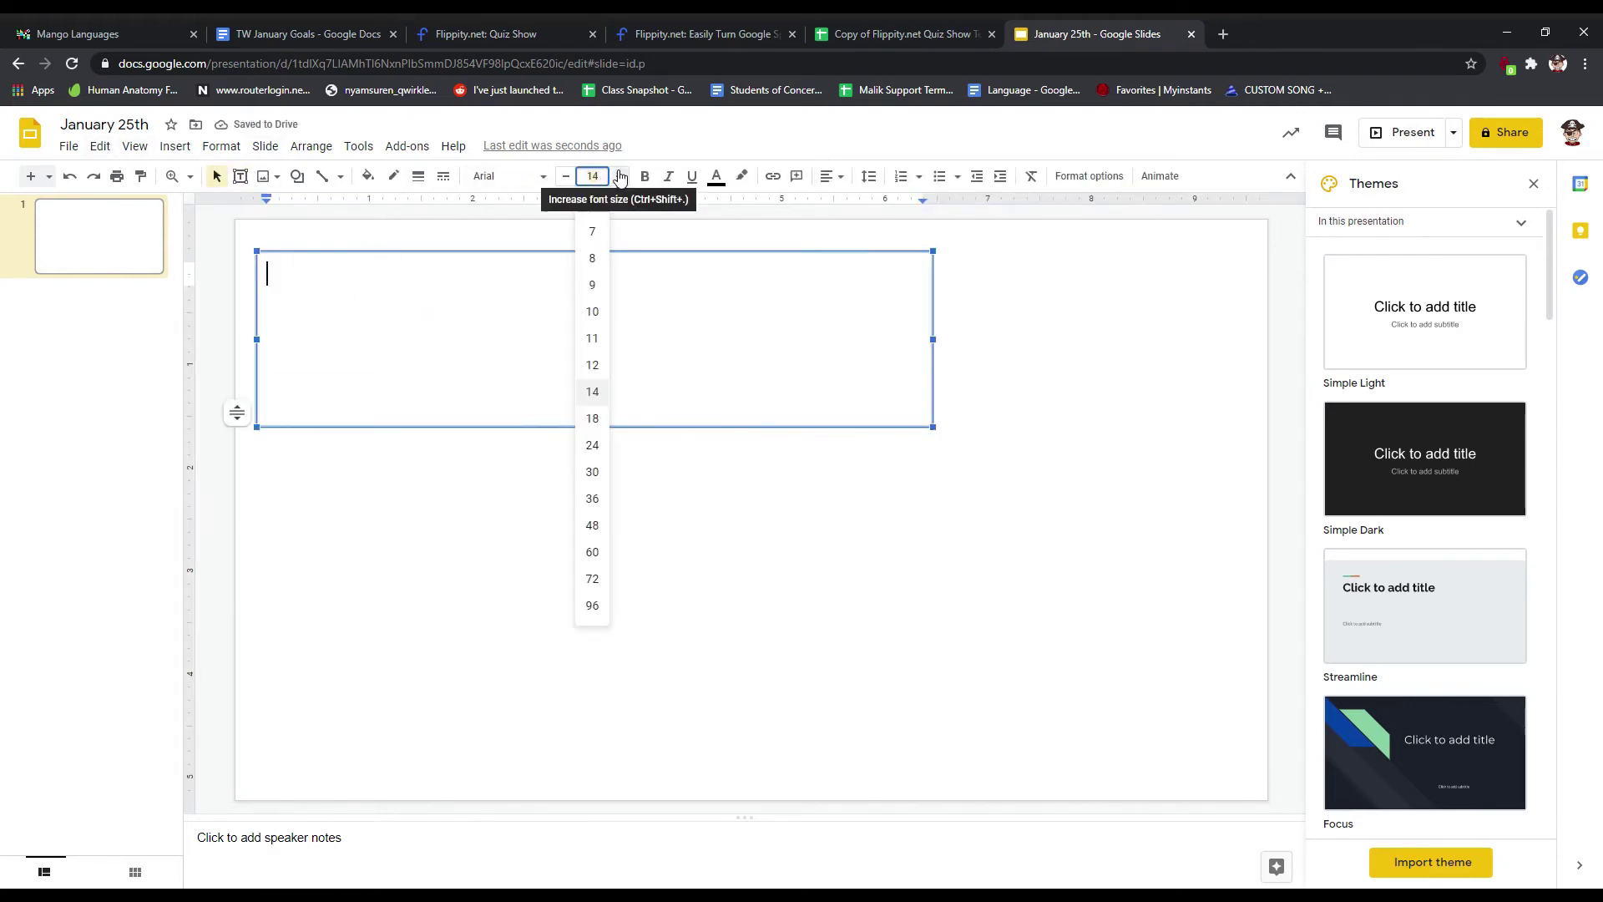
{"action": "type", "text": "0"}
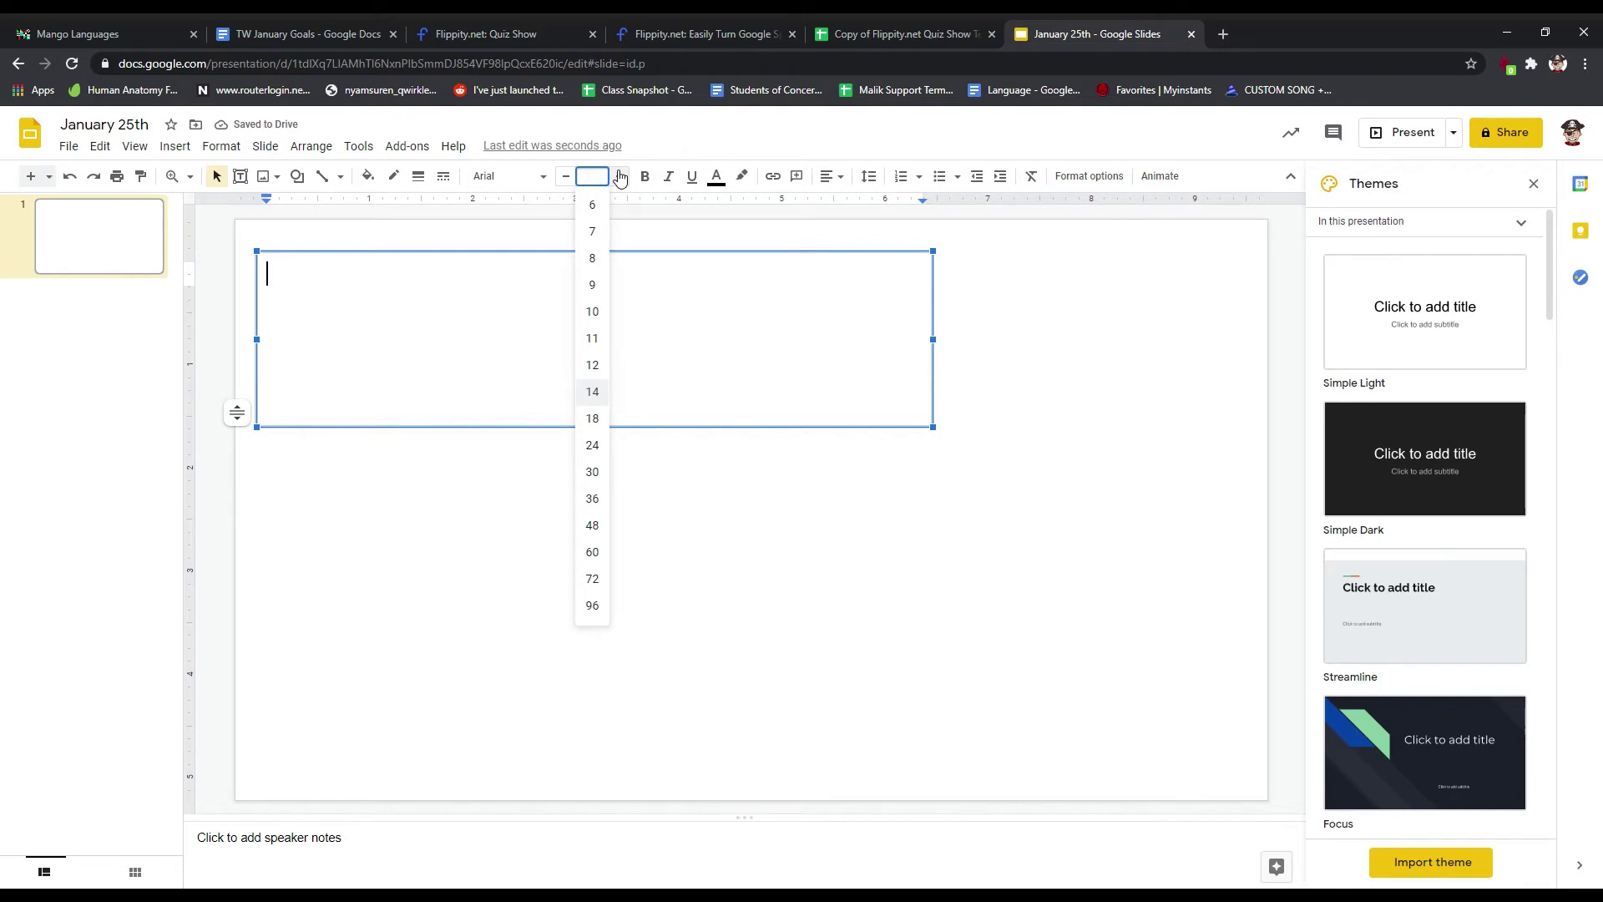
{"action": "key", "text": "Return"}
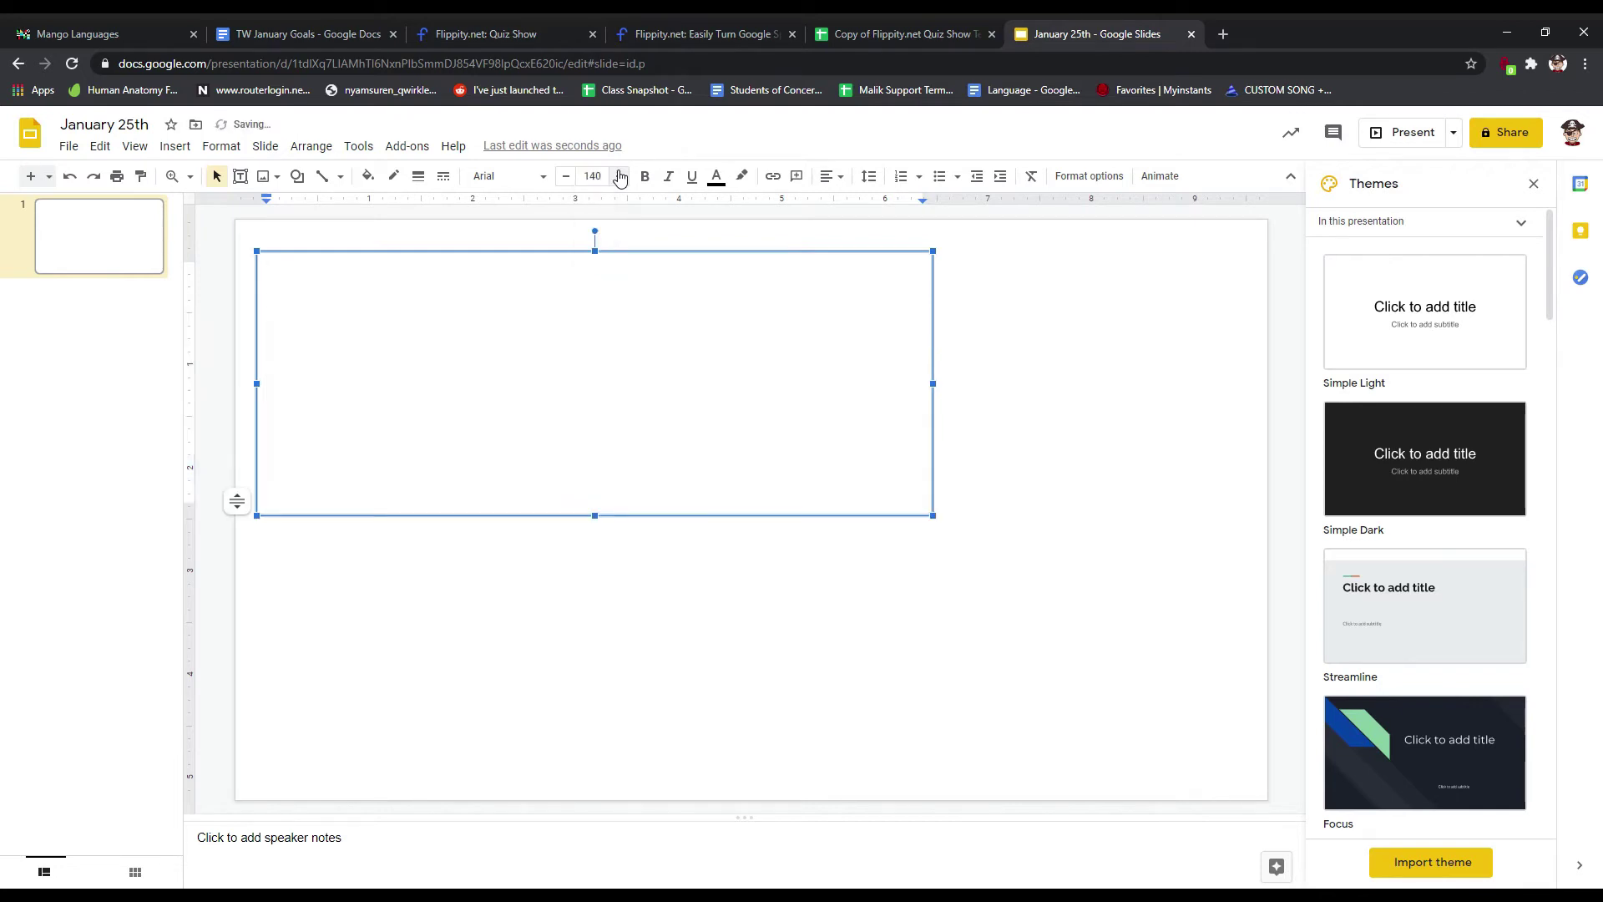
{"action": "type", "text": "Jeopas"}
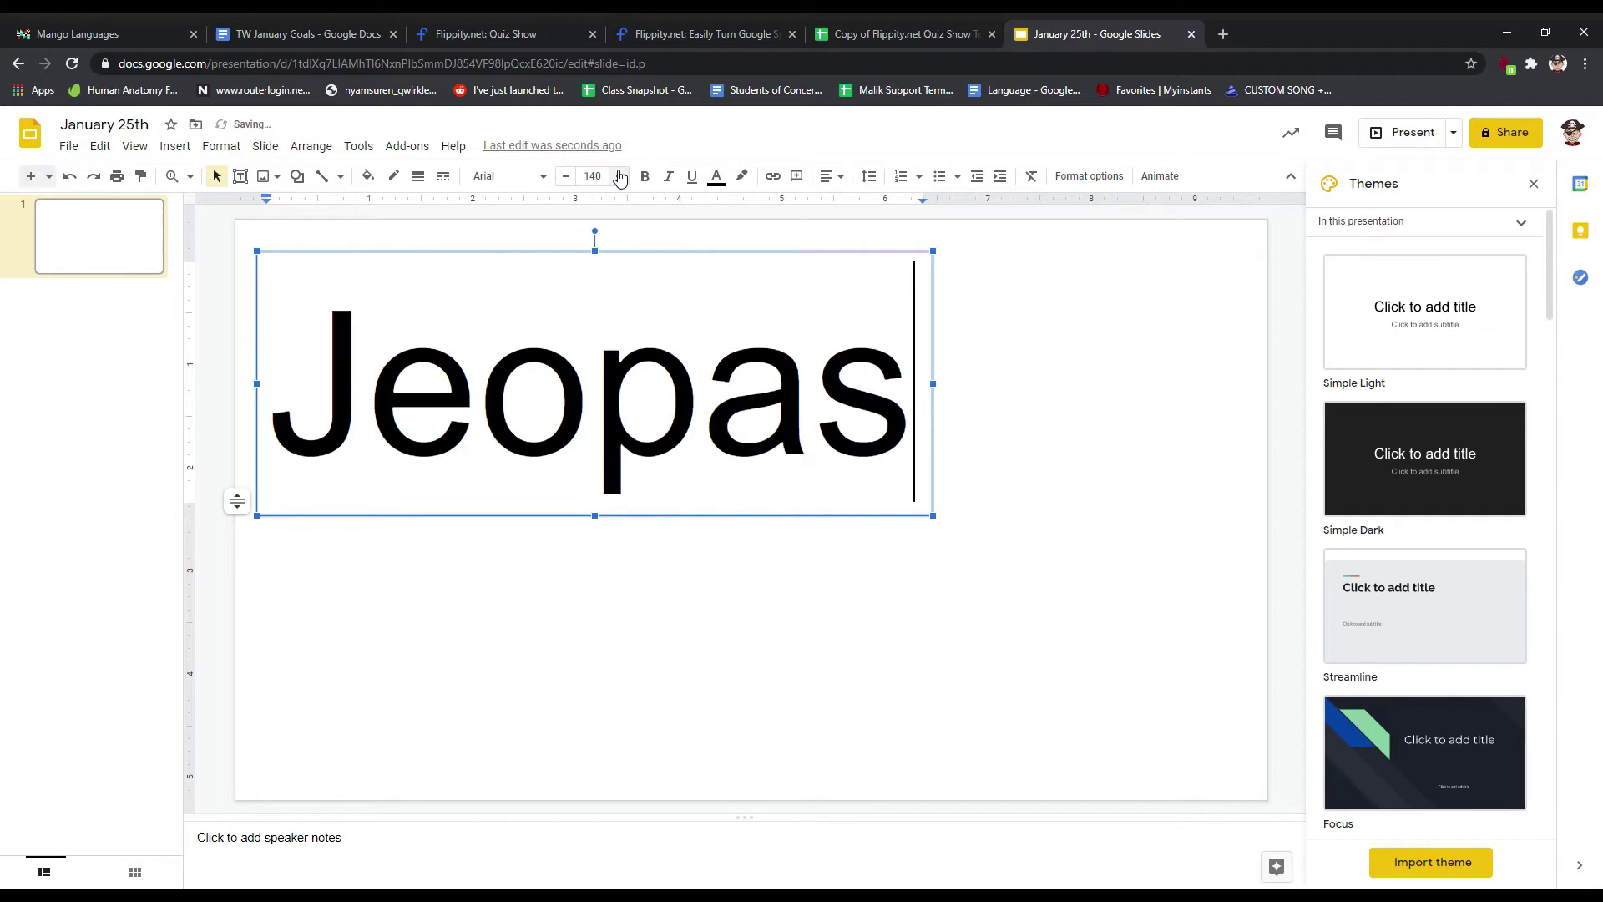
{"action": "key", "text": "BackSpace"}
{"action": "type", "text": "rdy!"}
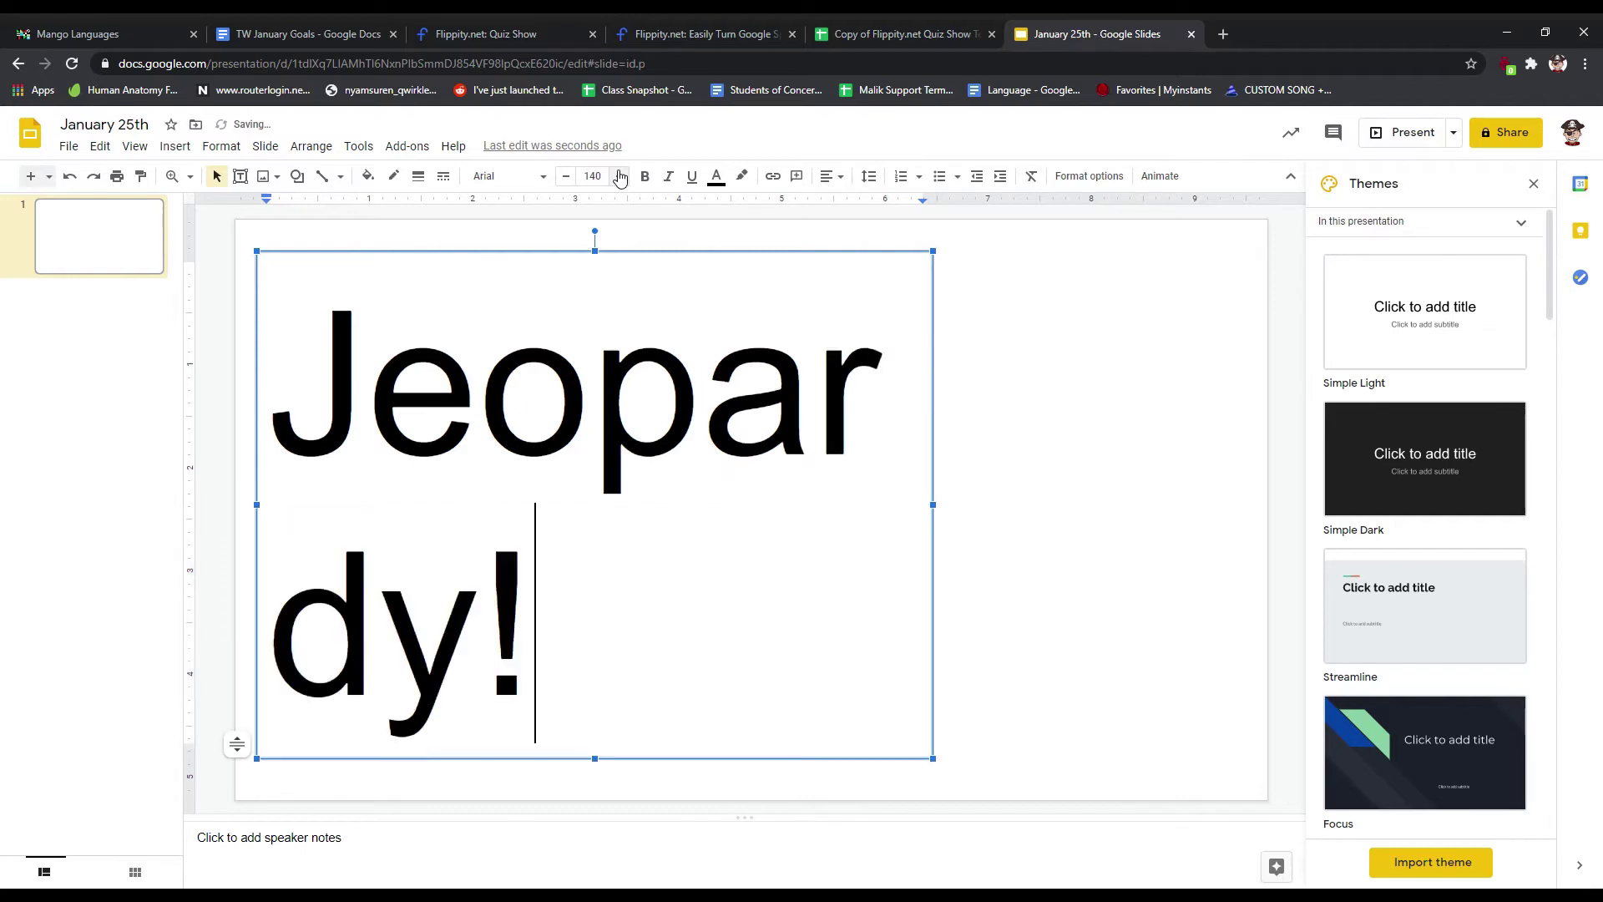
{"action": "key", "text": "Escape"}
{"action": "key", "text": "Escape"}
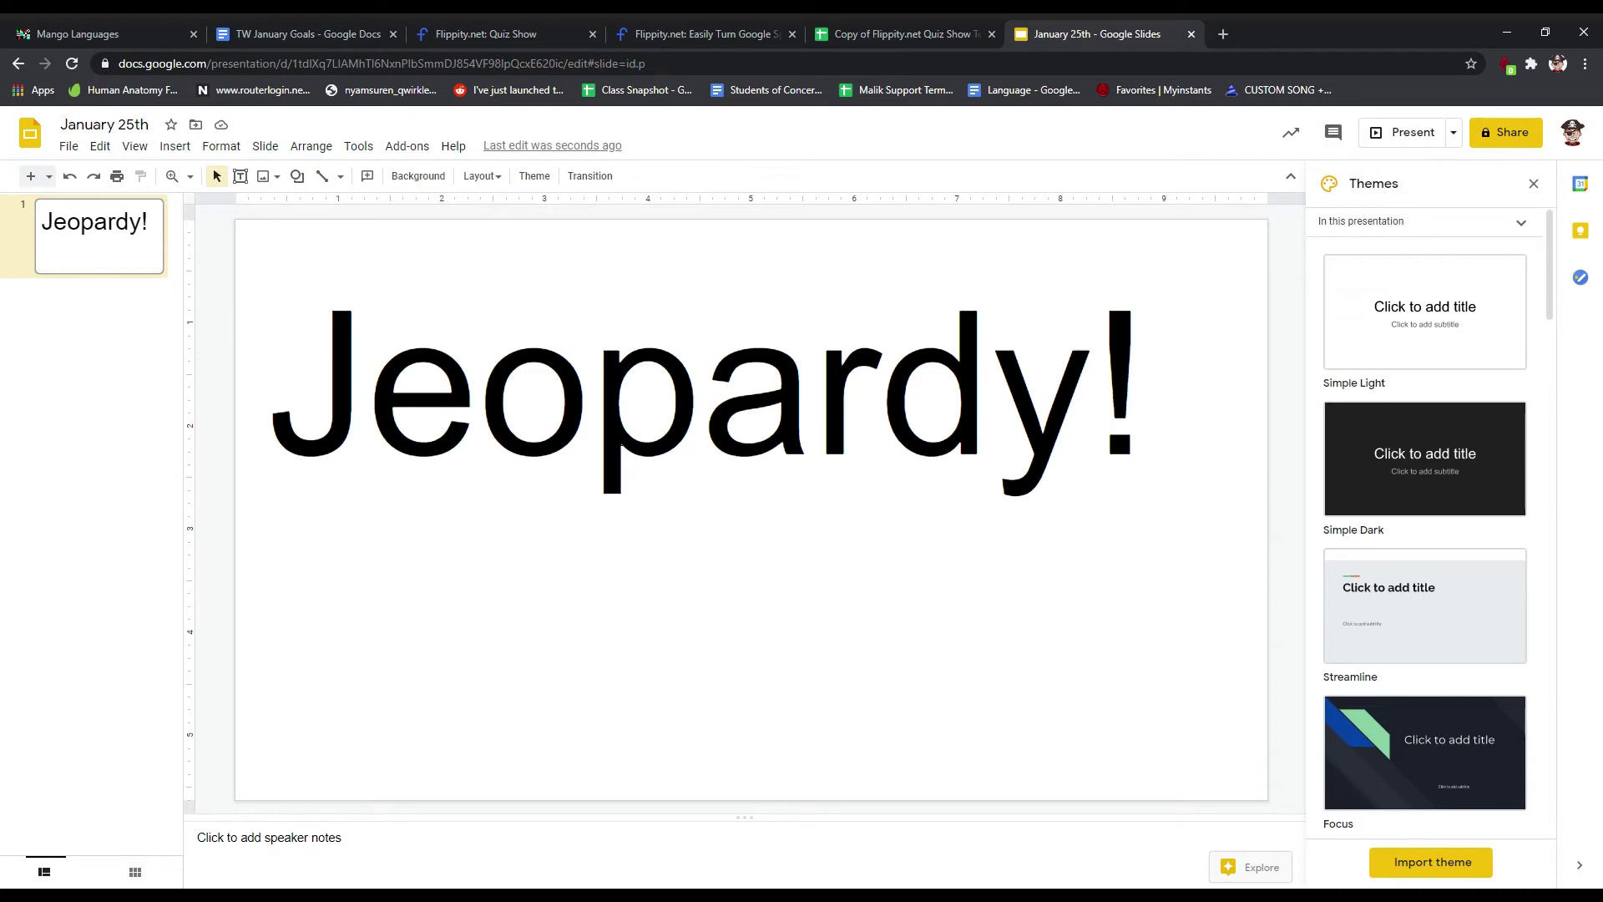
{"action": "left_click", "coordinate": [174, 146]}
Step: Insert a web 'question mark' image and drag it to the bottom centre below the title
{"action": "mouse_move", "coordinate": [200, 178]}
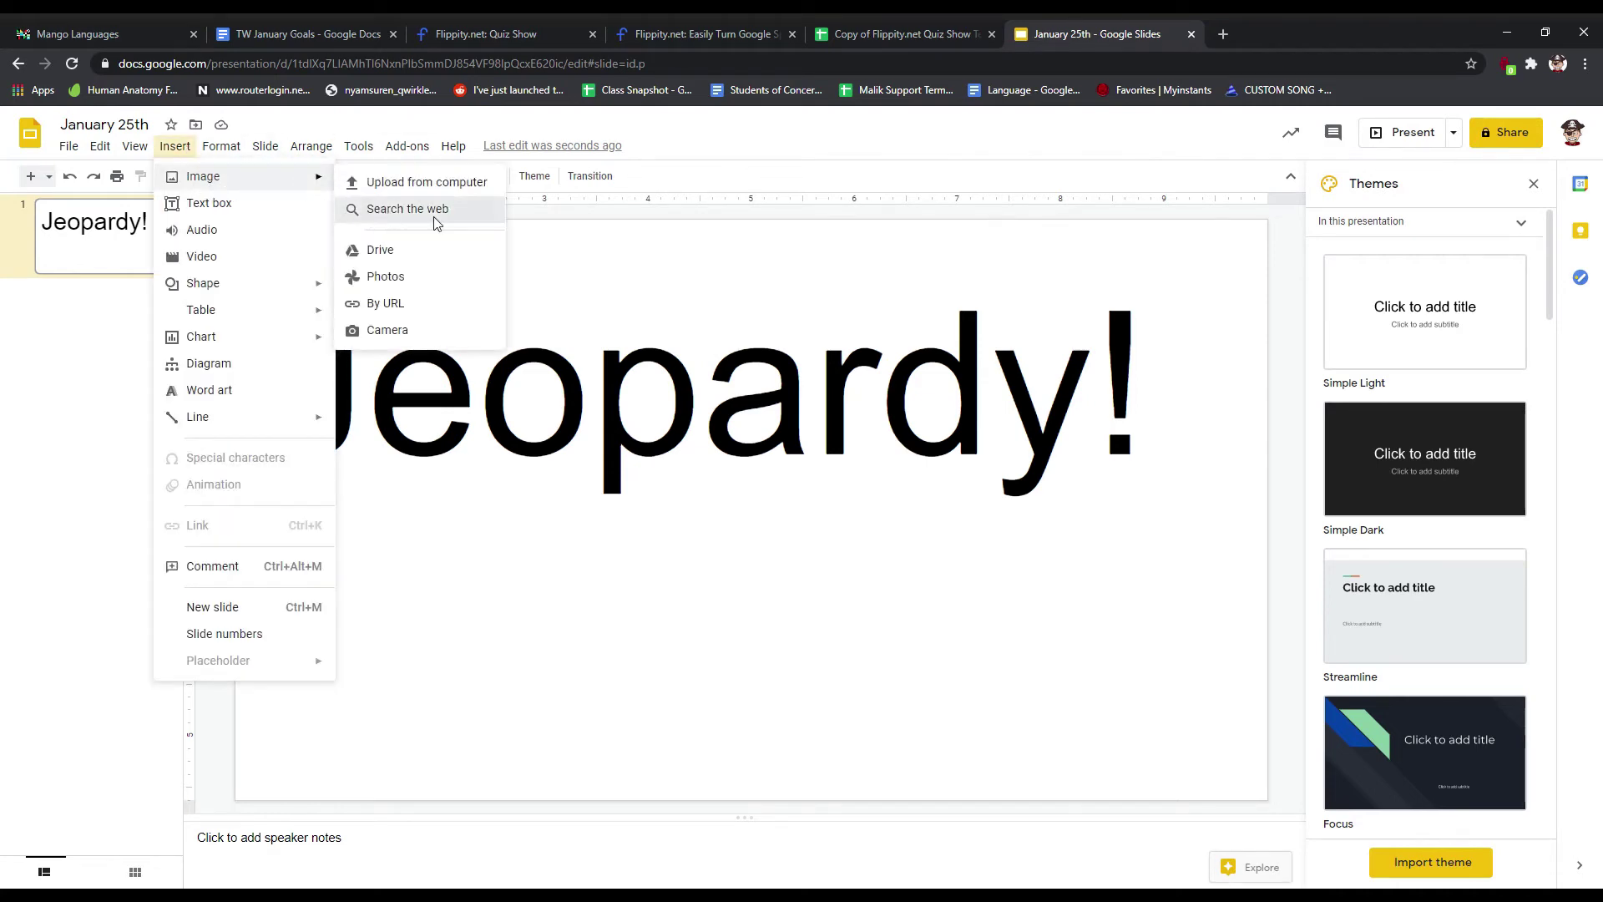
{"action": "left_click", "coordinate": [381, 210]}
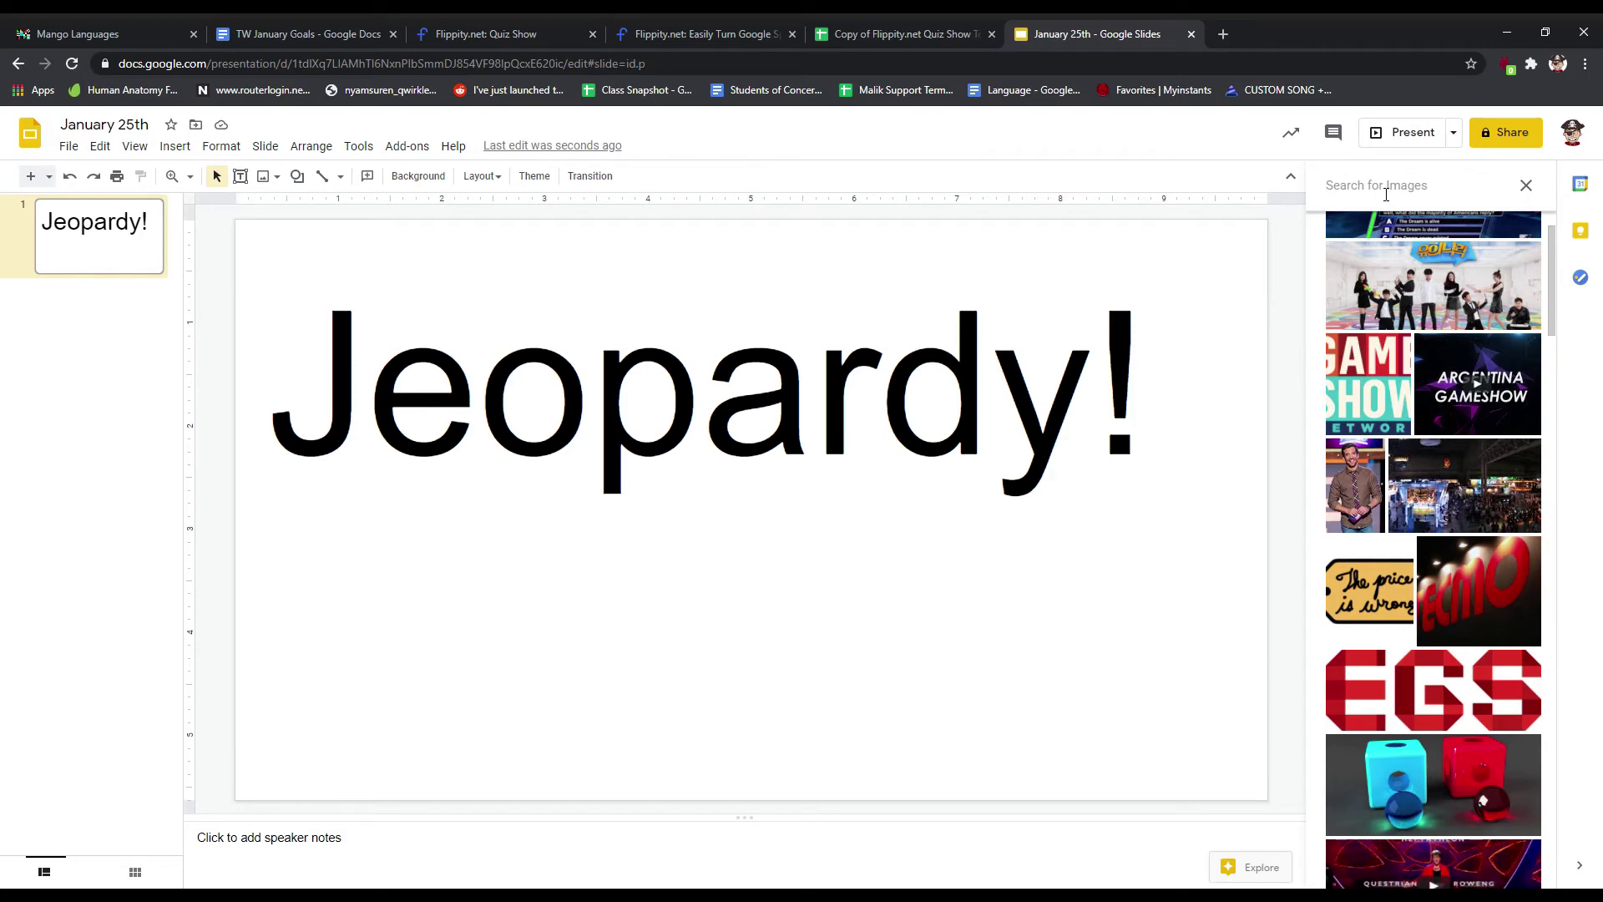
{"action": "type", "text": "question mark"}
{"action": "key", "text": "Return"}
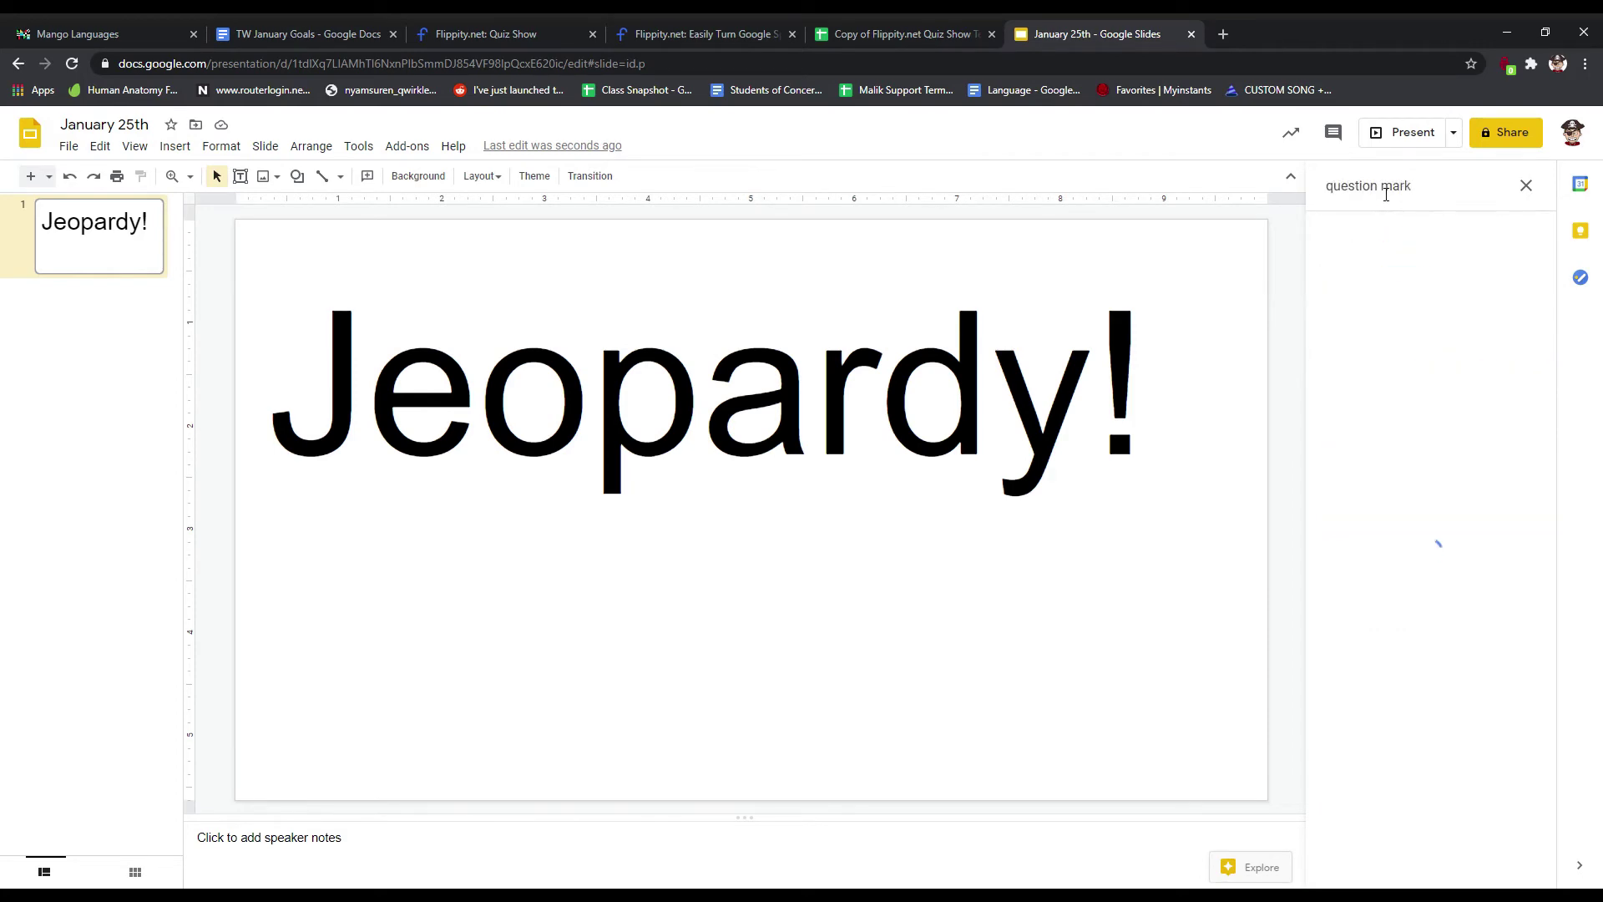
{"action": "left_click", "coordinate": [1418, 317]}
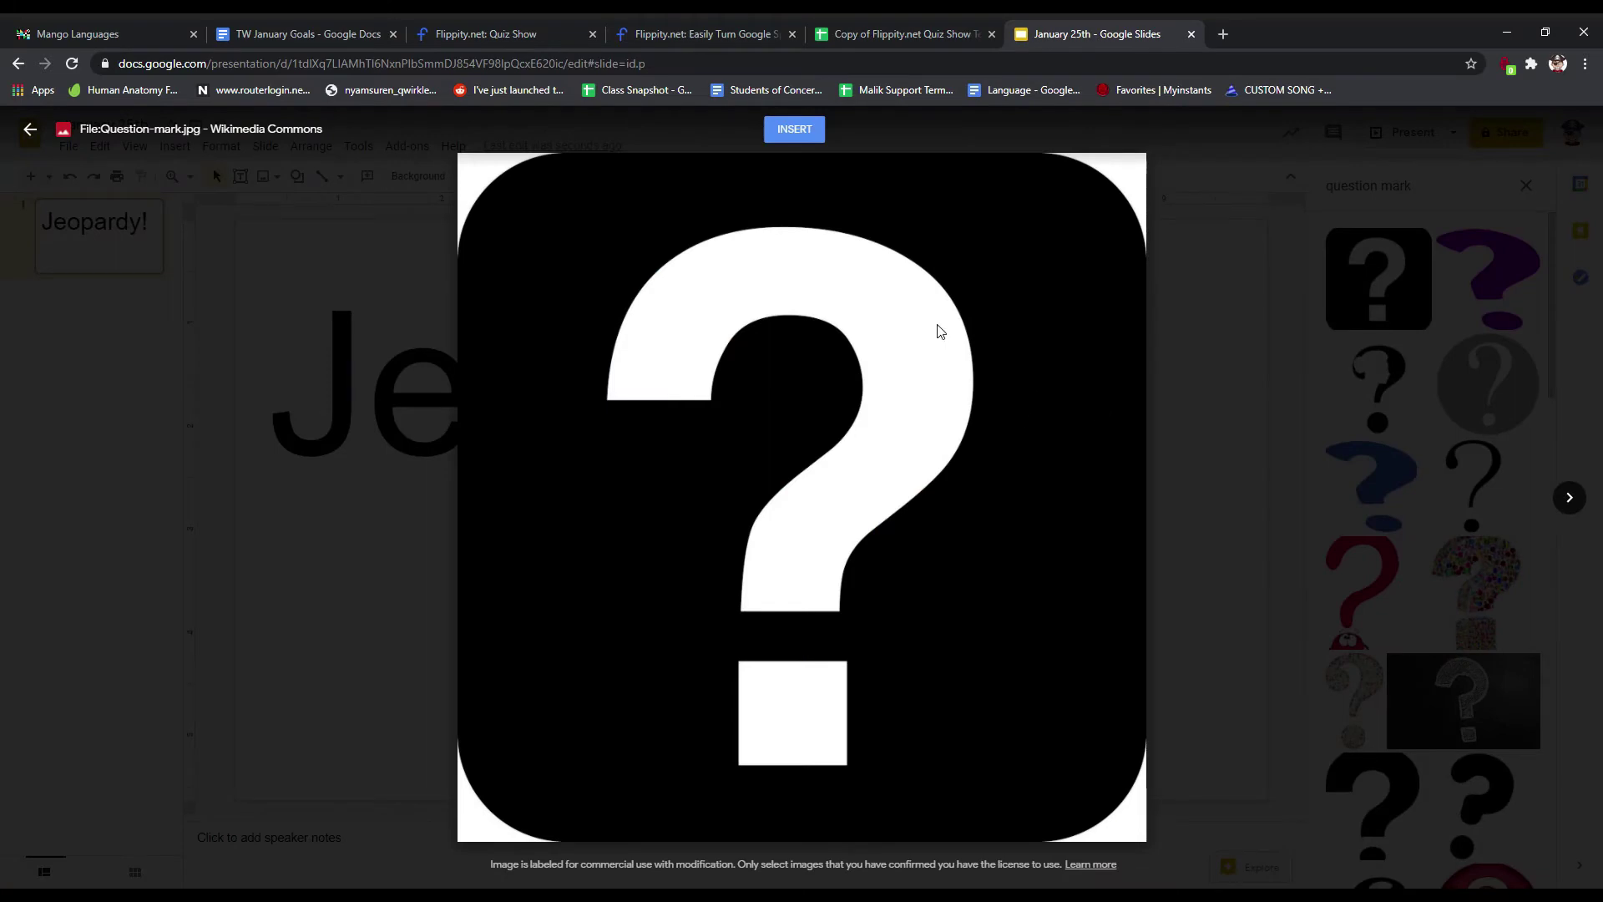
{"action": "left_click", "coordinate": [804, 137]}
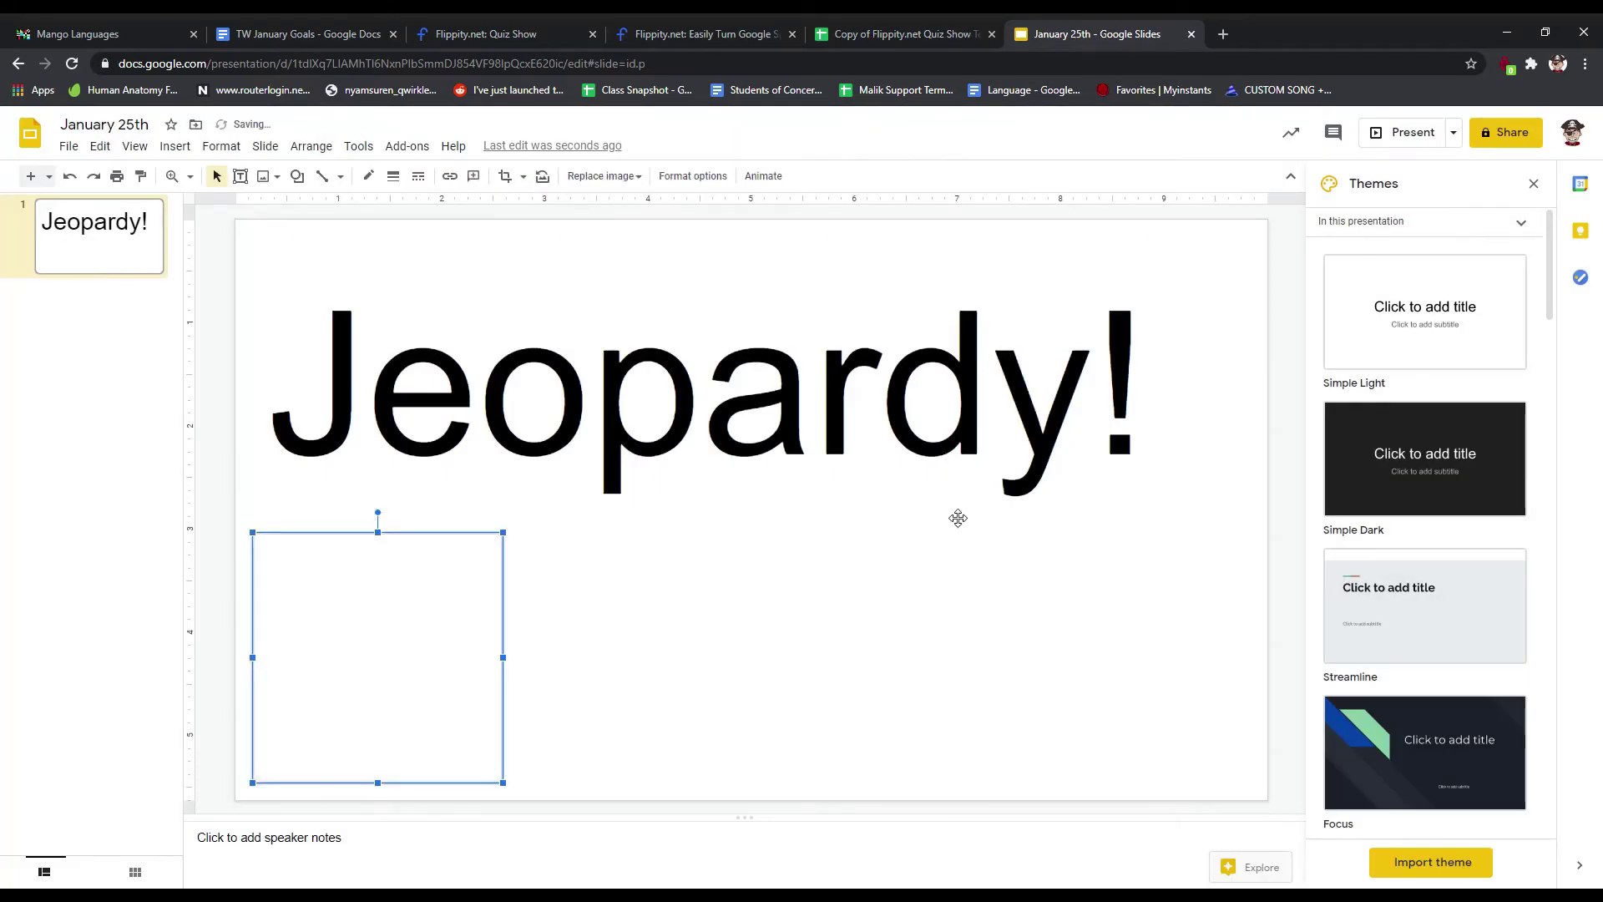
{"action": "left_click_drag", "start_coordinate": [376, 615], "coordinate": [730, 629]}
{"action": "left_click", "coordinate": [991, 632]}
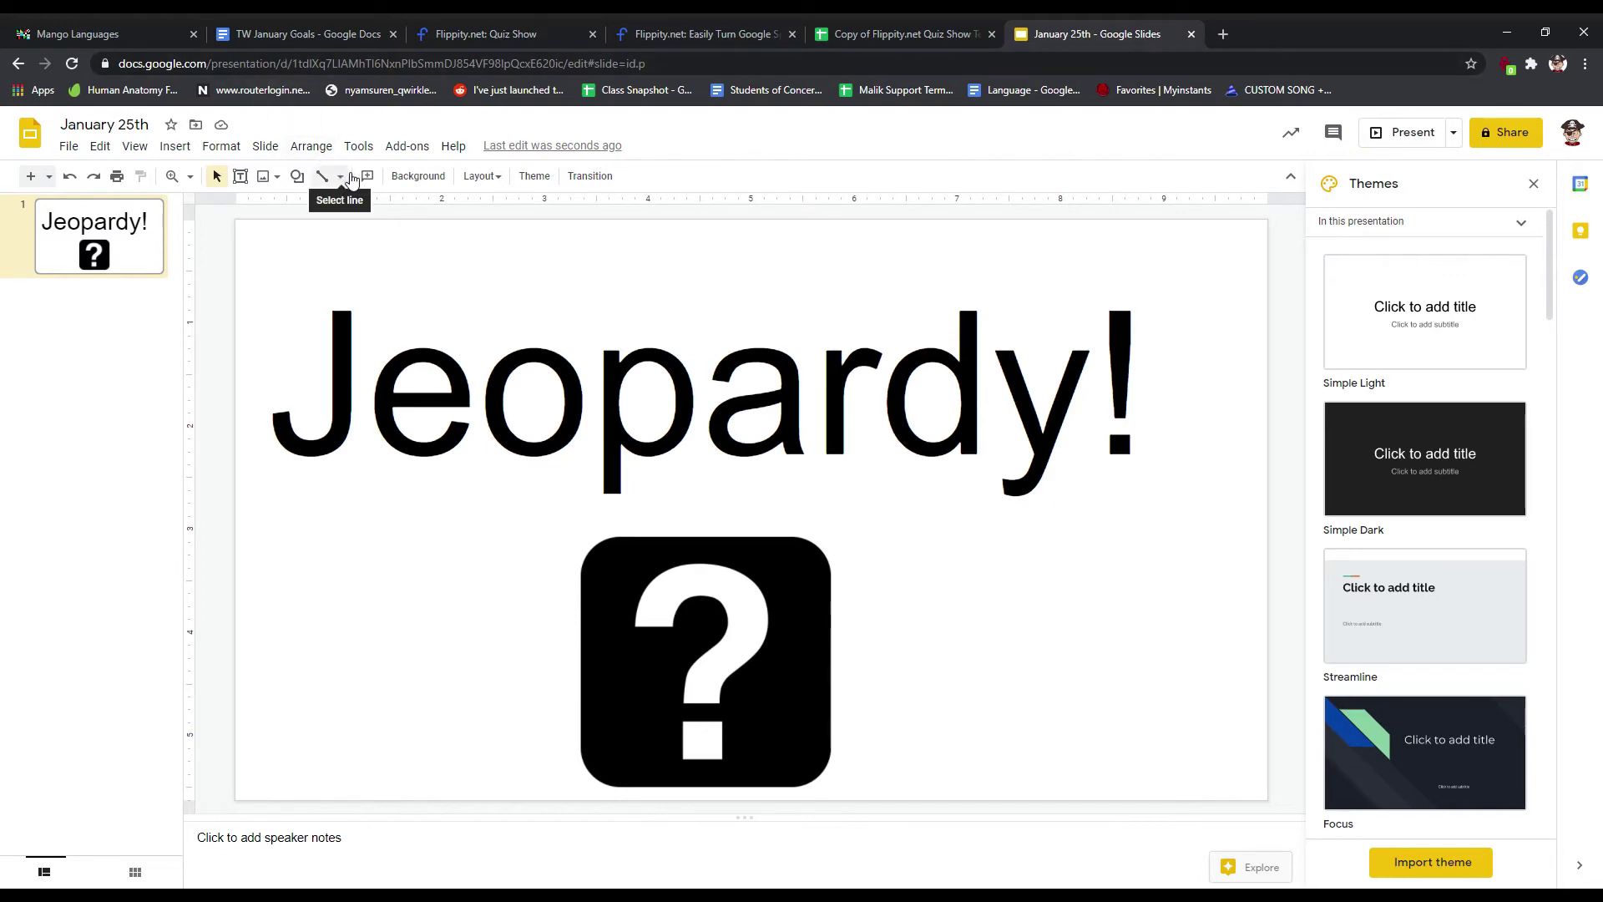
Step: Draw a plain rectangle over the question-mark image
{"action": "left_click", "coordinate": [298, 180]}
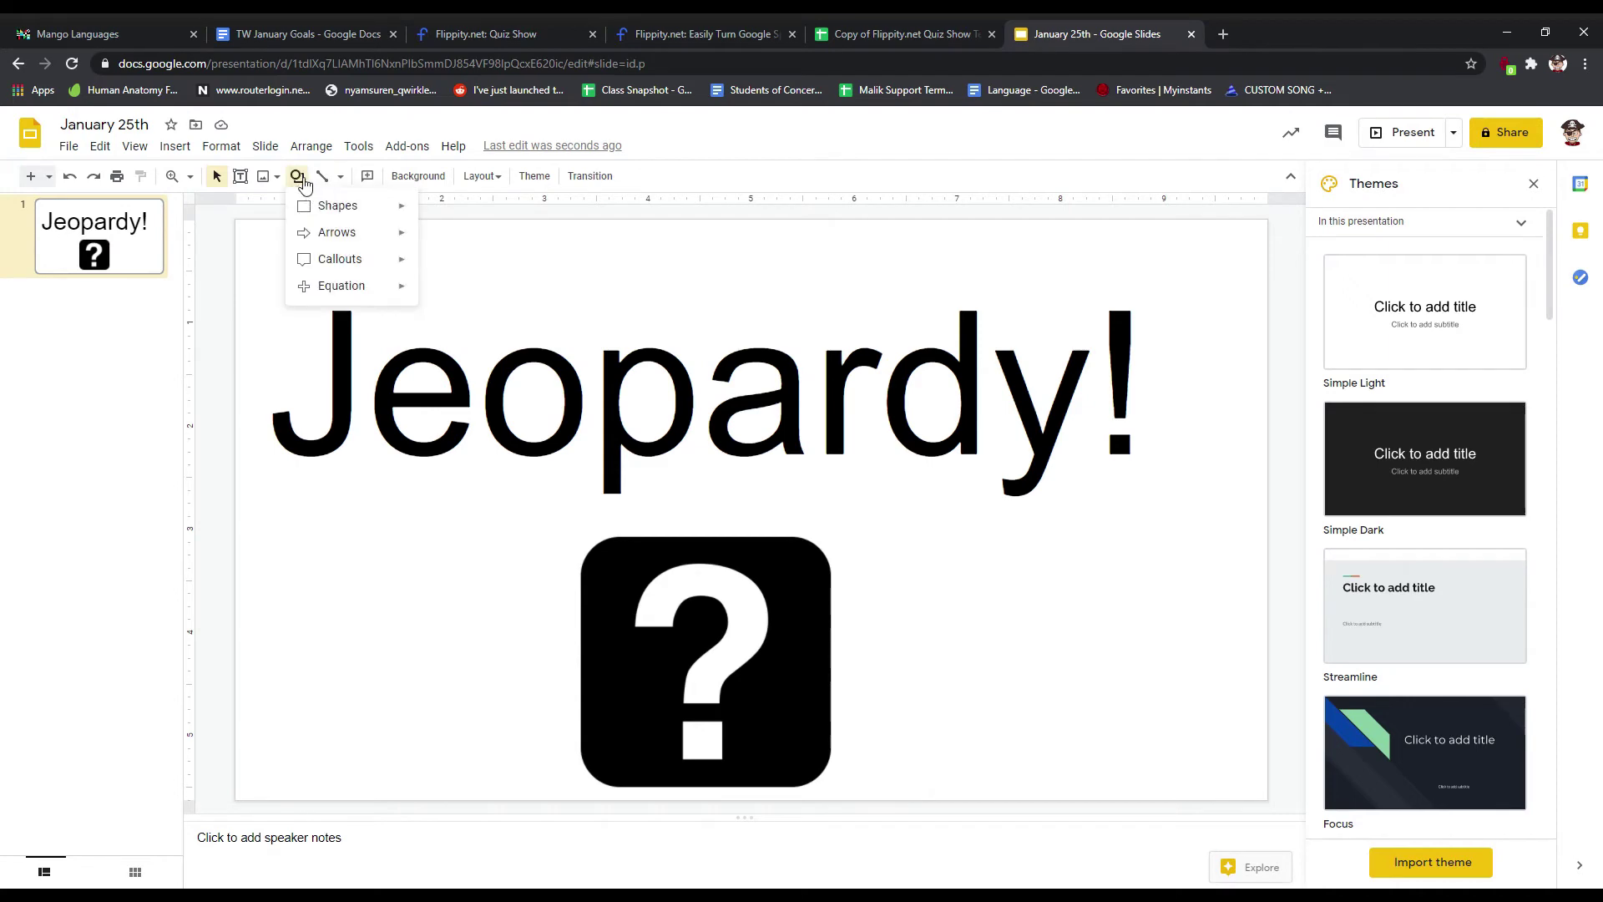
{"action": "mouse_move", "coordinate": [316, 210]}
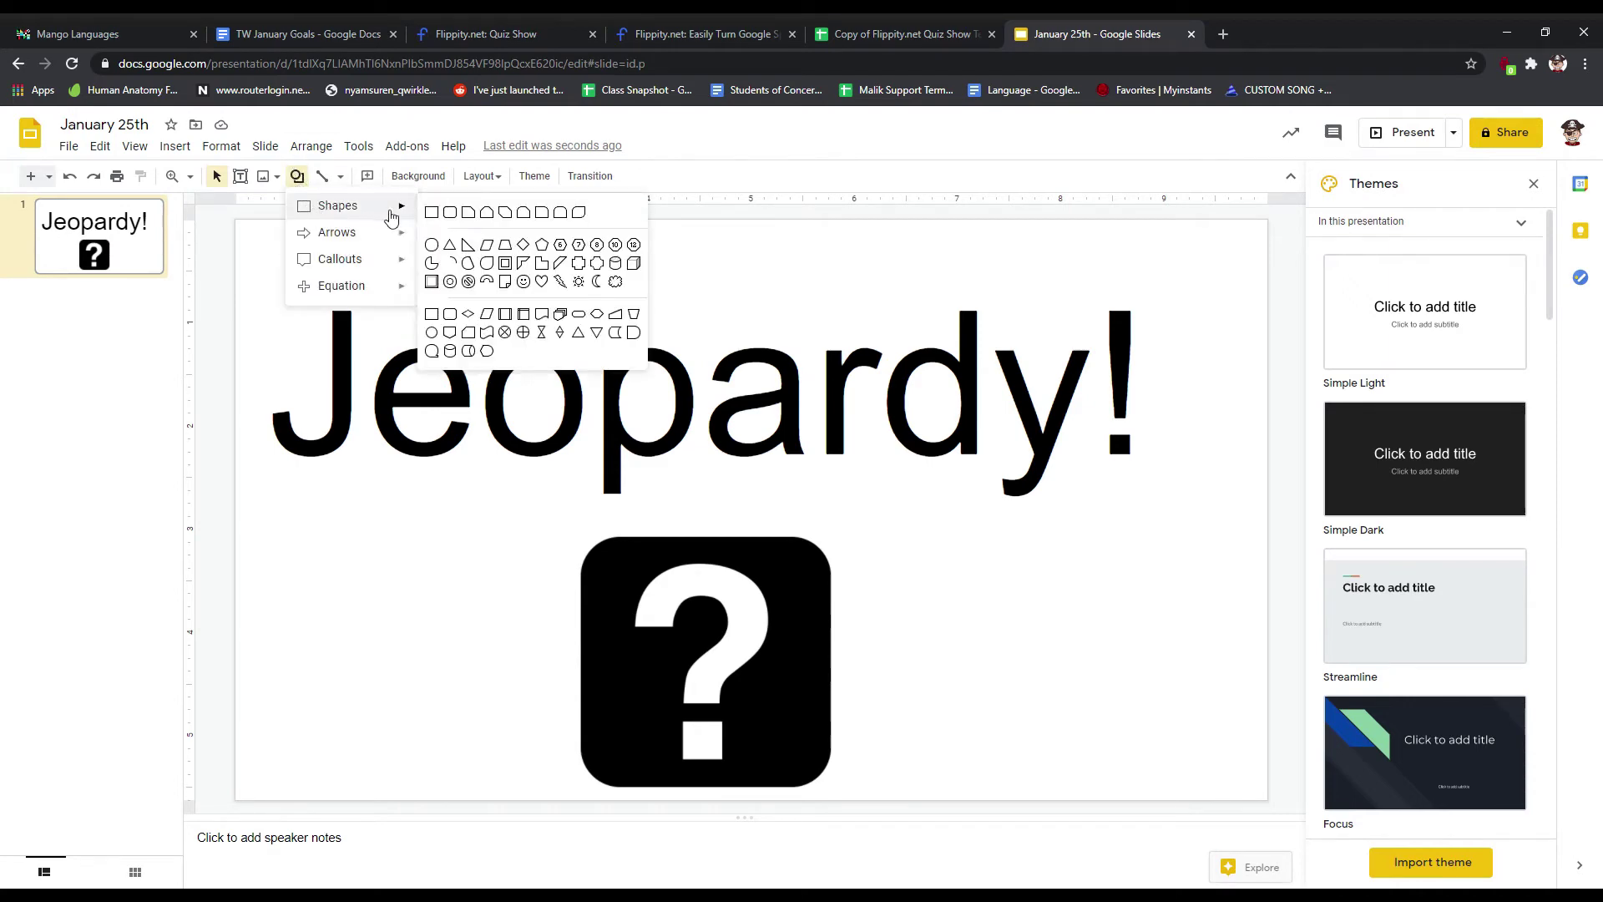
{"action": "left_click", "coordinate": [432, 214]}
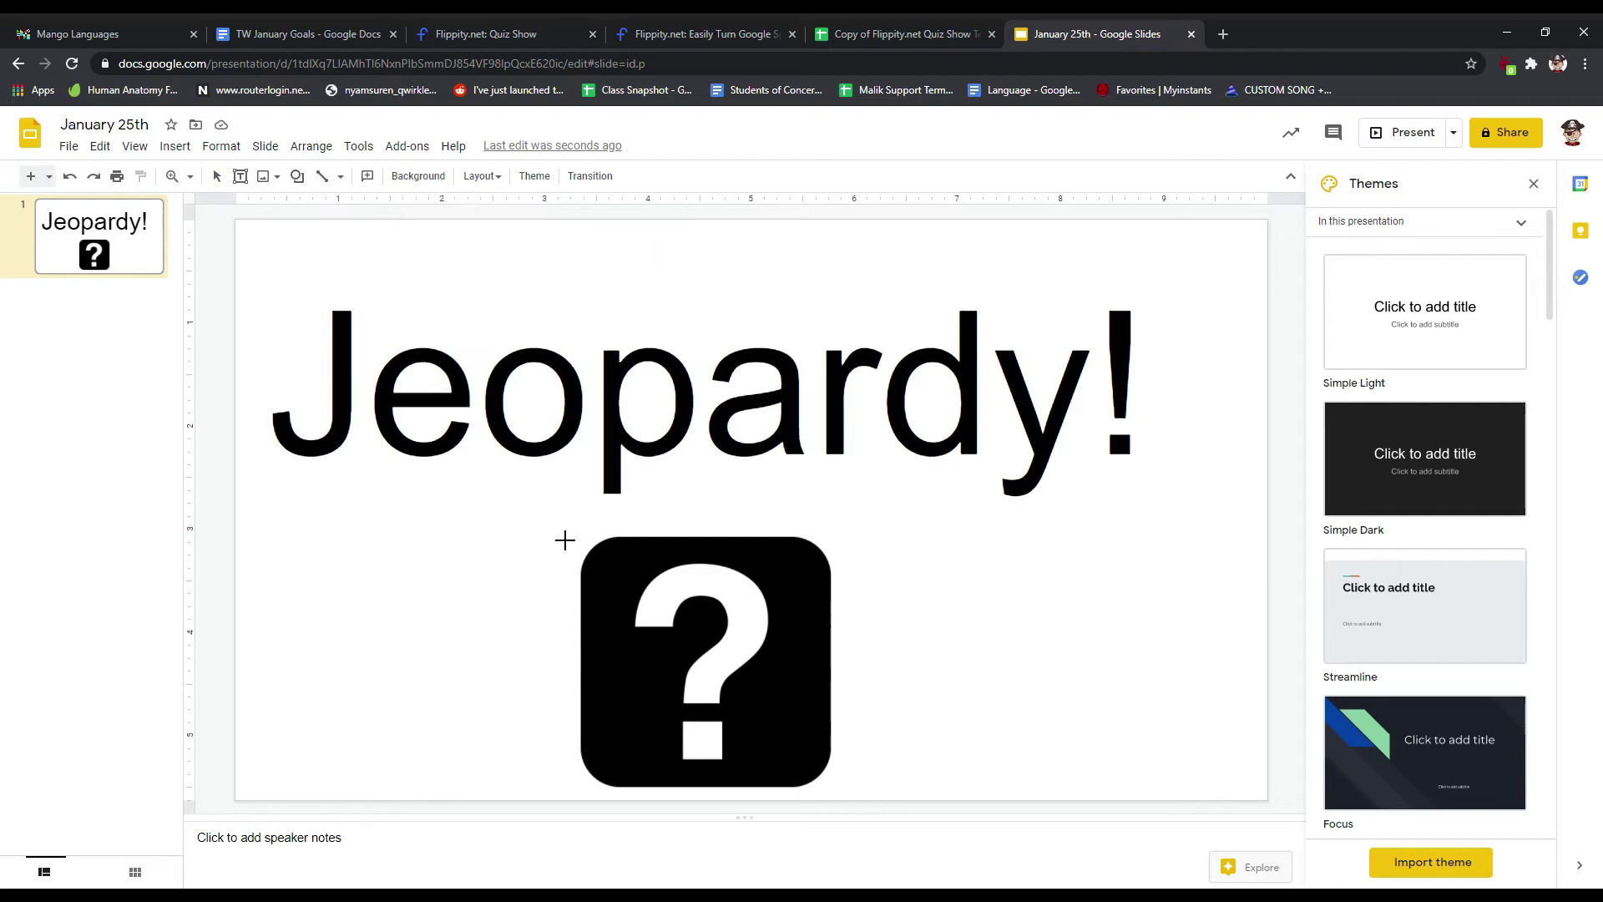
{"action": "left_click_drag", "start_coordinate": [553, 528], "coordinate": [860, 804]}
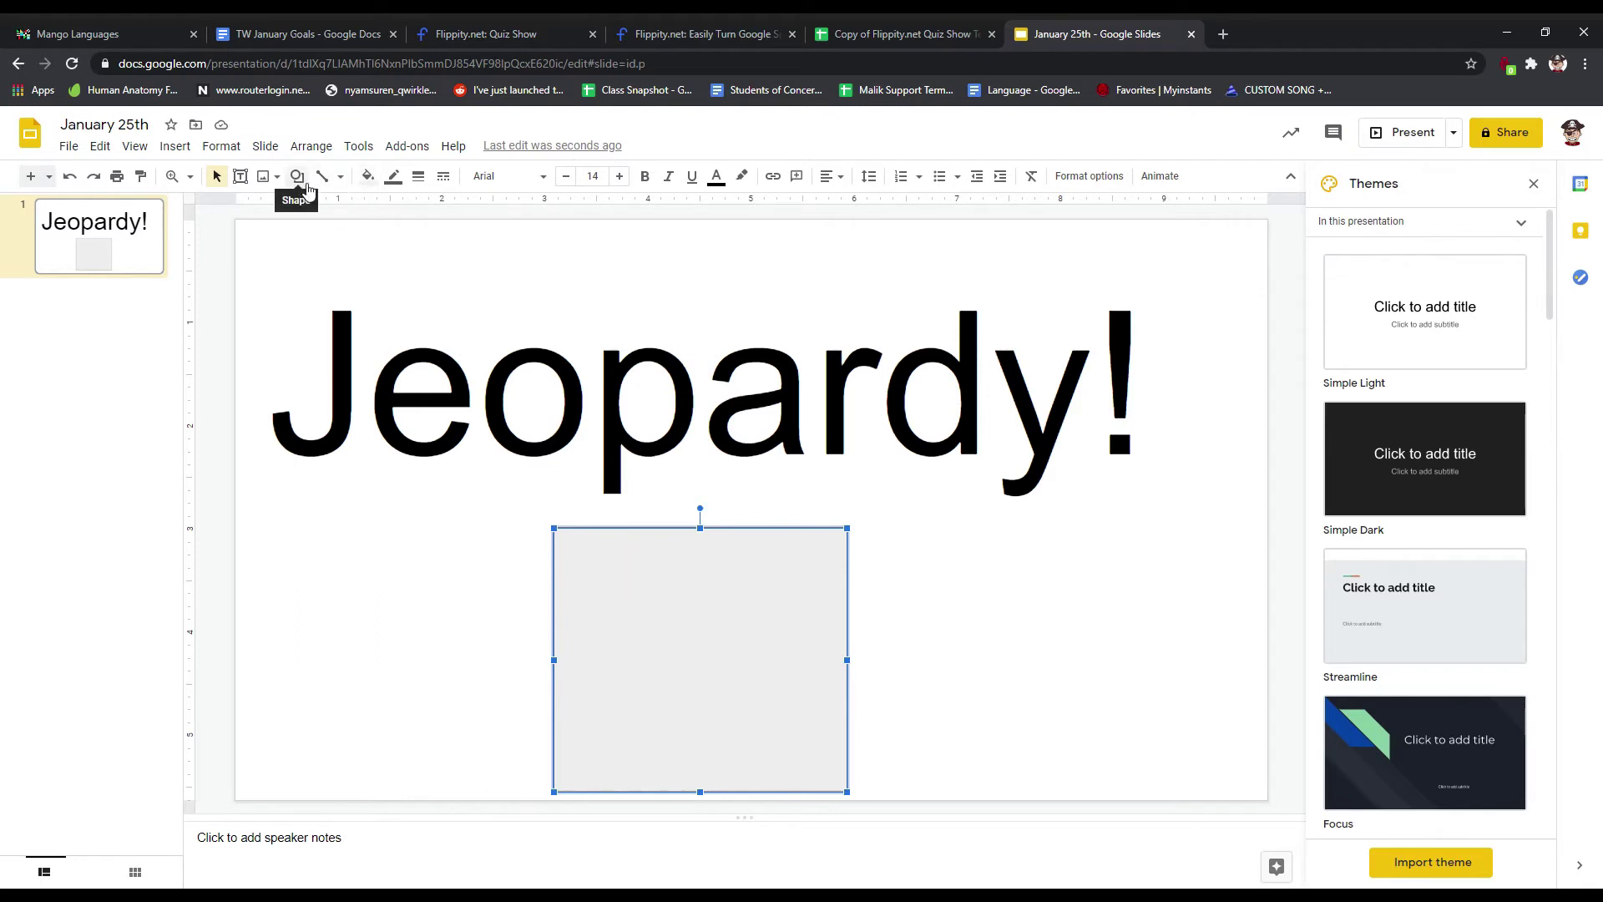
Step: Make the rectangle's fill and border transparent, then deselect it
{"action": "left_click", "coordinate": [367, 176]}
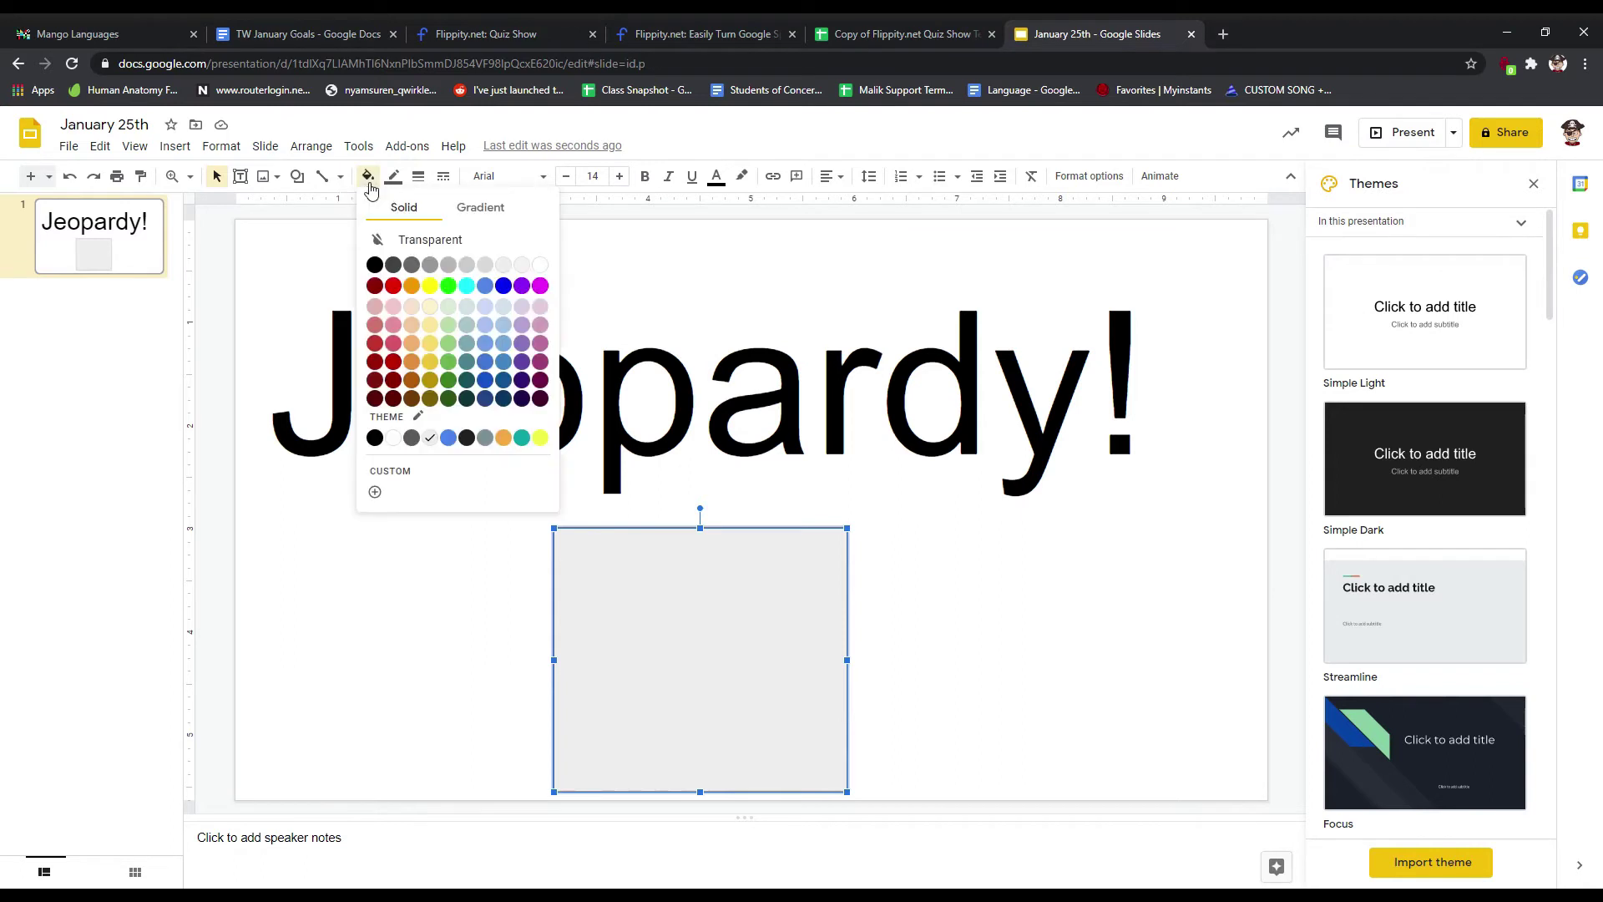
{"action": "left_click", "coordinate": [411, 240]}
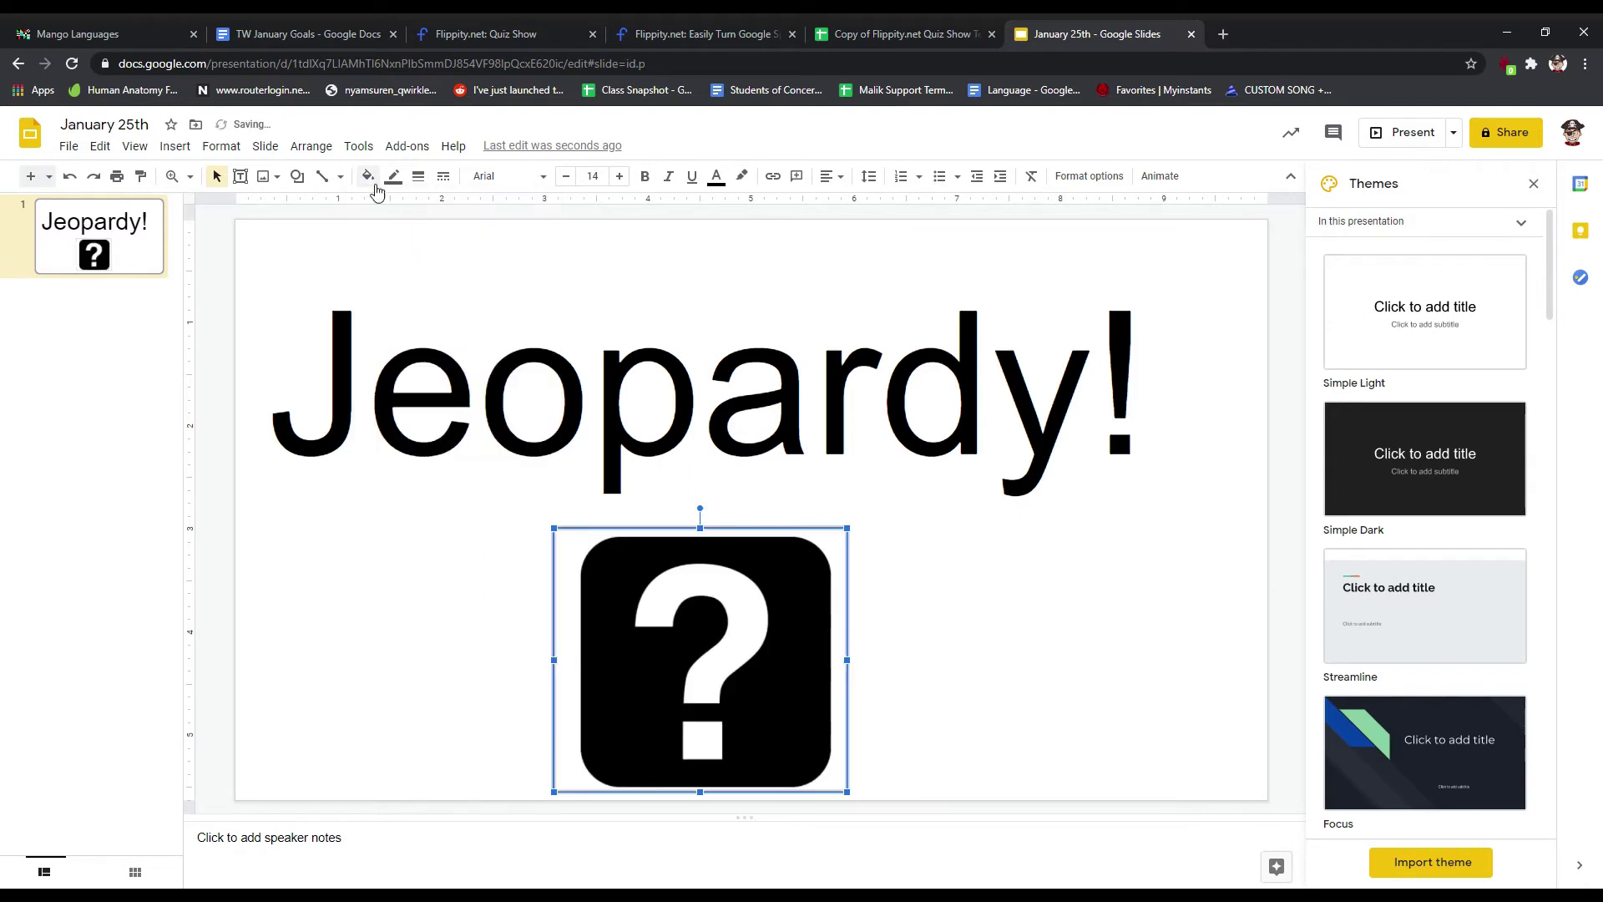
{"action": "left_click", "coordinate": [422, 614]}
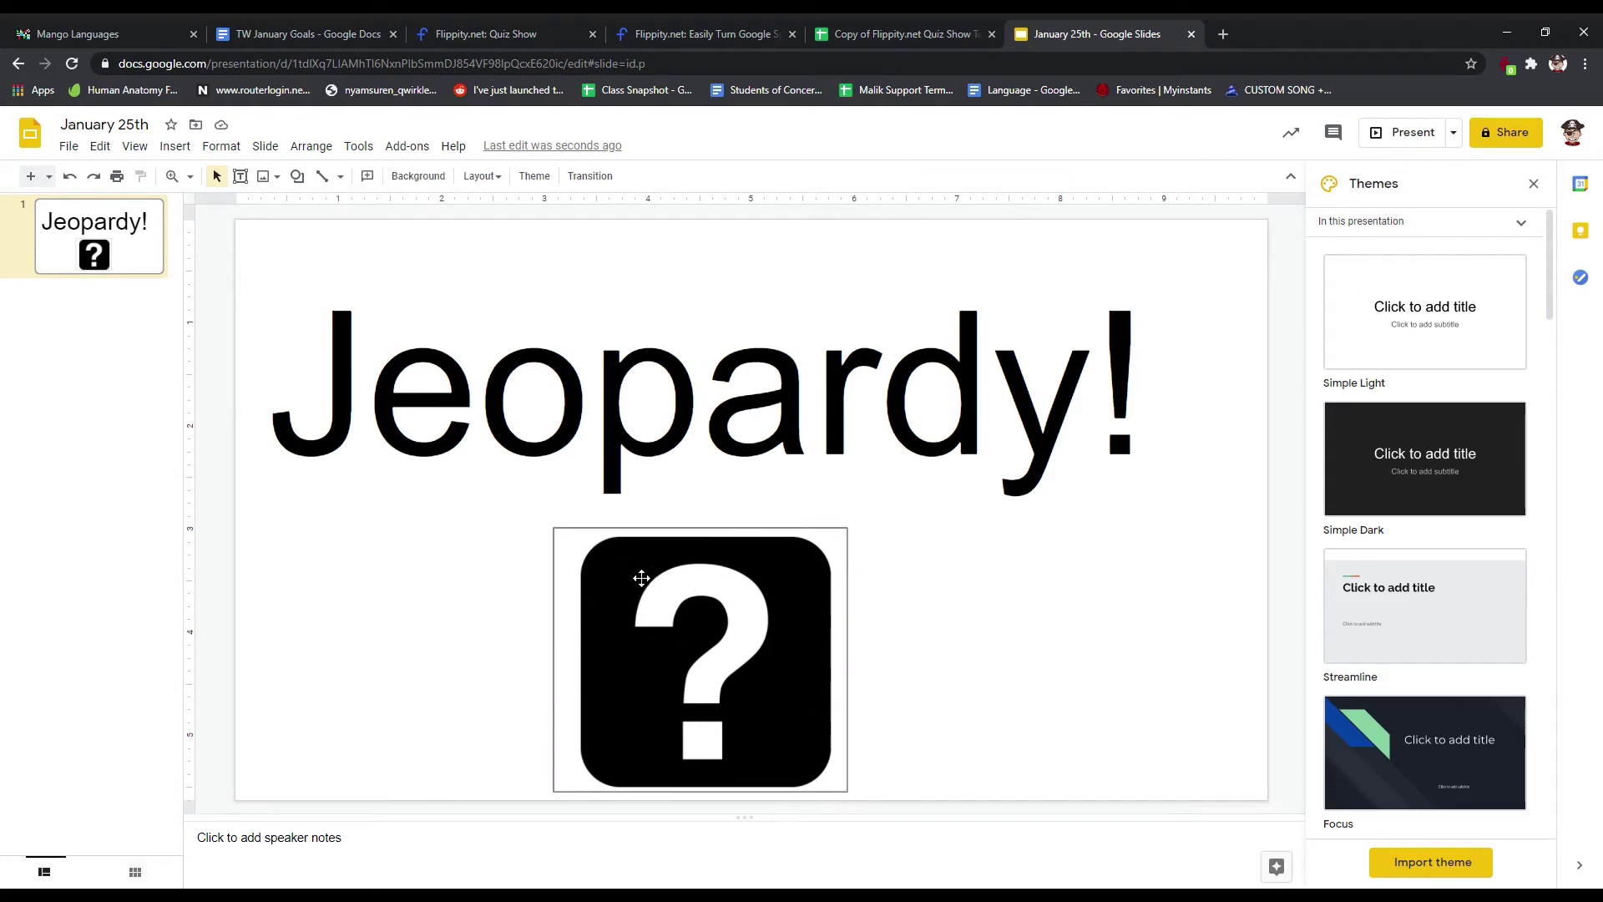
{"action": "left_click", "coordinate": [570, 561]}
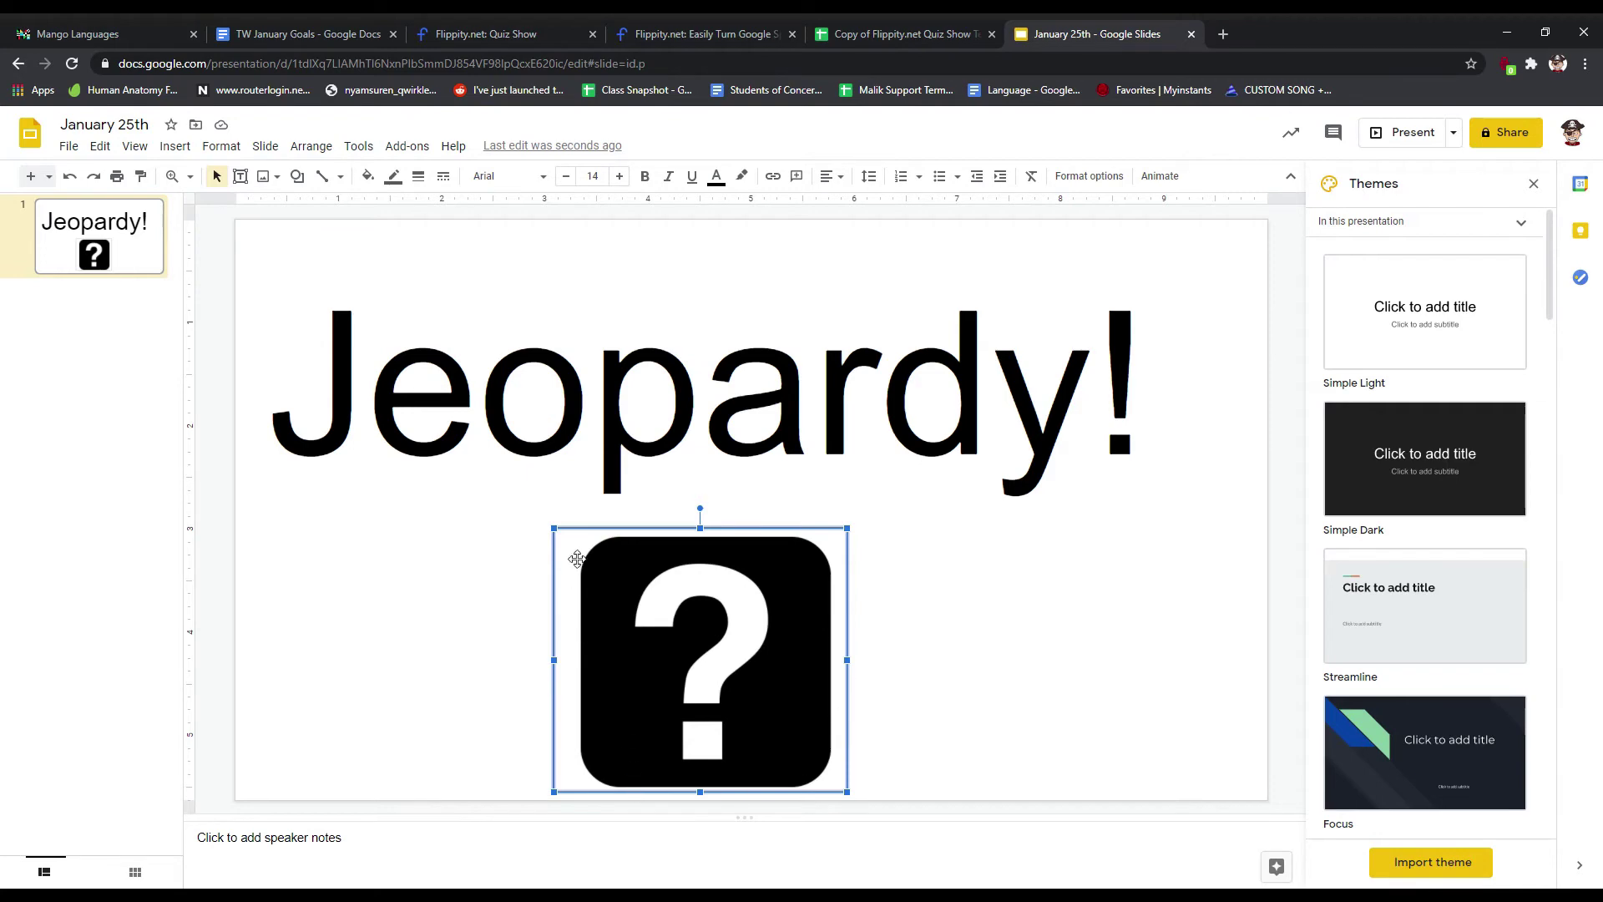
{"action": "left_click", "coordinate": [400, 182]}
{"action": "left_click", "coordinate": [414, 209]}
{"action": "left_click", "coordinate": [434, 536]}
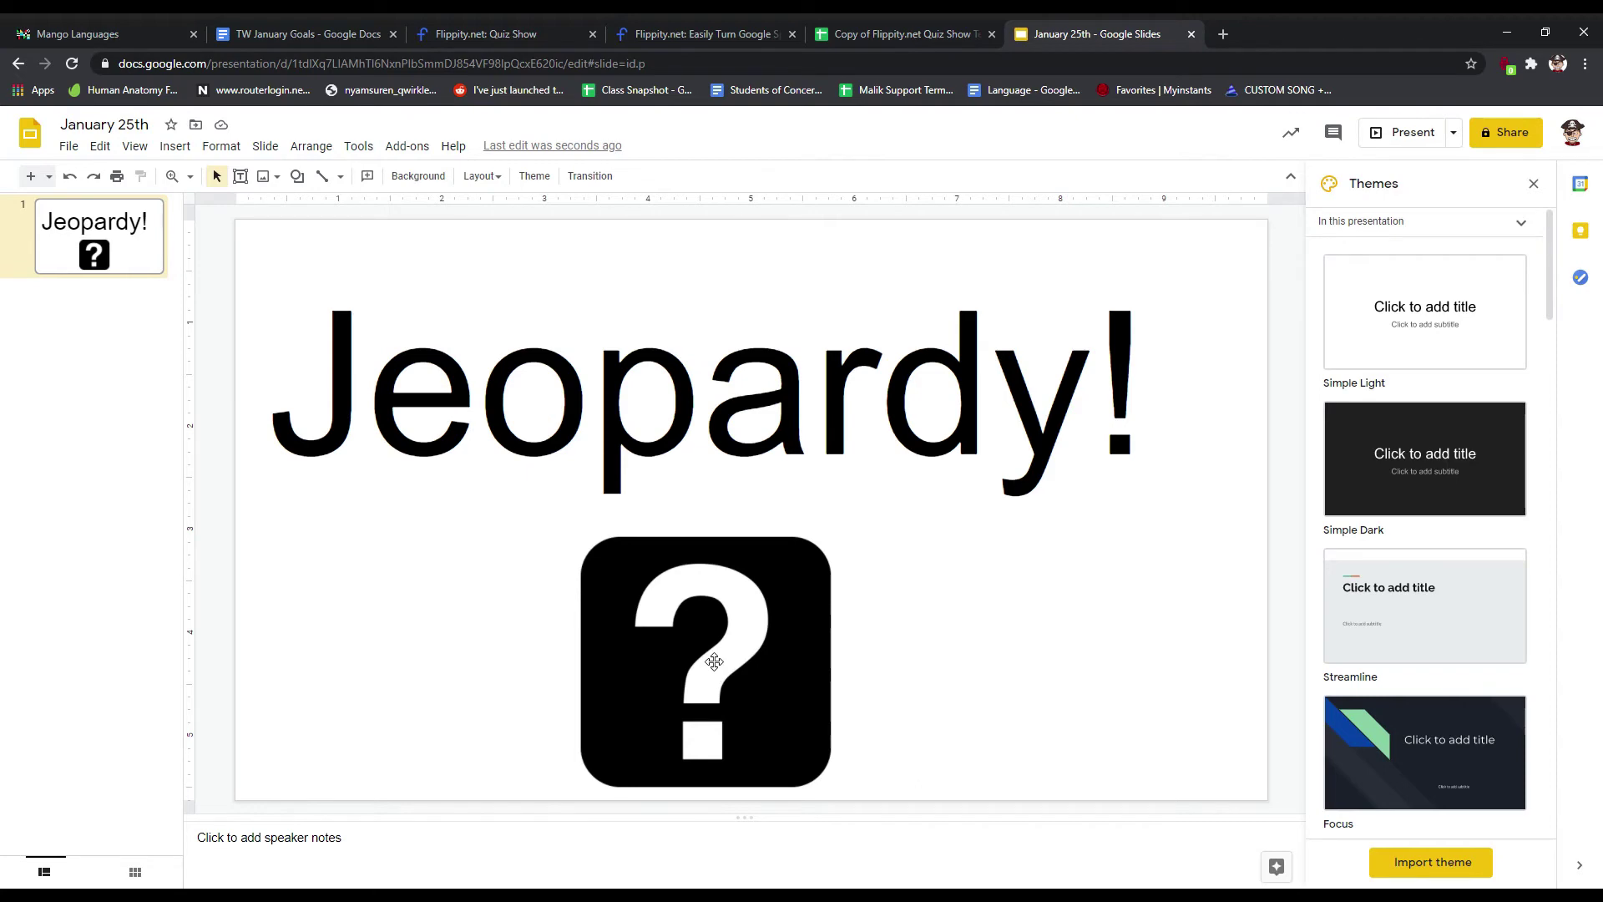
Step: Link the question-mark box to the pasted Flippity quiz board URL and test it
{"action": "right_click", "coordinate": [714, 661]}
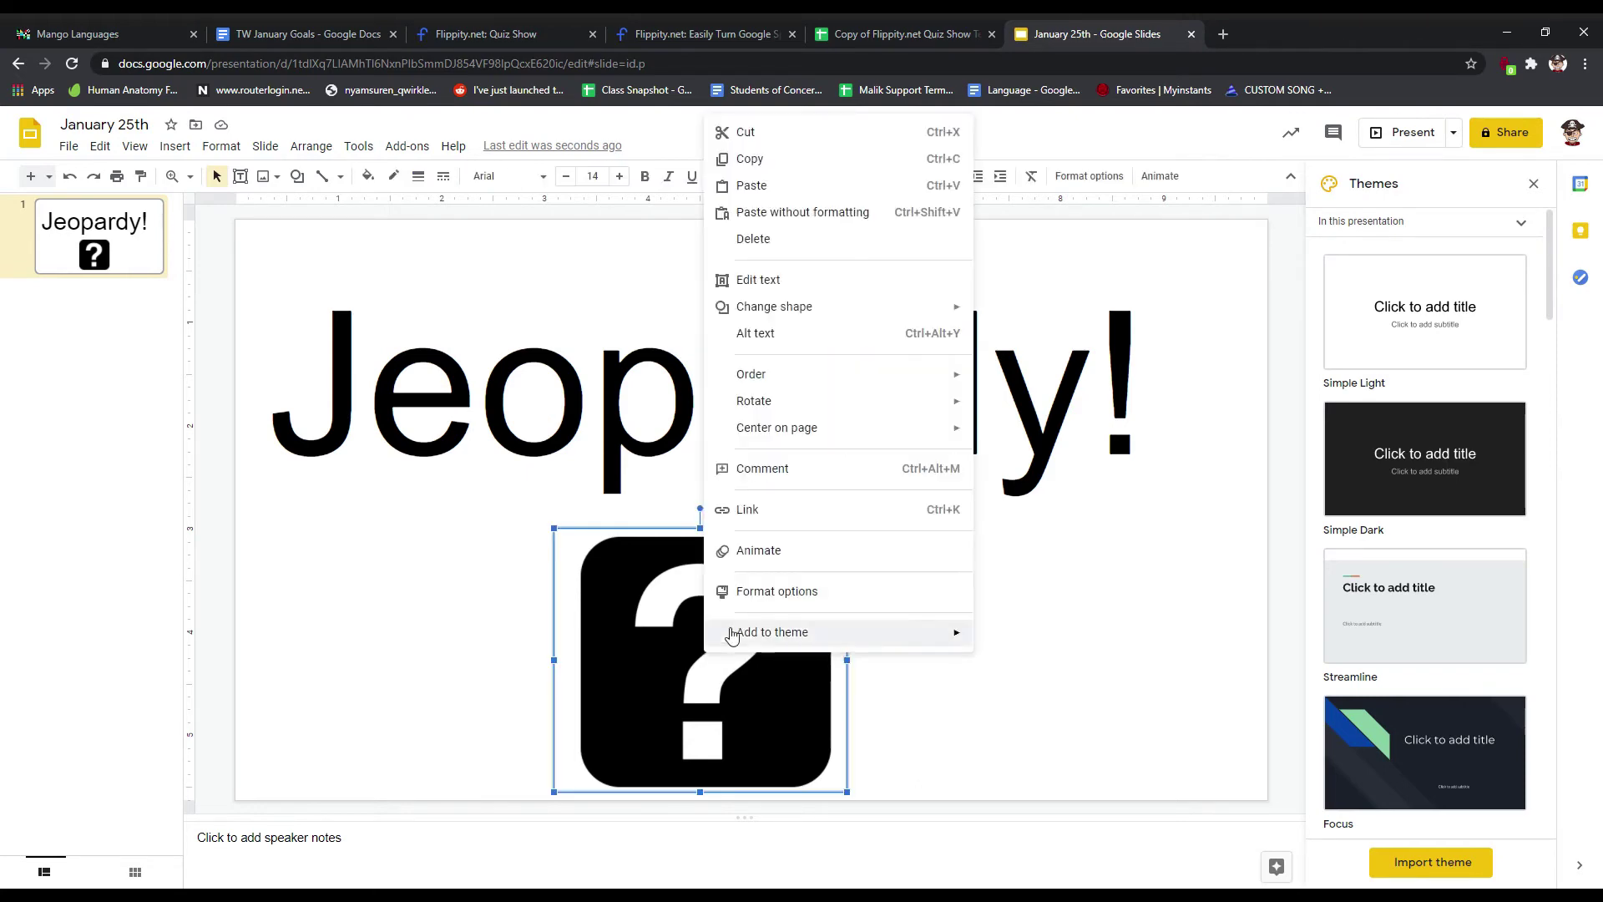
{"action": "left_click", "coordinate": [762, 513]}
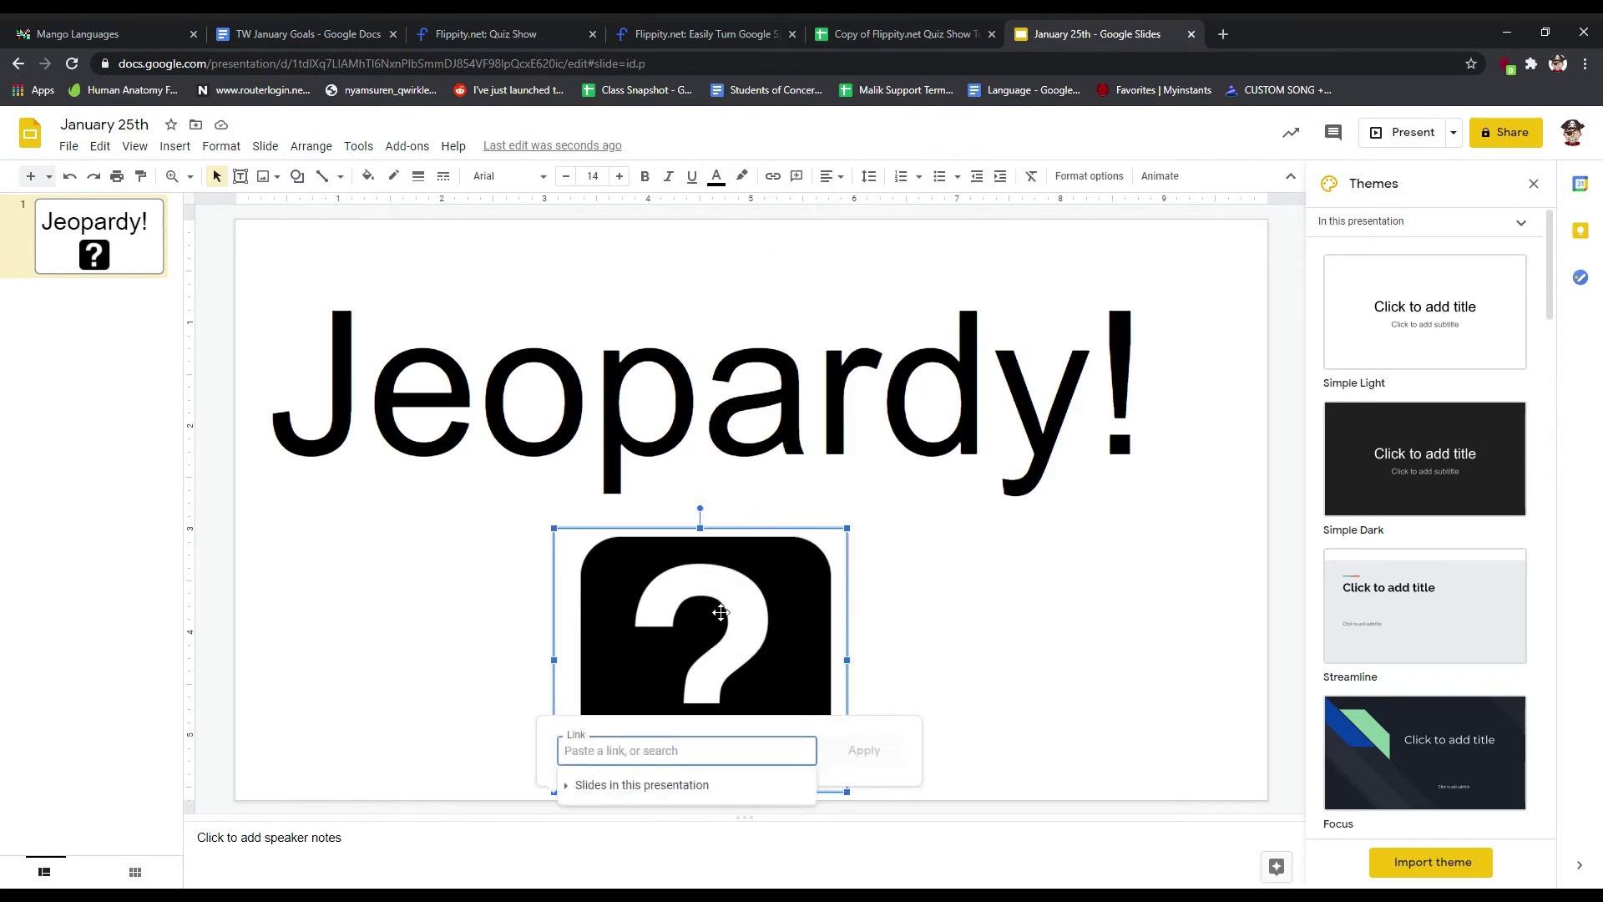
{"action": "key", "text": "ctrl+v"}
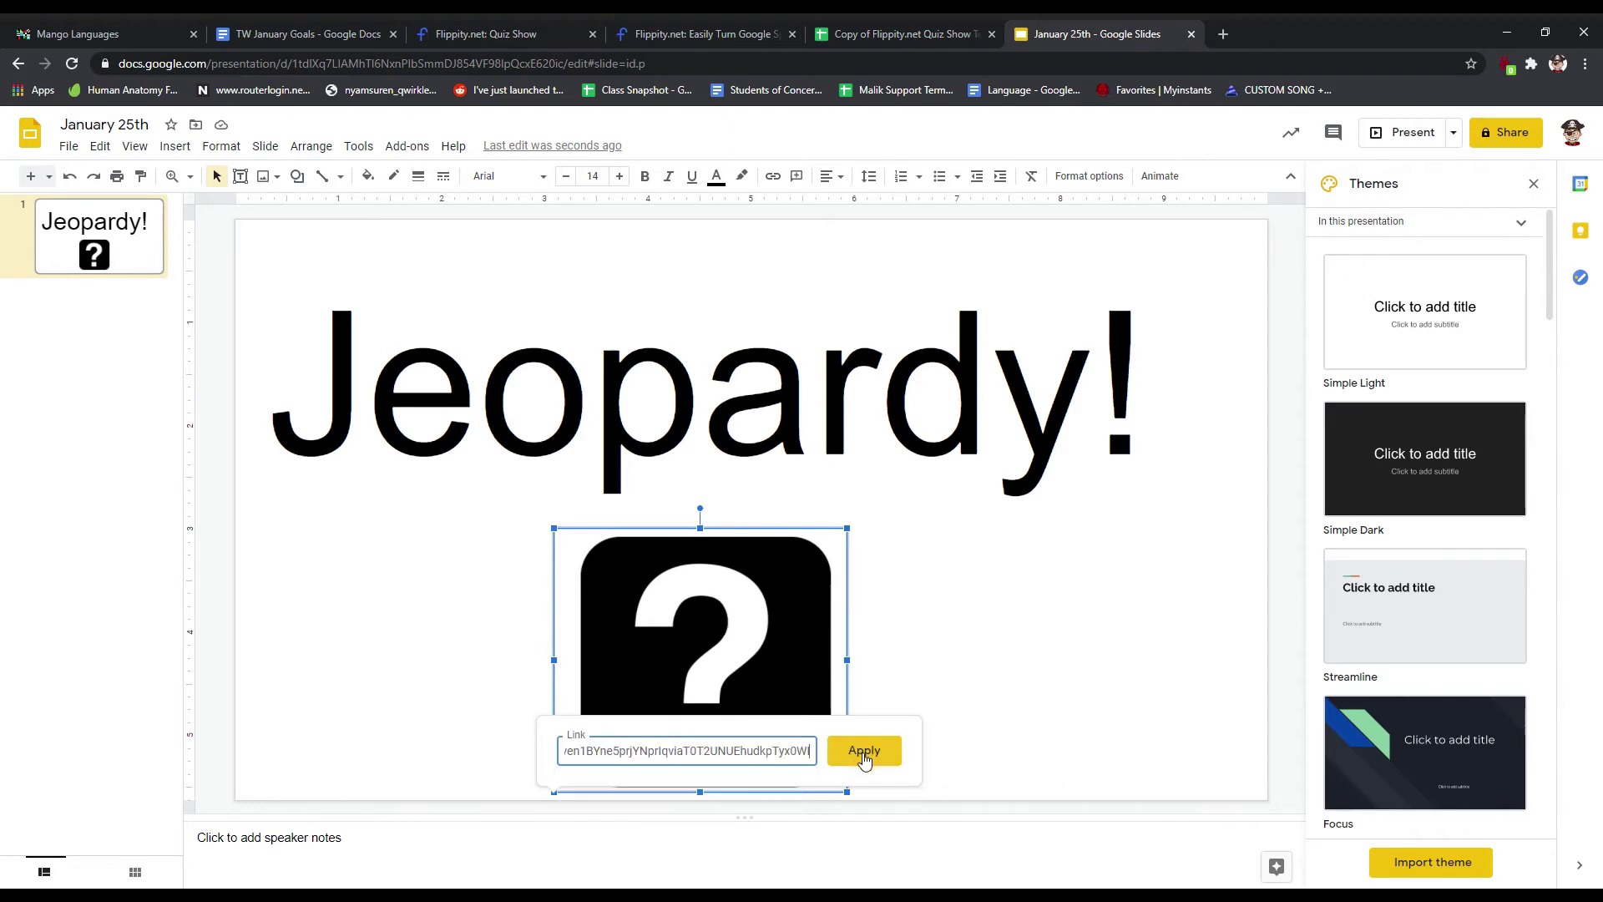
{"action": "left_click", "coordinate": [898, 743]}
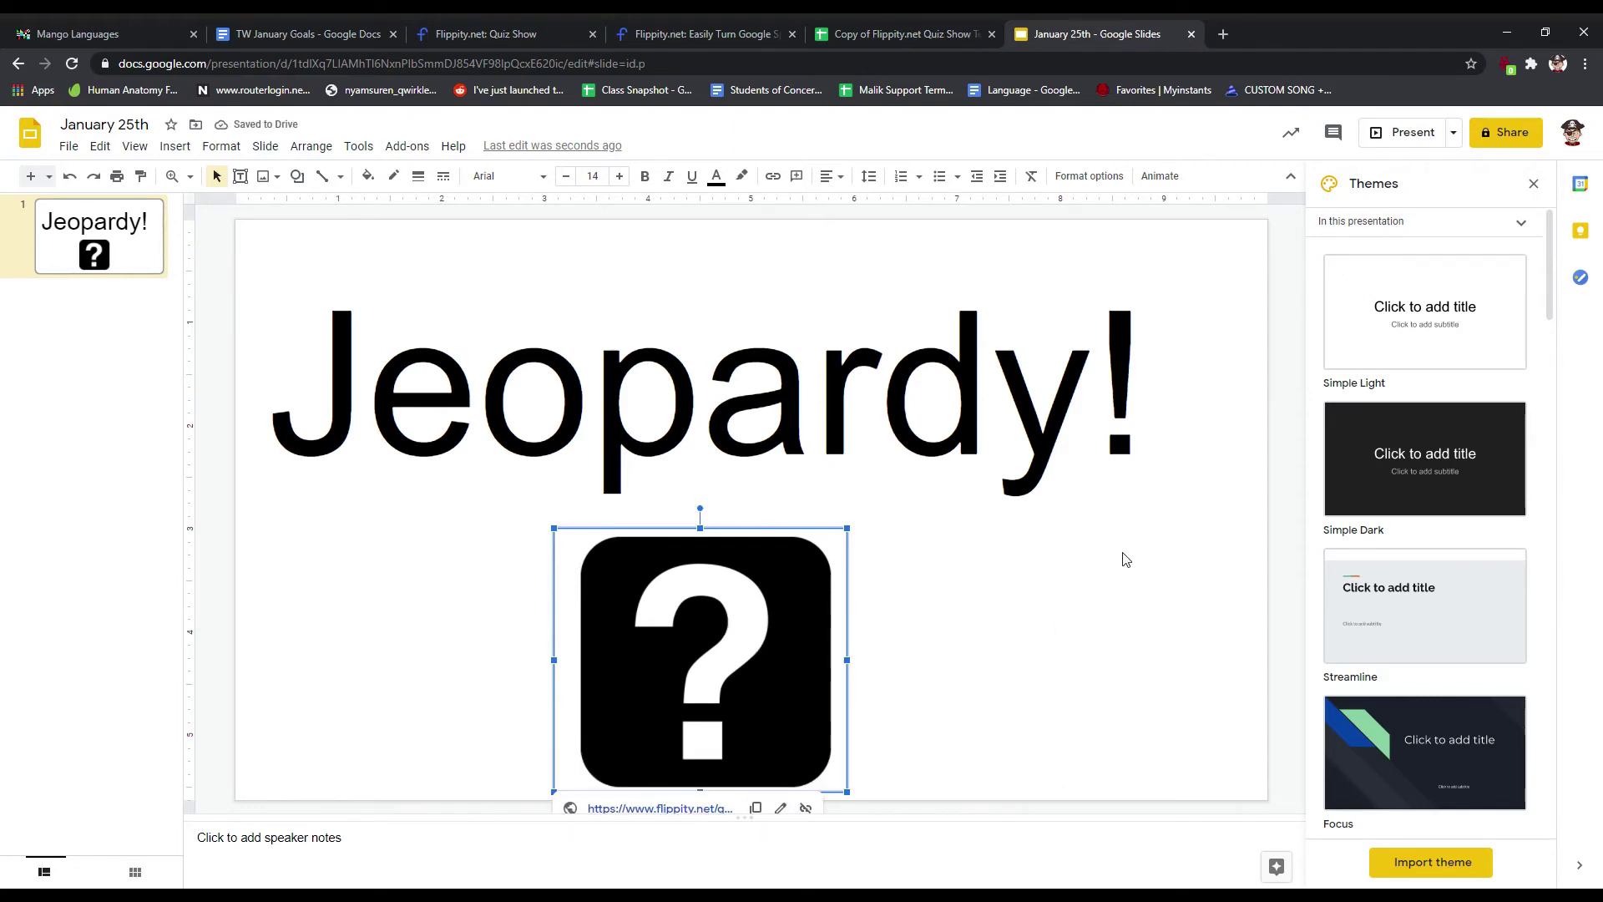
{"action": "left_click", "coordinate": [660, 808]}
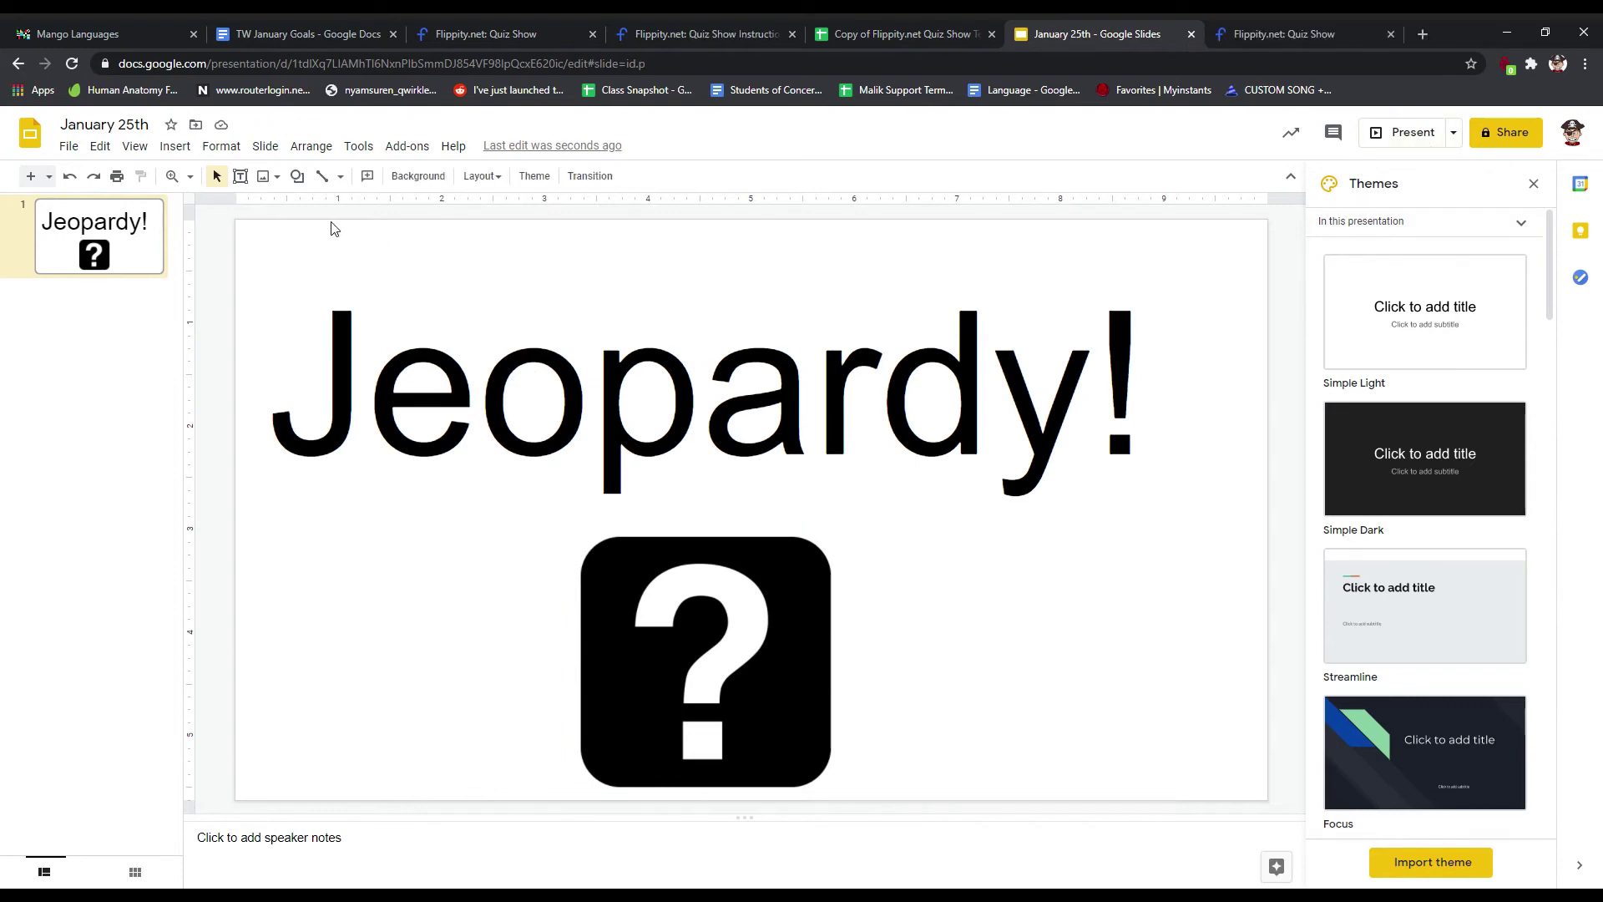
Step: Add a text box left of the image reading 'Click the question mark to be taken to the game.'
{"action": "left_click", "coordinate": [240, 175]}
{"action": "left_click_drag", "start_coordinate": [355, 554], "coordinate": [544, 738]}
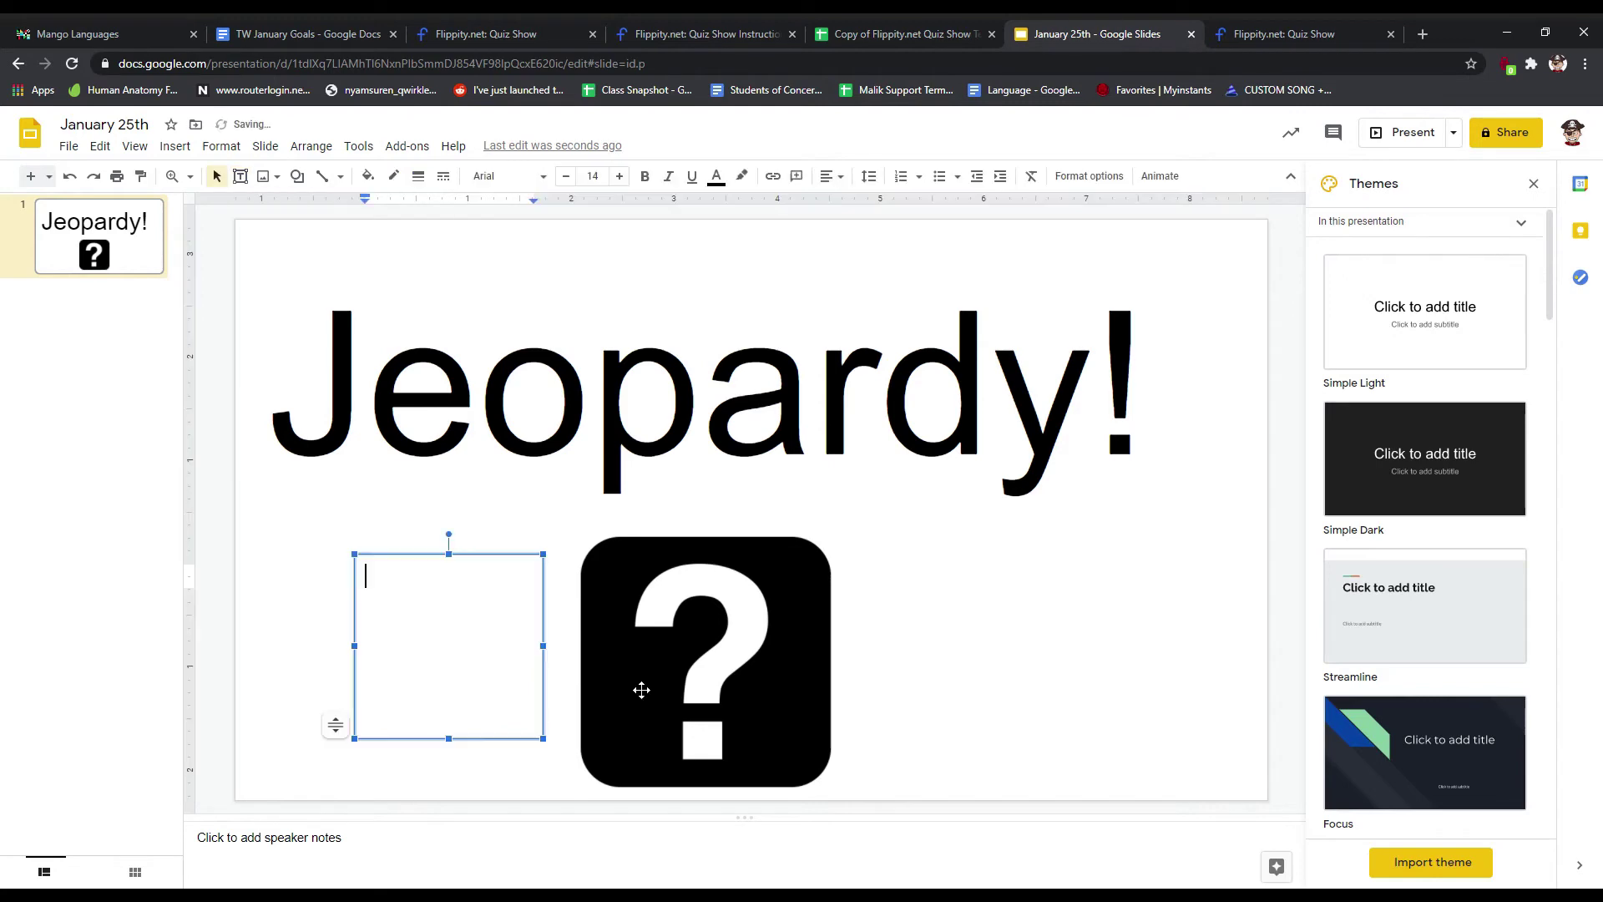
{"action": "type", "text": "Click the"}
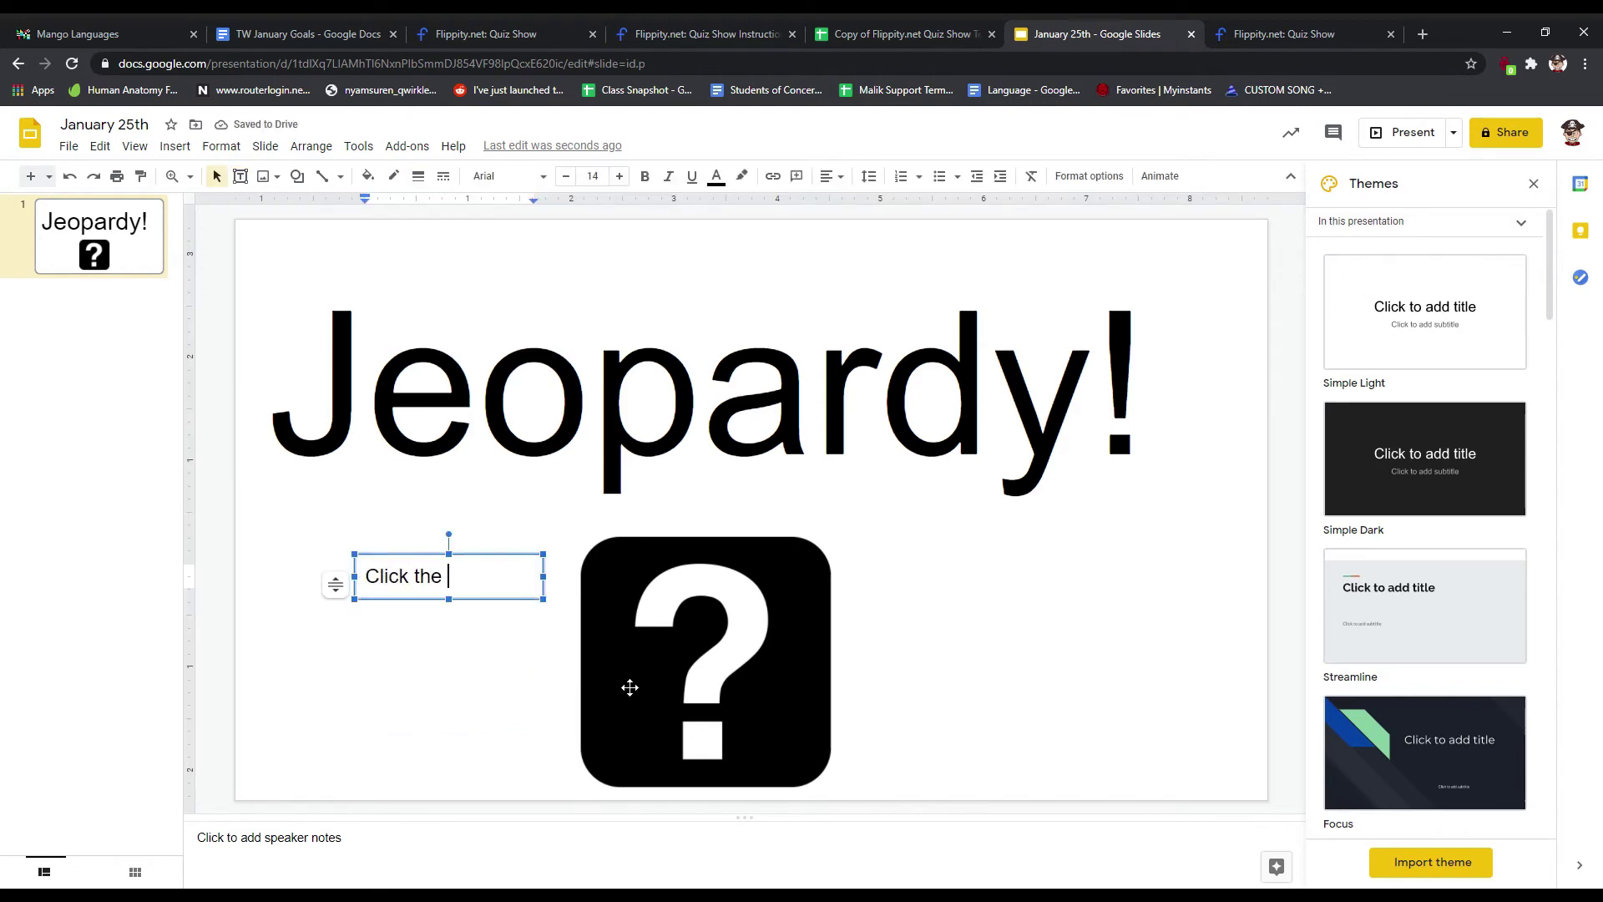
{"action": "type", "text": " question mark "}
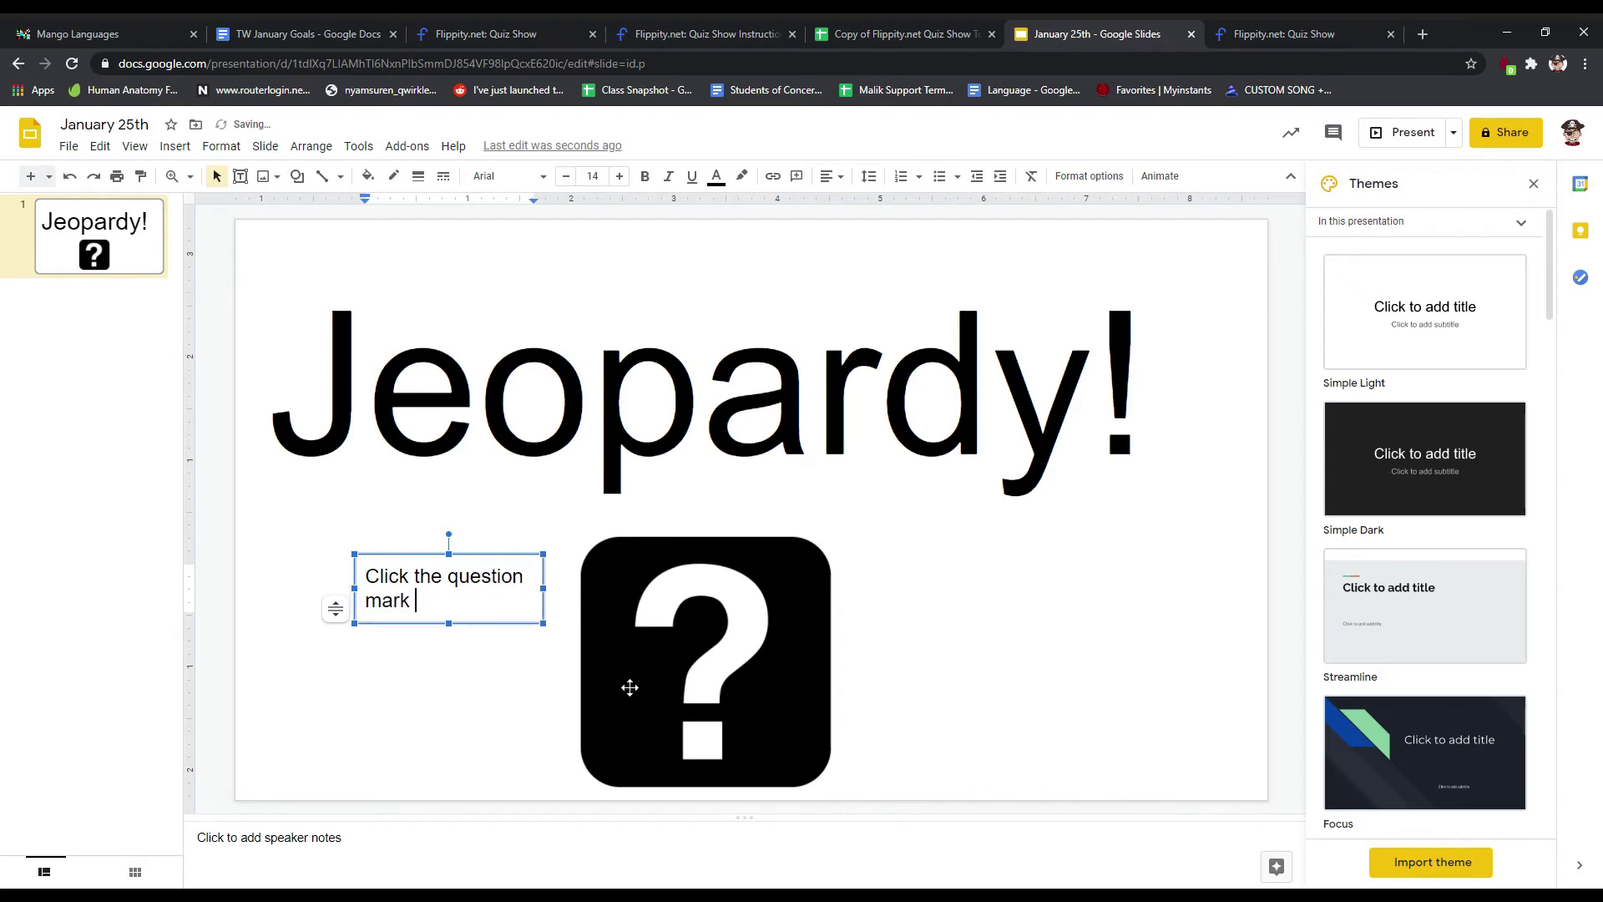
{"action": "type", "text": "to be taken to the "}
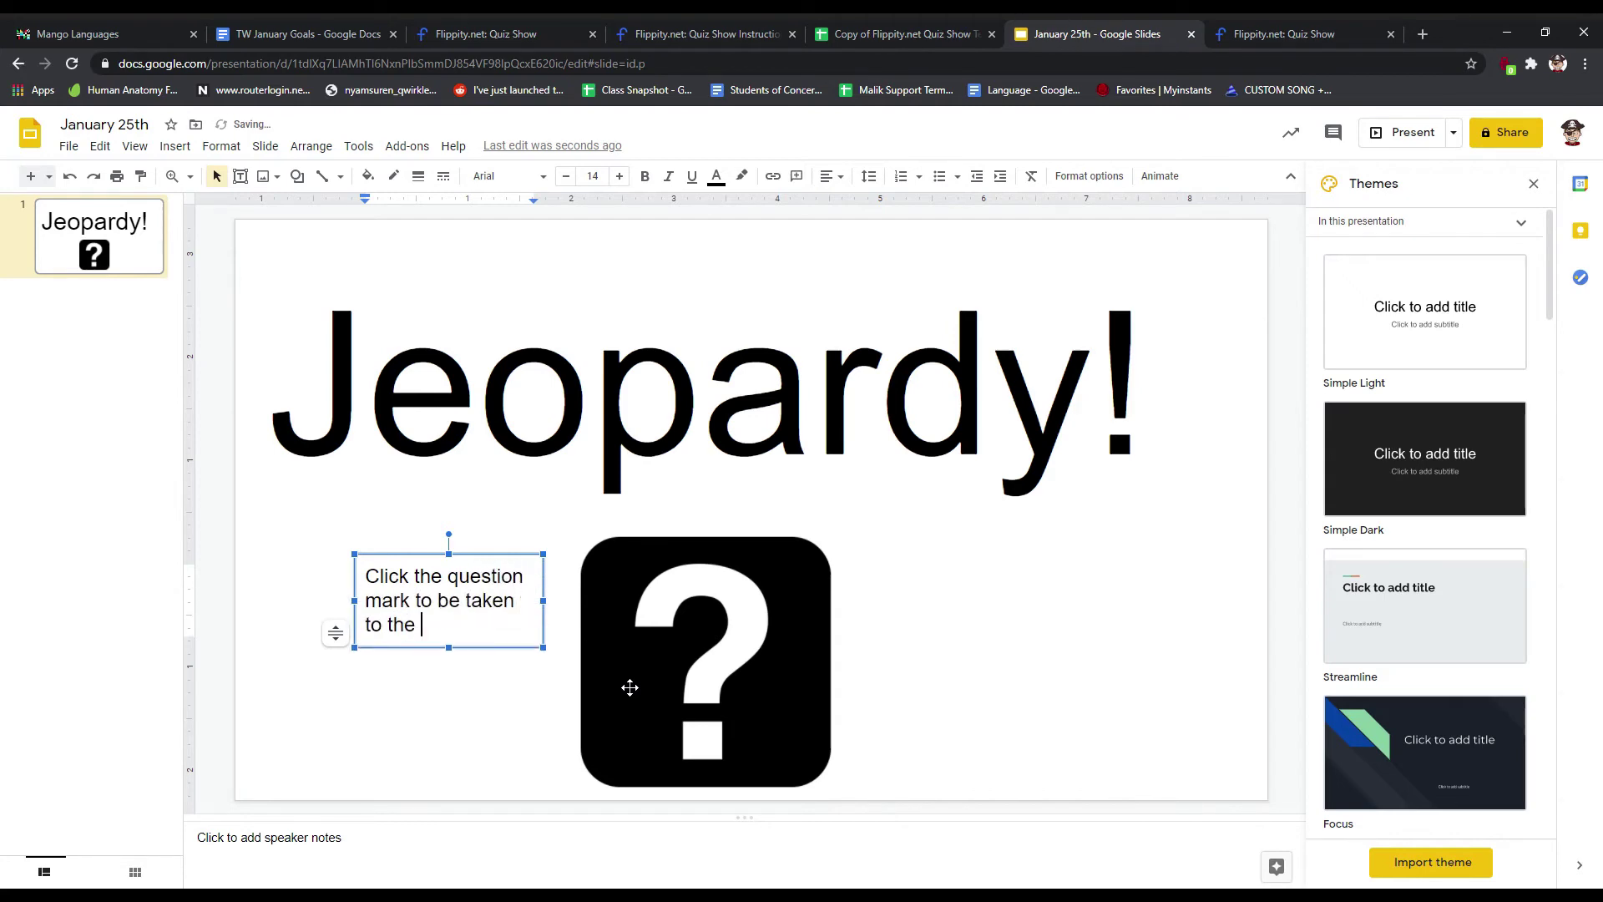
{"action": "type", "text": "game."}
{"action": "left_click", "coordinate": [969, 665]}
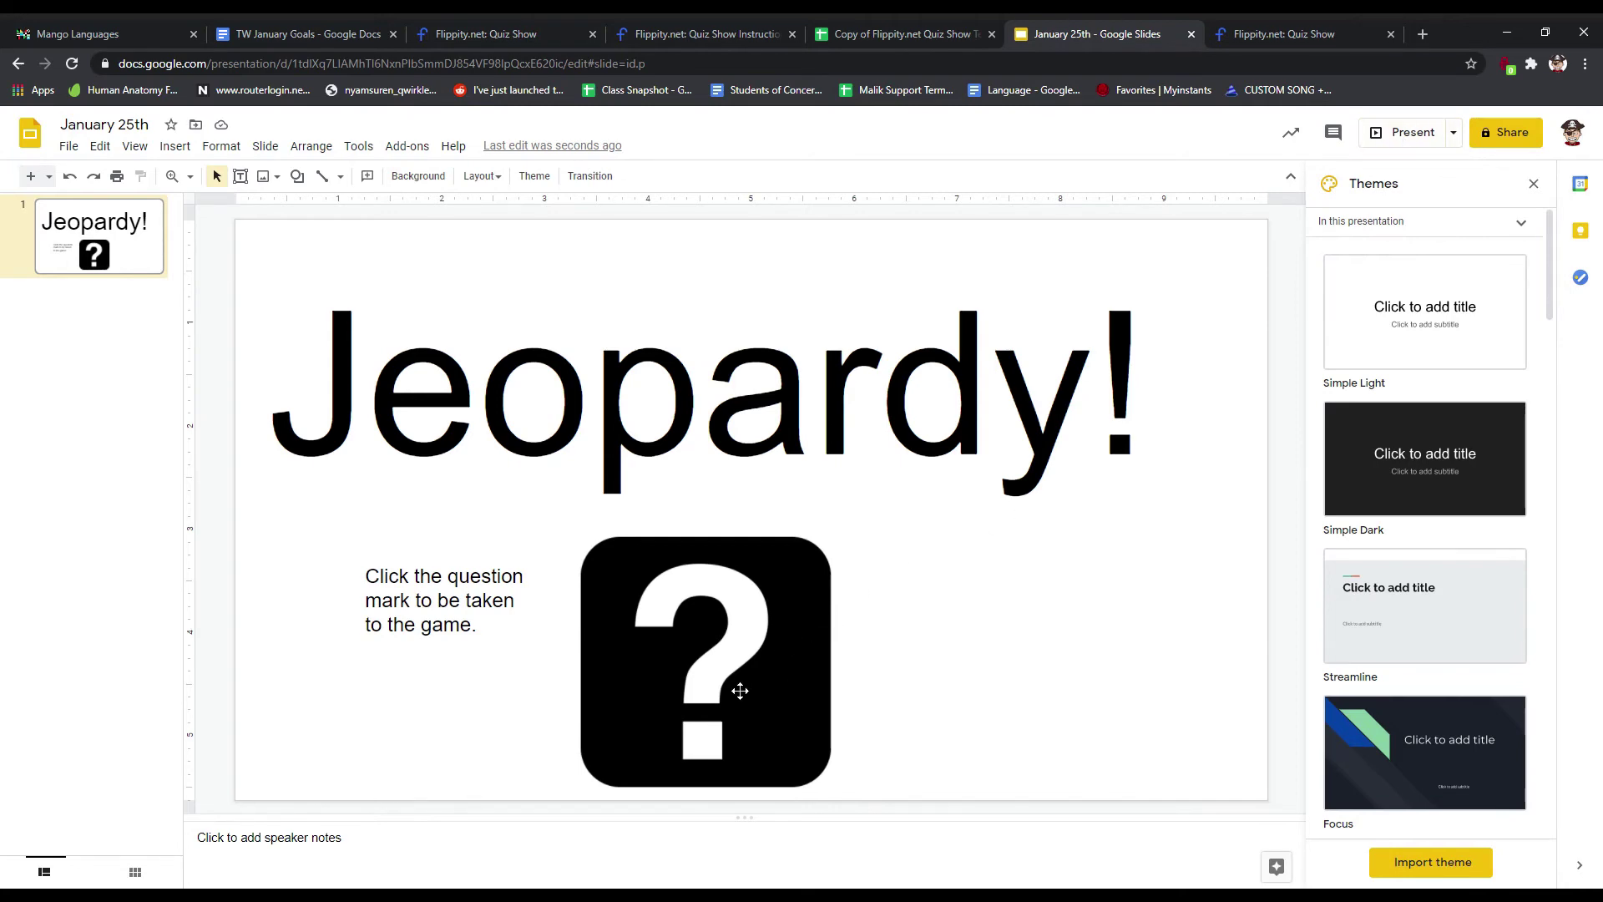
Step: Check the question mark's link and follow it to the Flippity Quiz Show board tab
{"action": "right_click", "coordinate": [684, 700]}
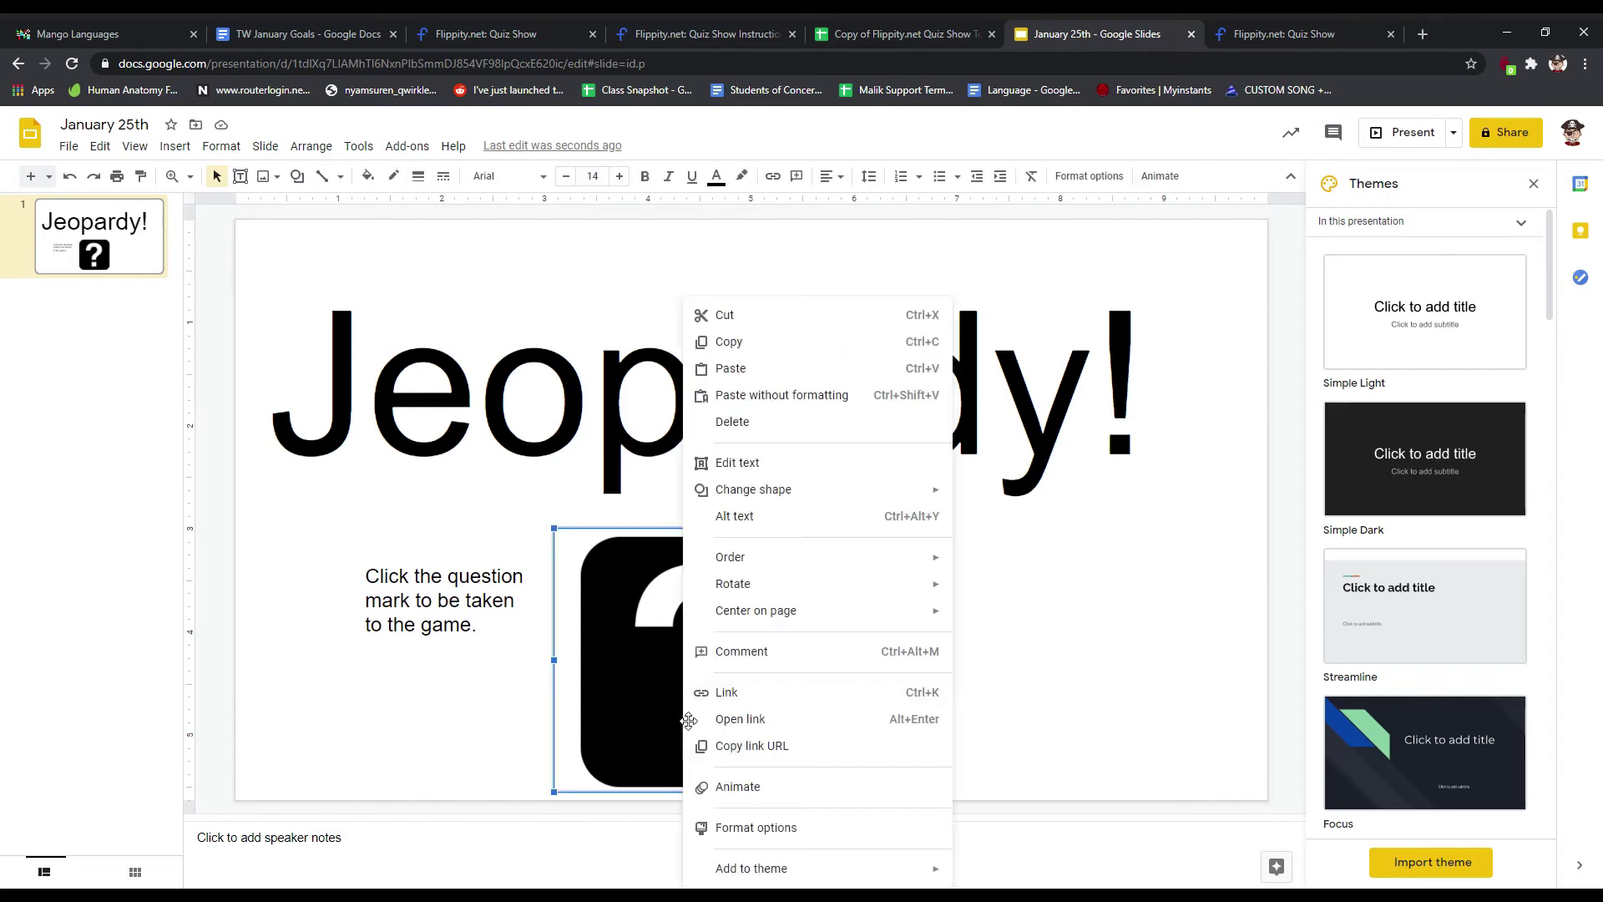
{"action": "left_click", "coordinate": [633, 705]}
{"action": "left_click", "coordinate": [709, 709]}
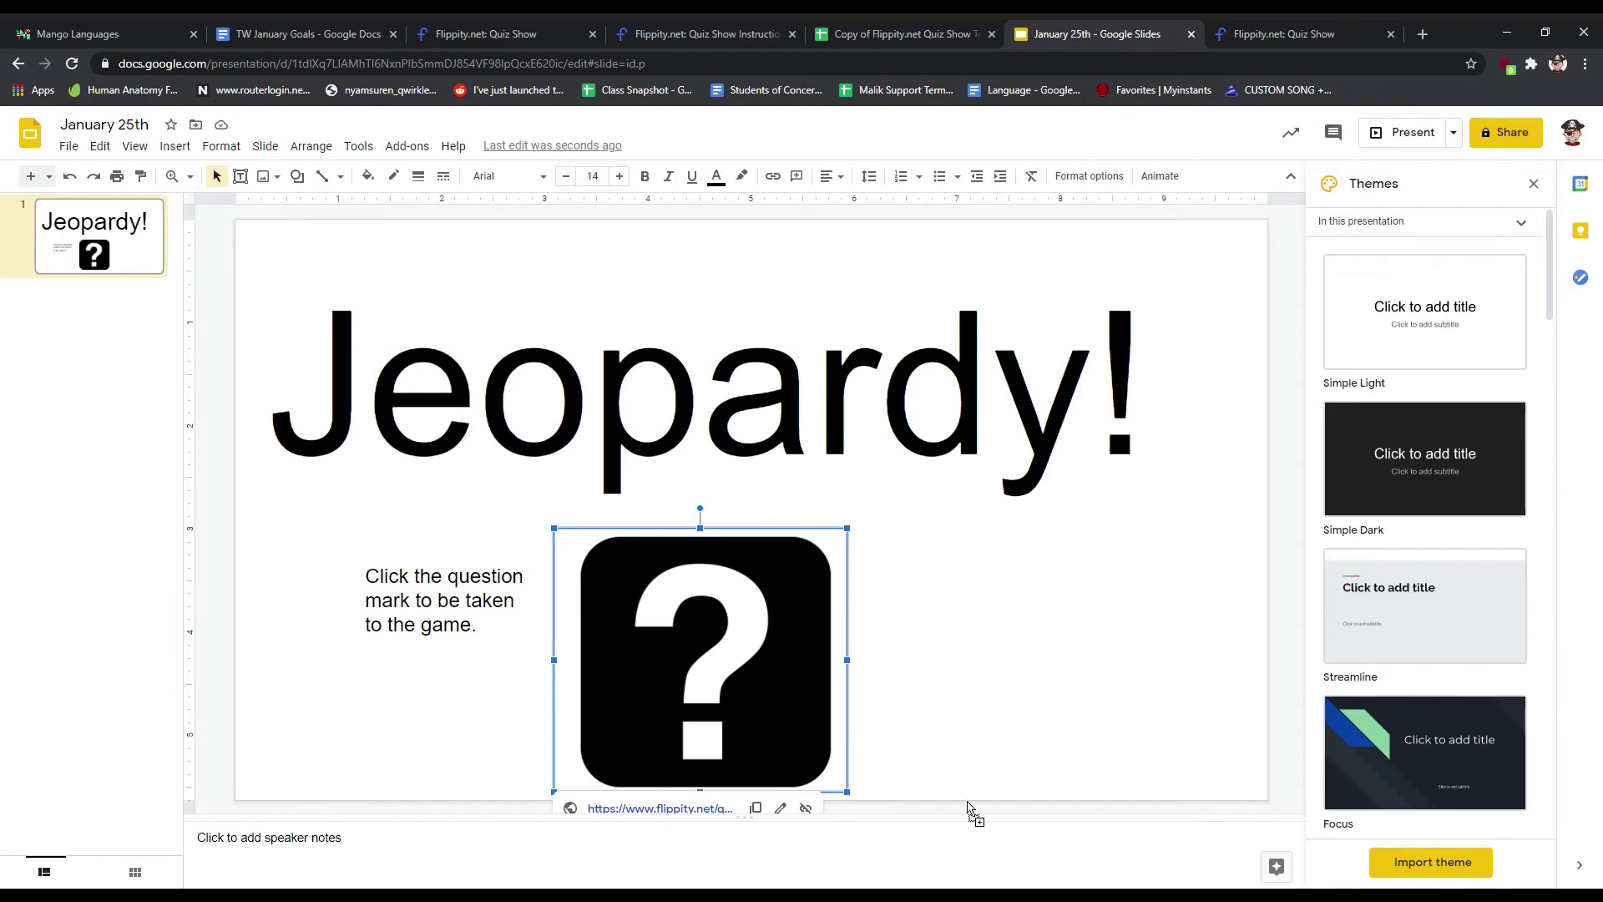
{"action": "left_click_drag", "start_coordinate": [731, 812], "coordinate": [662, 812]}
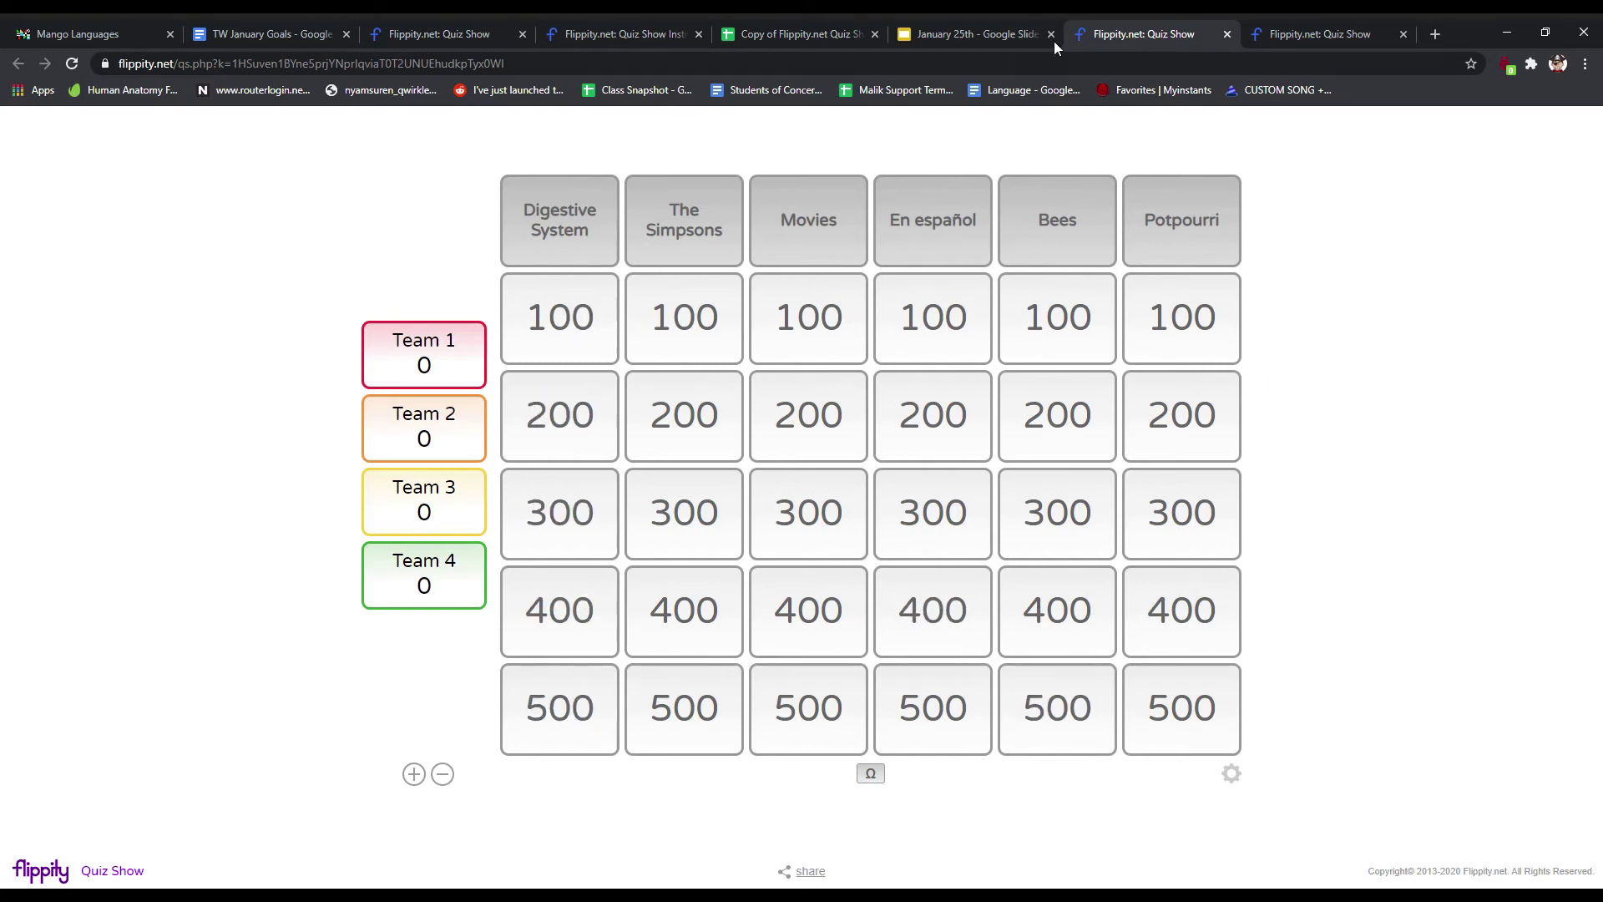
{"action": "left_click", "coordinate": [977, 33]}
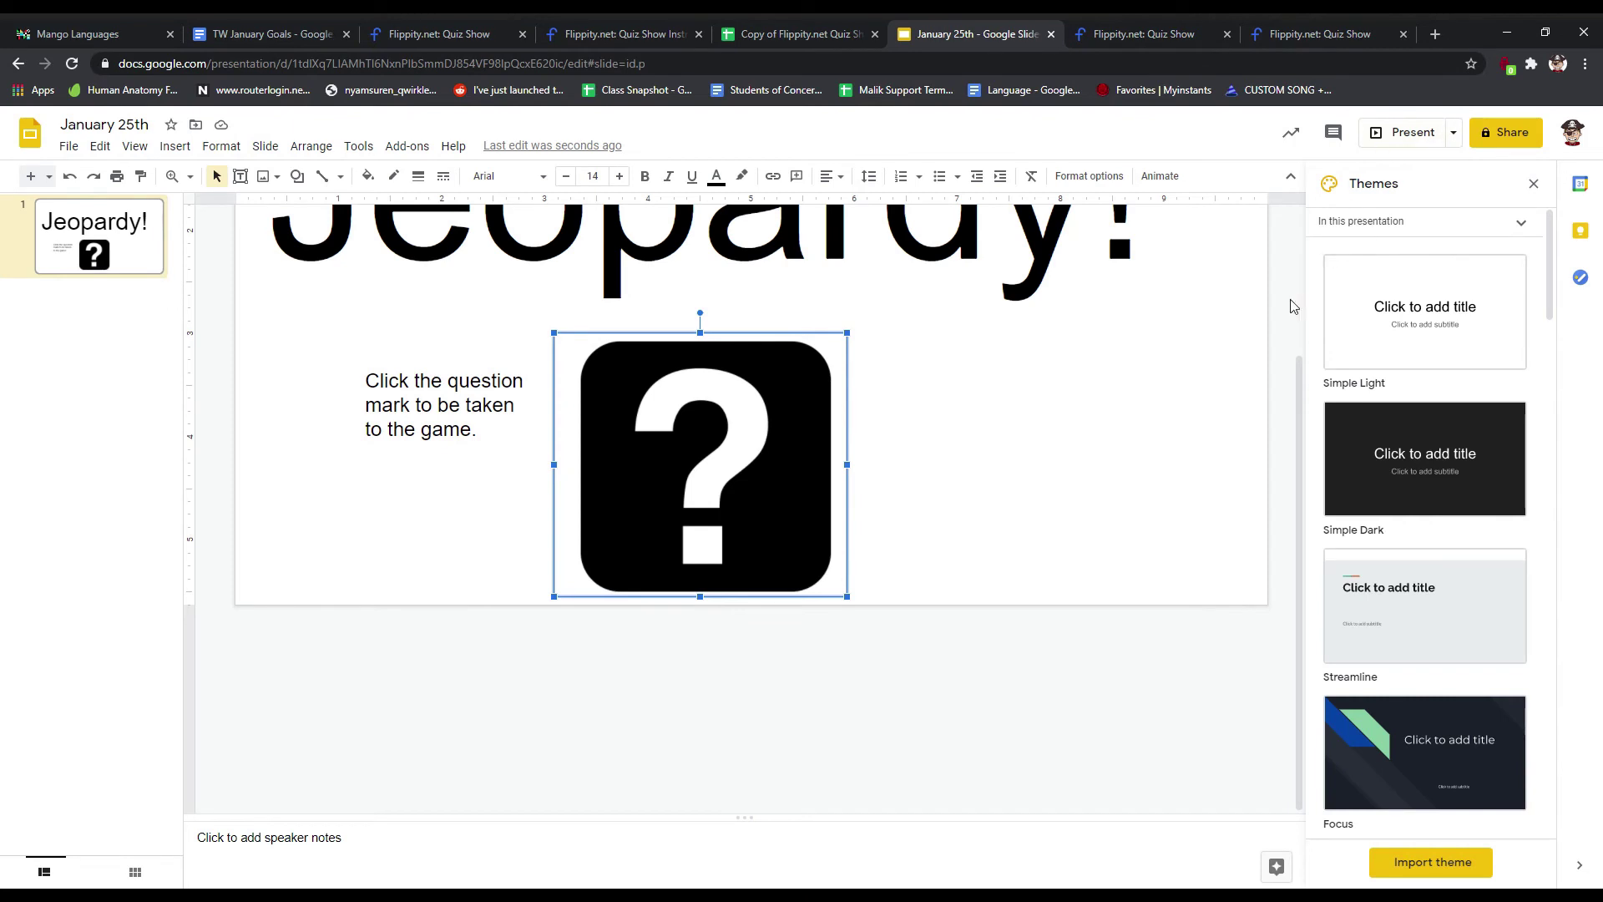
{"action": "left_click", "coordinate": [763, 526]}
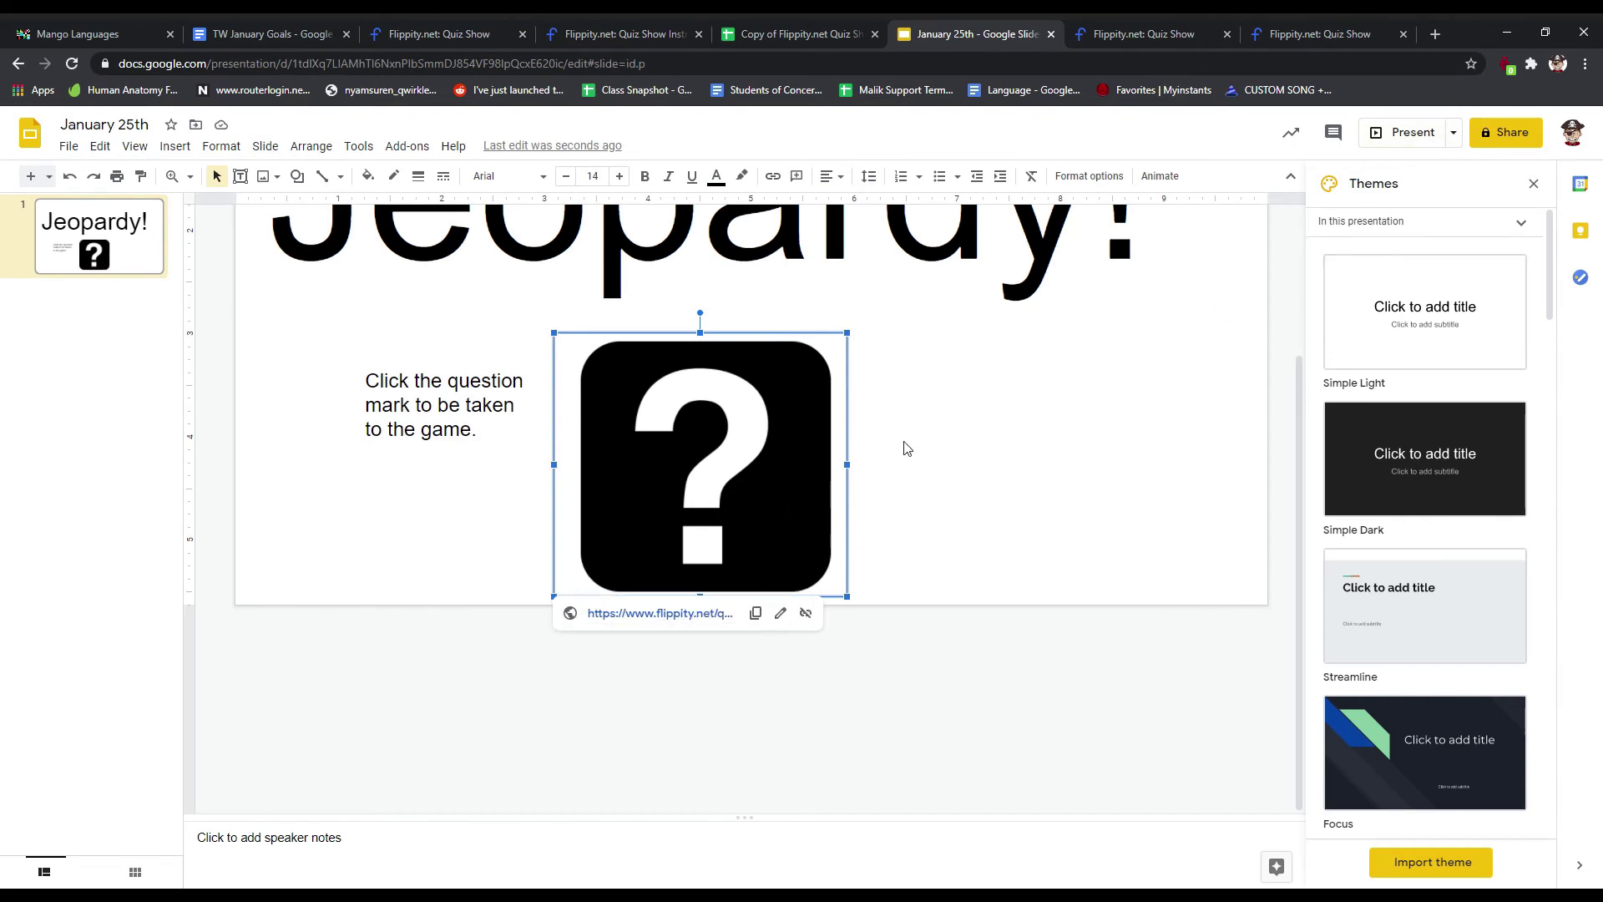
{"action": "left_click", "coordinate": [1110, 33]}
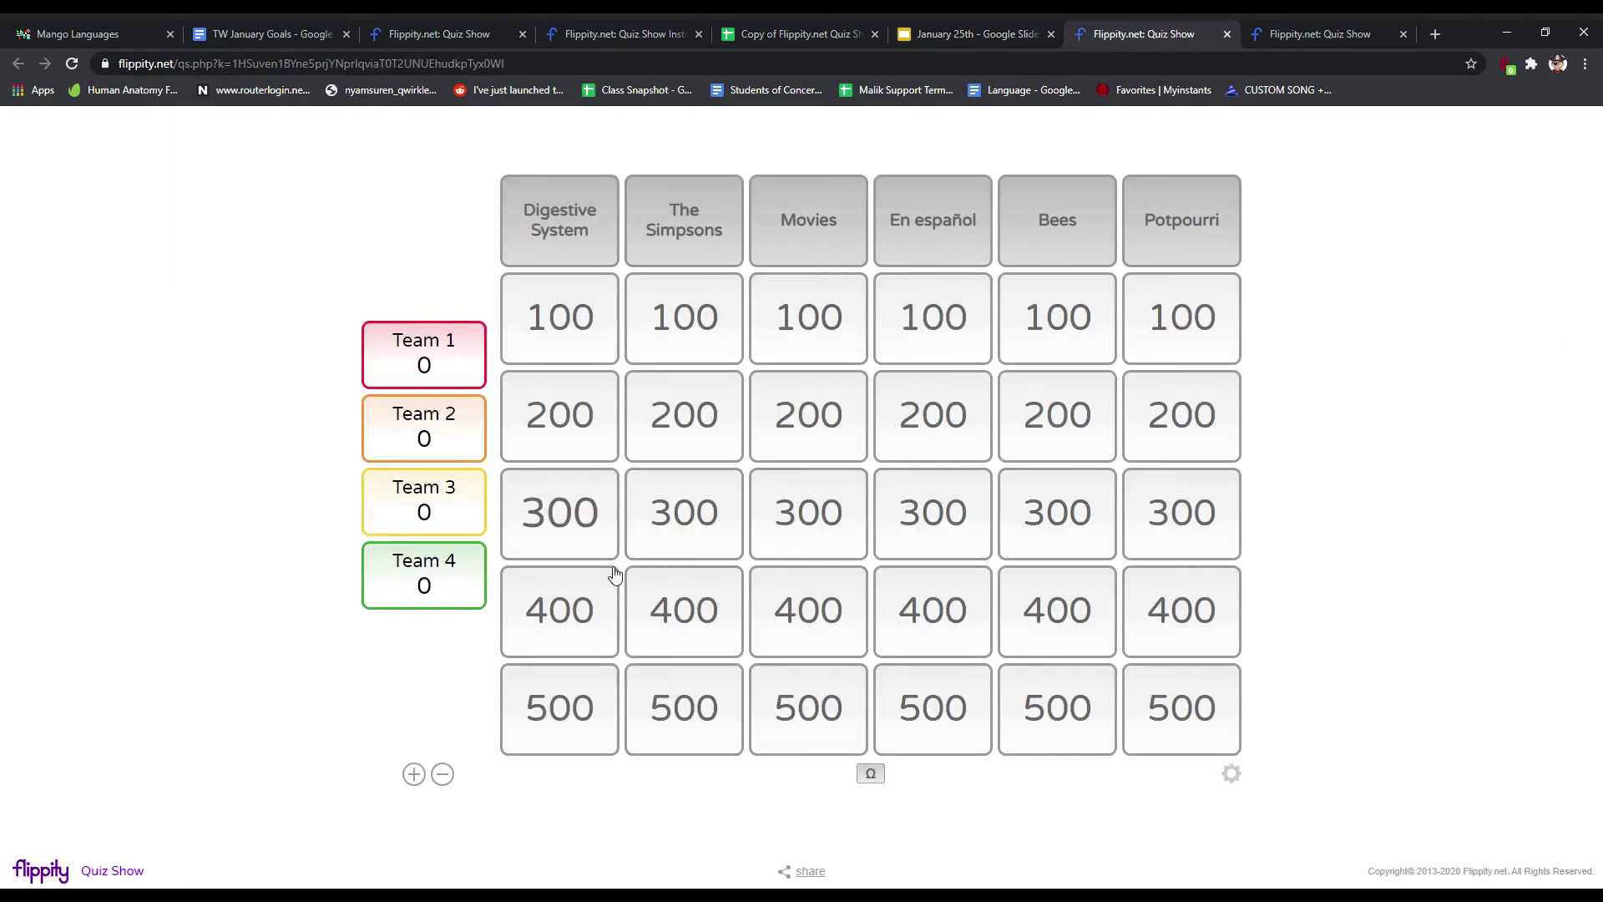